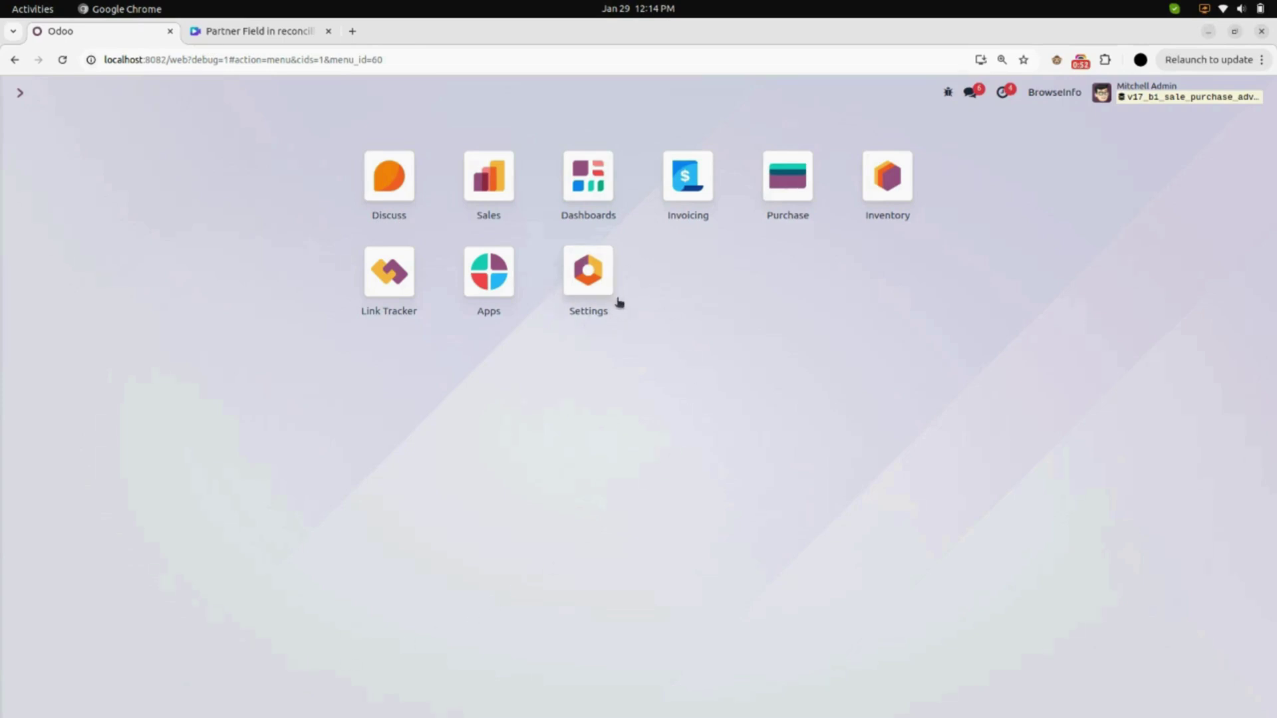
# Grant the admin user the Allow Sale Order Advance Payment right and save the user record.
pyautogui.click(592, 288)
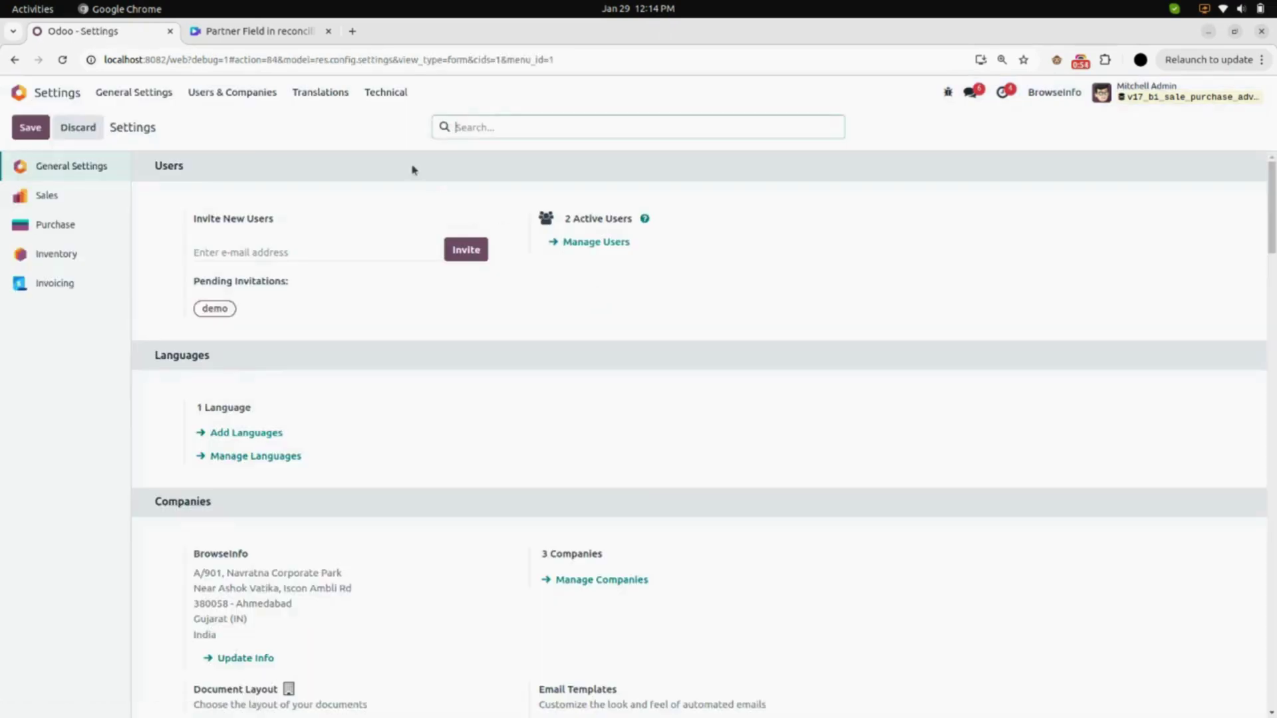
pyautogui.click(231, 94)
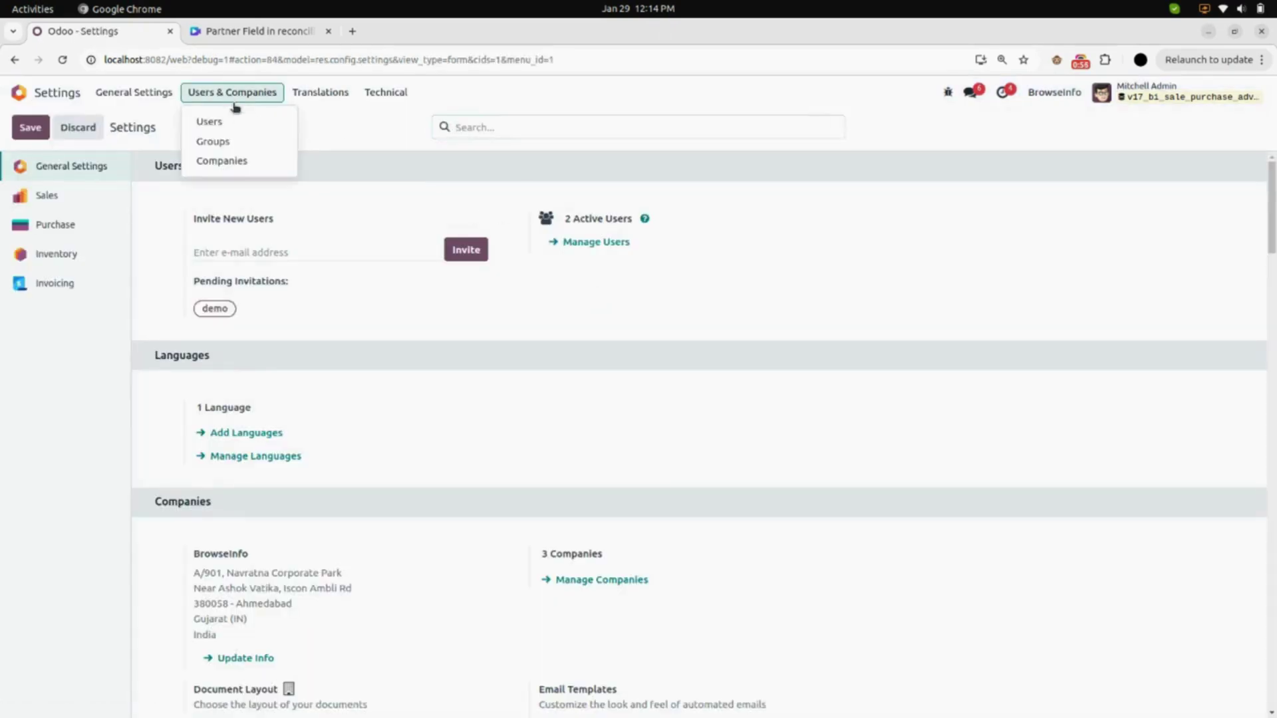
pyautogui.click(235, 126)
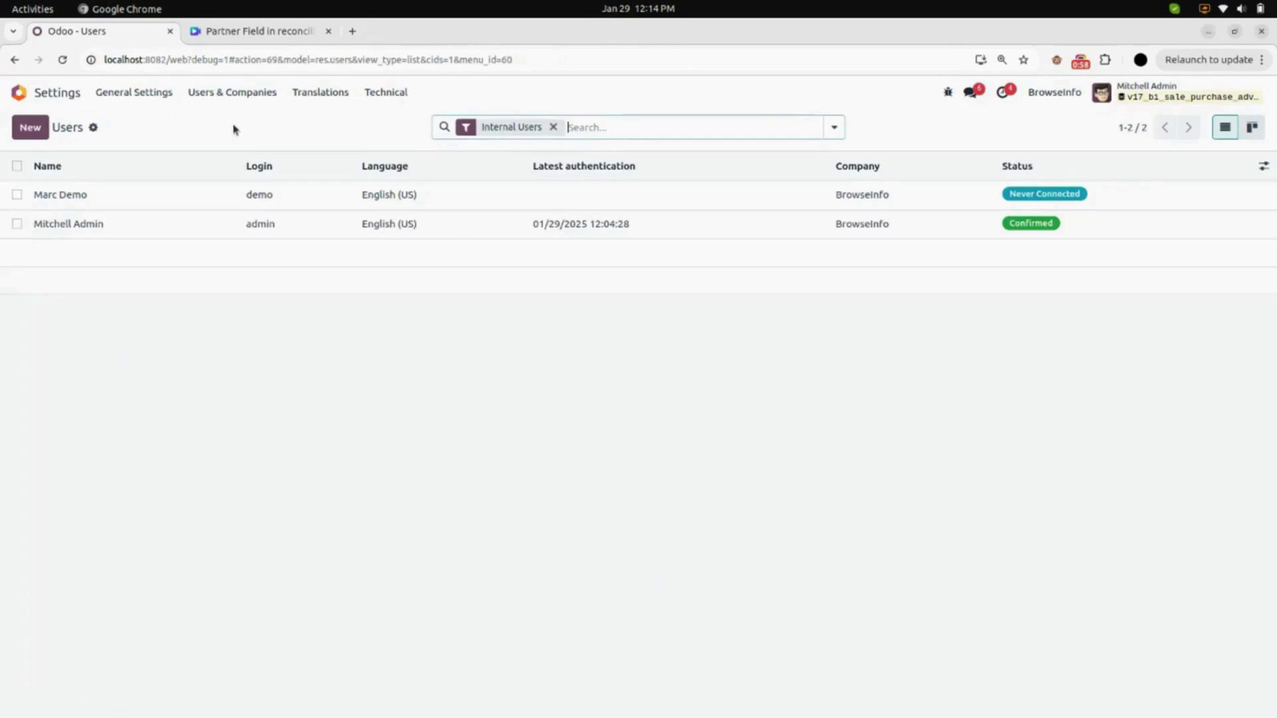
pyautogui.click(181, 227)
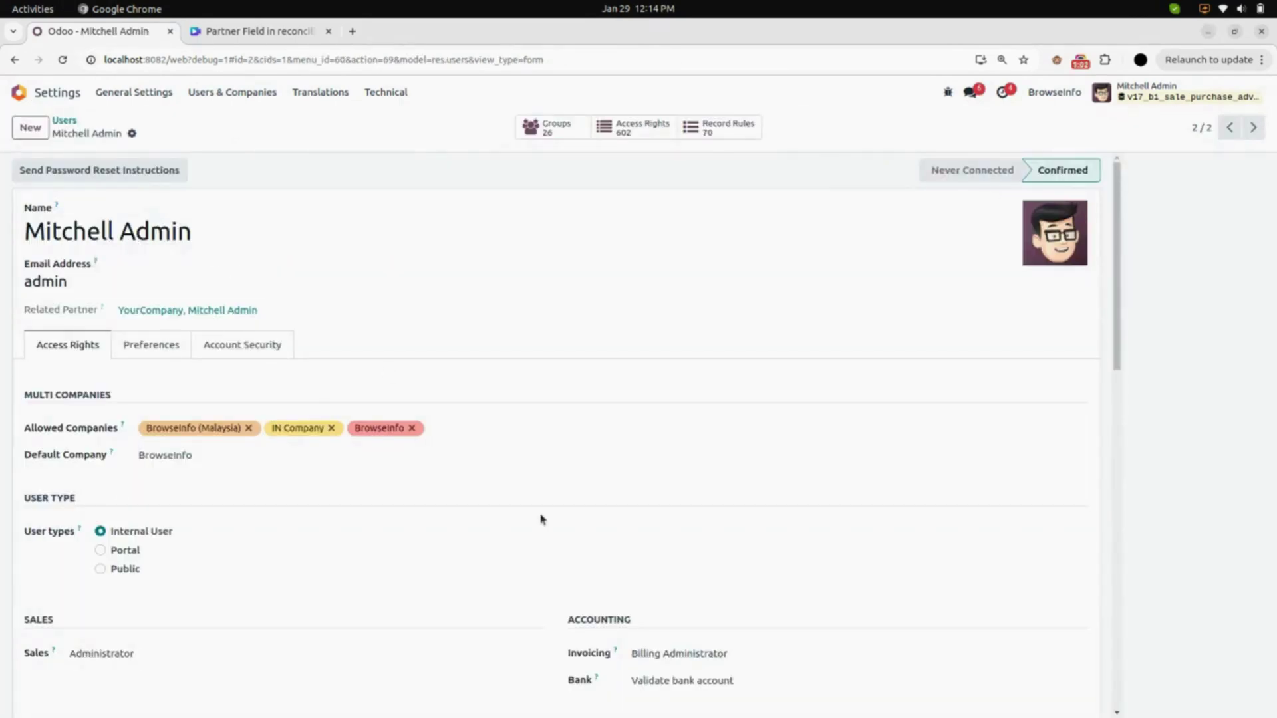
pyautogui.scroll(-3, 541, 519)
pyautogui.scroll(-10, 541, 519)
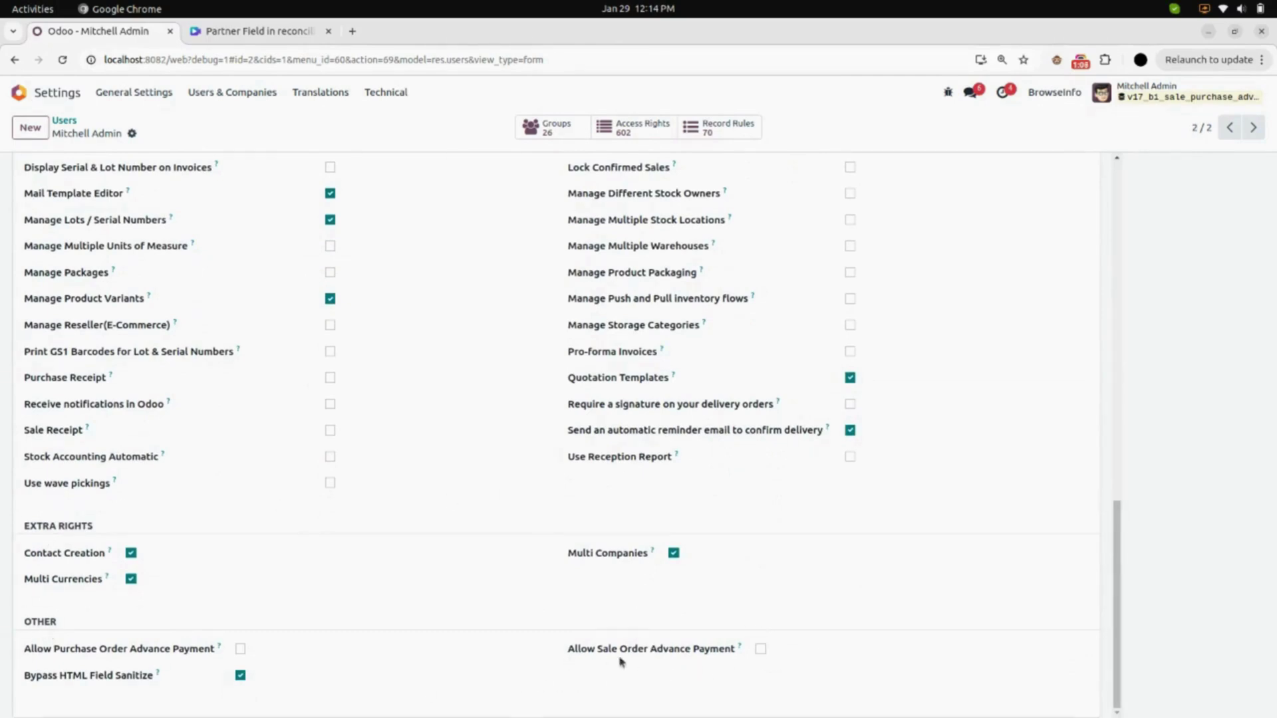
pyautogui.click(760, 650)
pyautogui.click(154, 133)
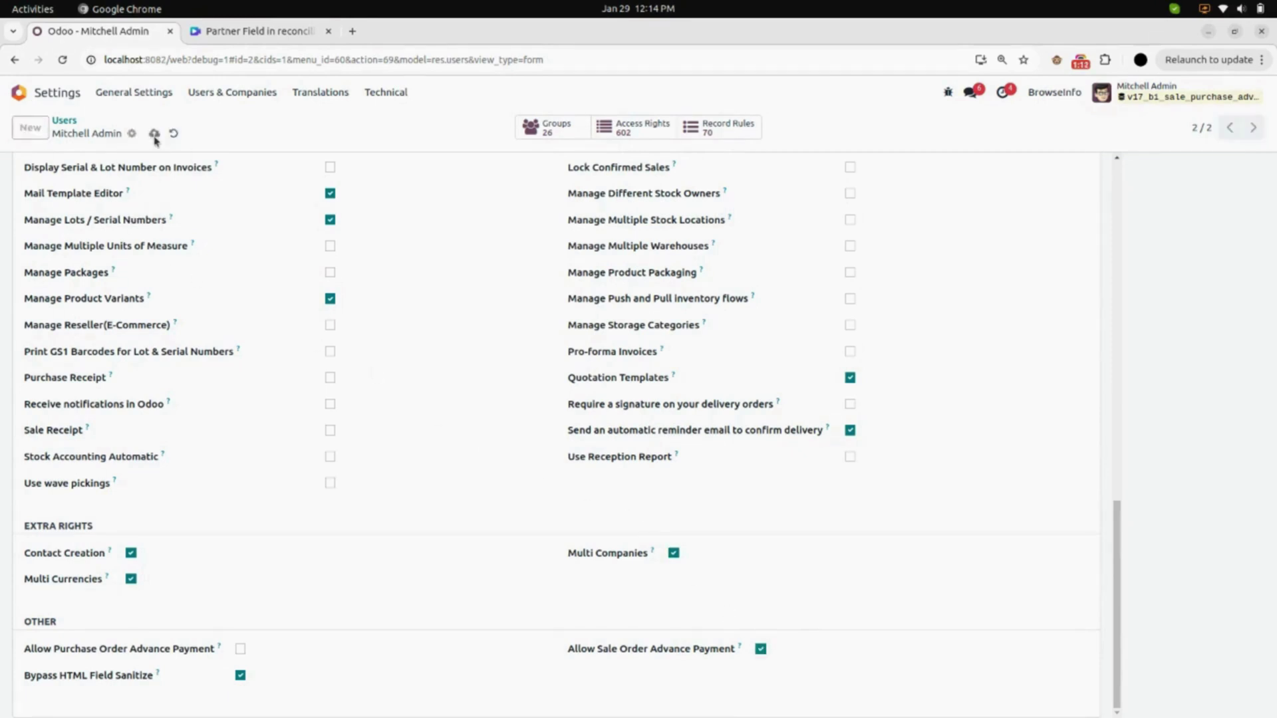
pyautogui.click(18, 93)
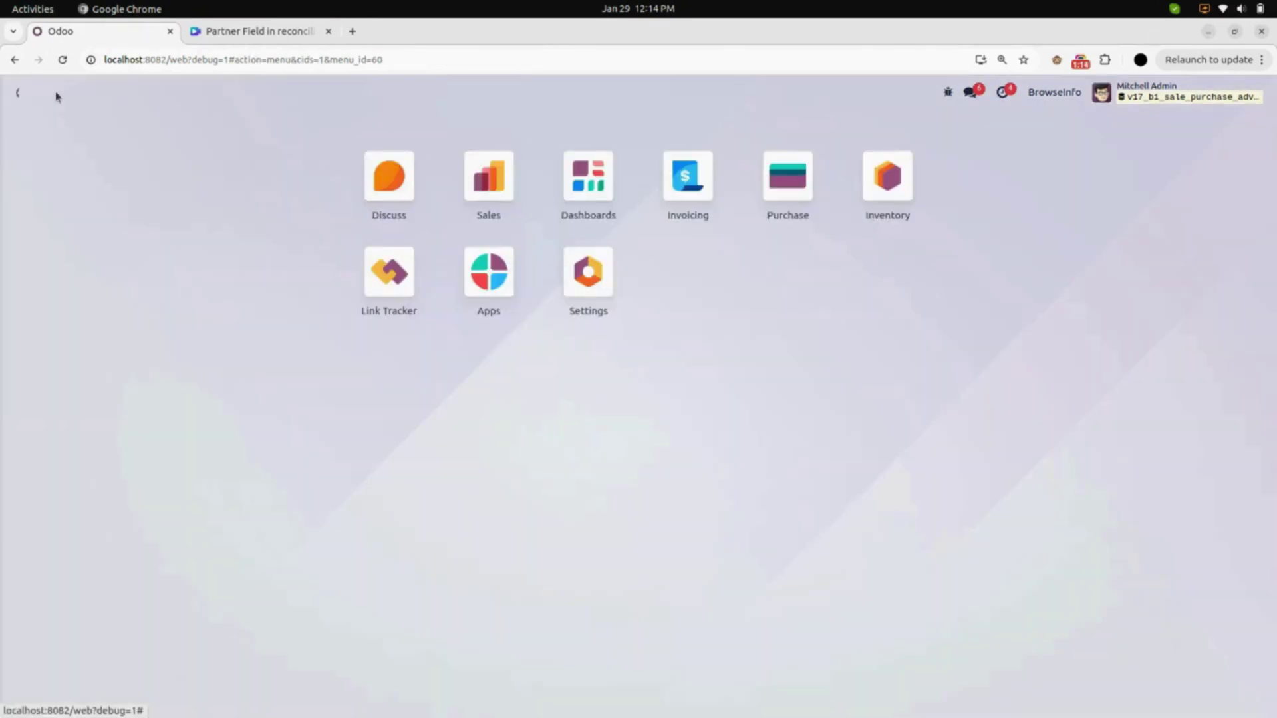
# Start a new Sales quotation for customer Gemini Furniture.
pyautogui.click(511, 193)
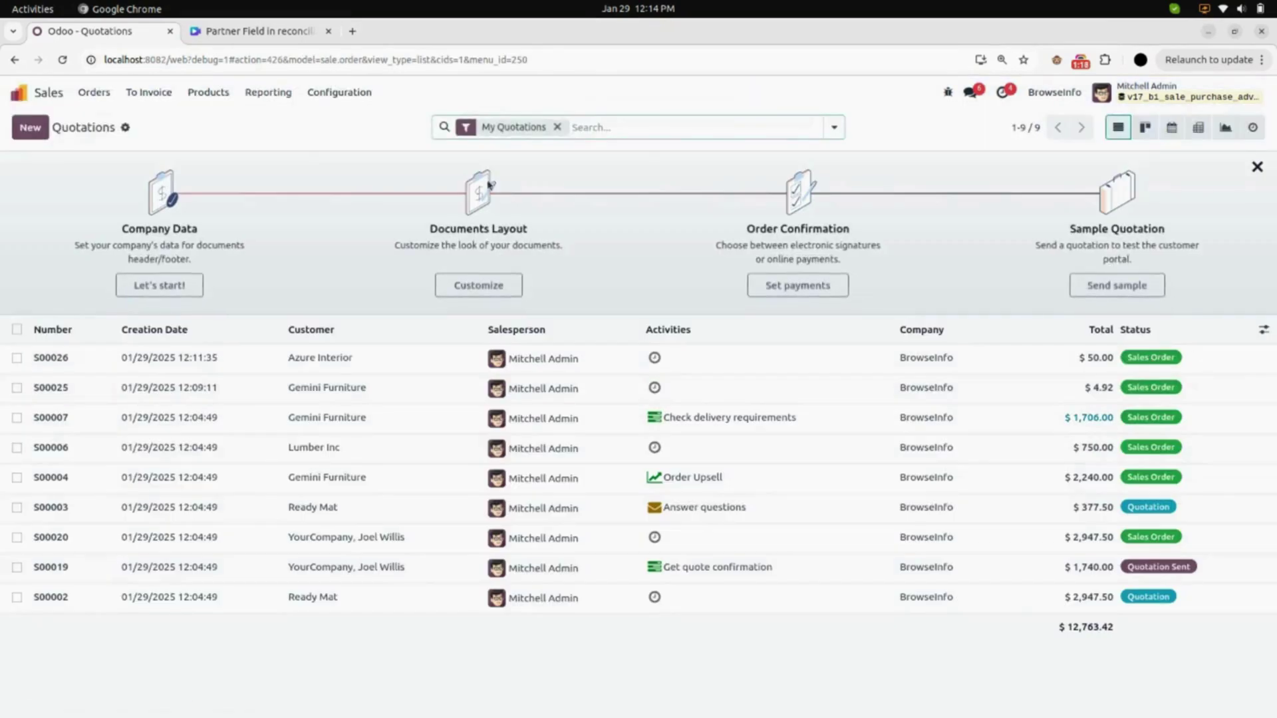
pyautogui.click(19, 131)
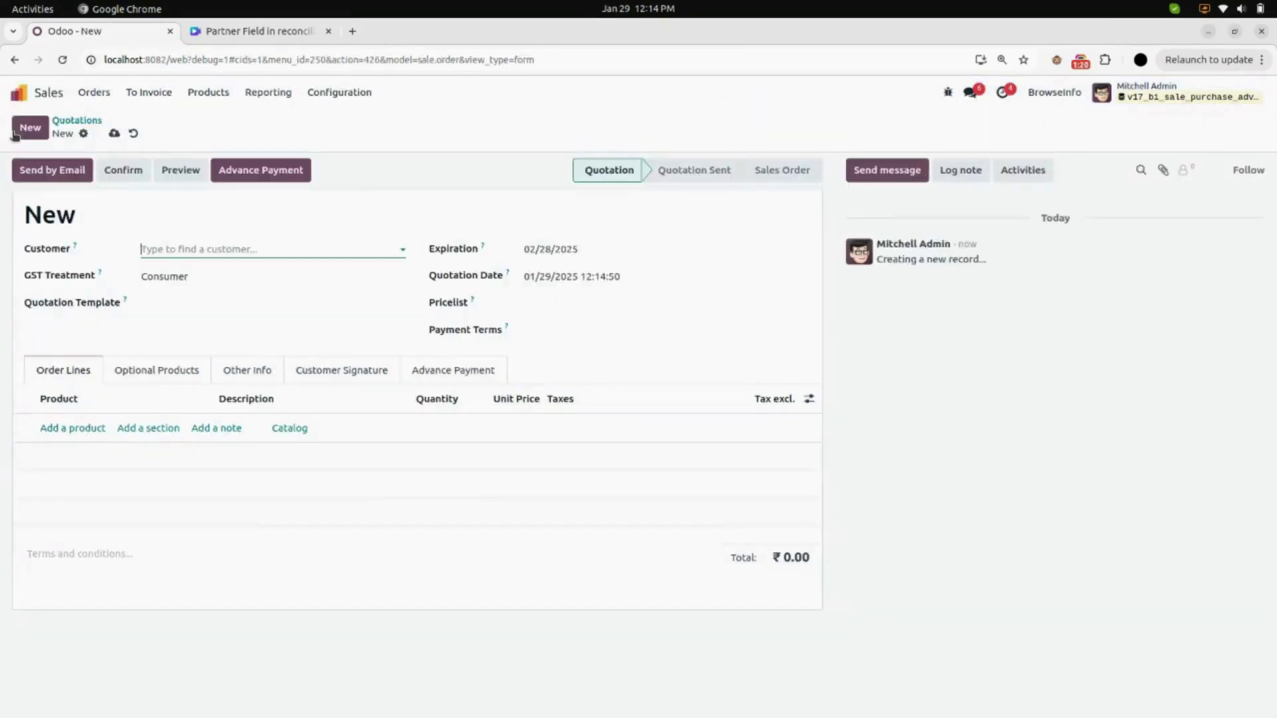
pyautogui.click(200, 249)
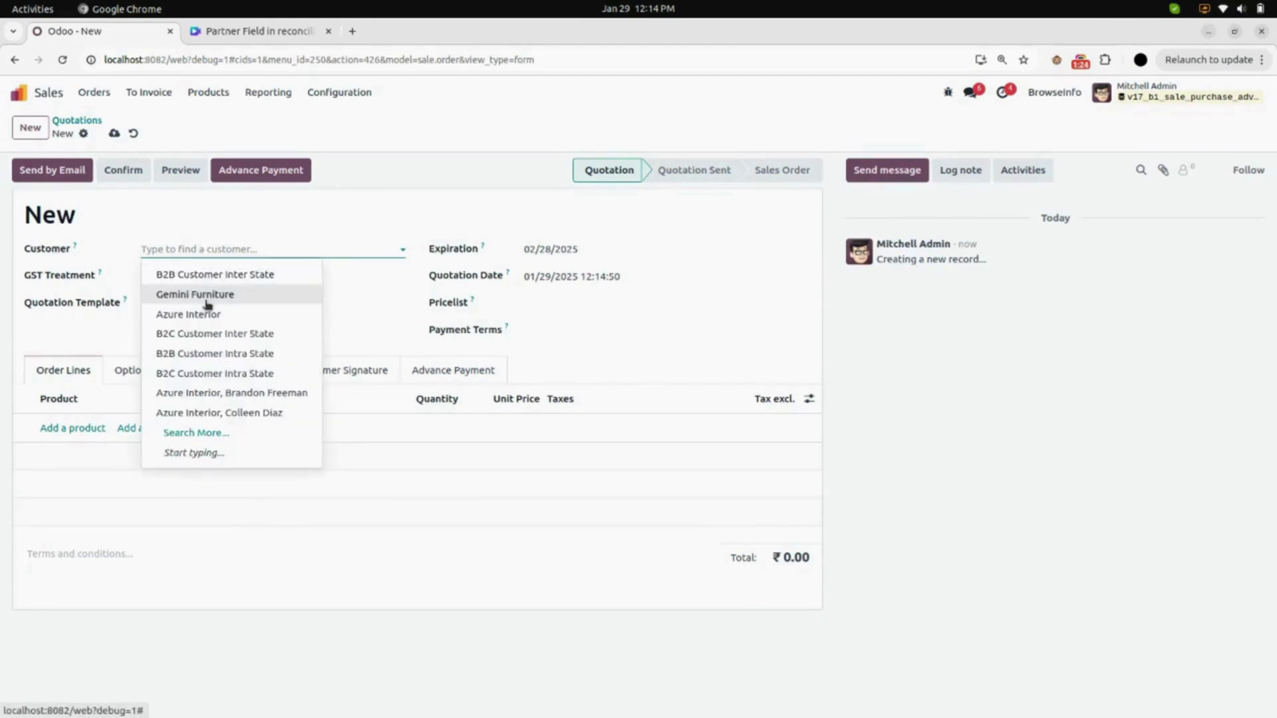
pyautogui.click(204, 295)
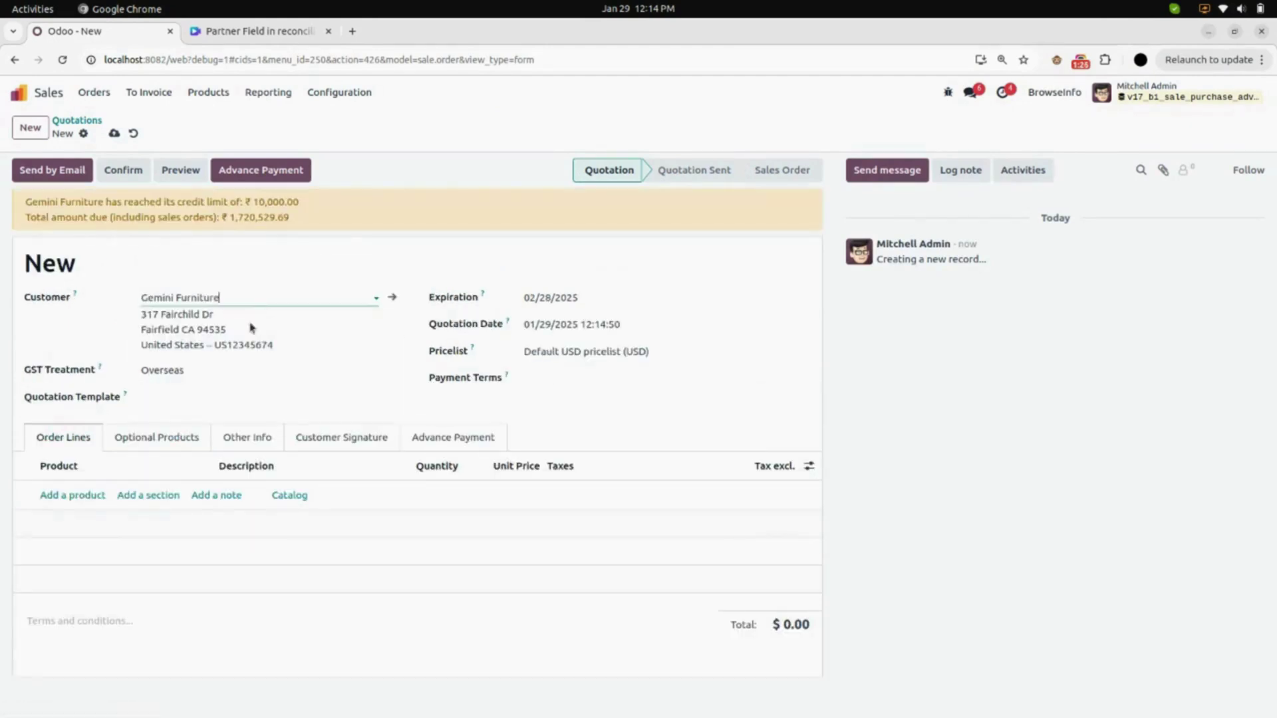
# Add one [FURN_6666] Acoustic Bloc Screens at unit price 5,000 and confirm the order.
pyautogui.click(93, 494)
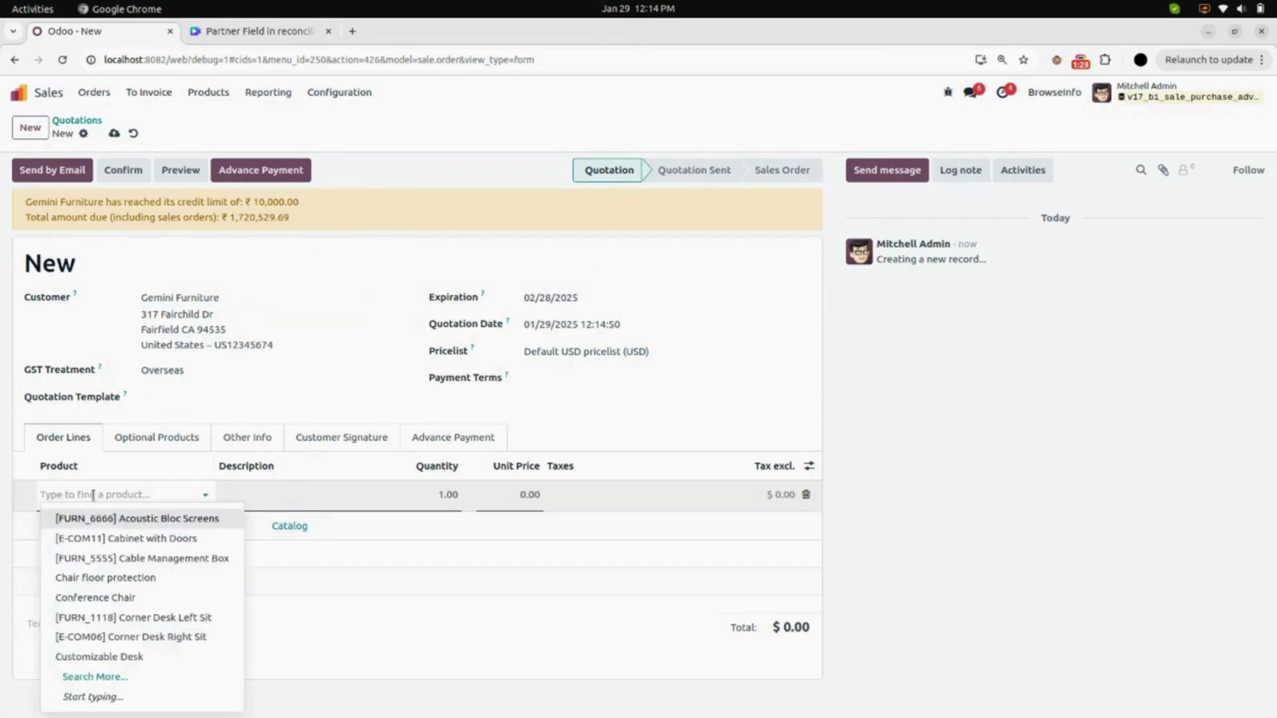
pyautogui.click(141, 523)
pyautogui.click(510, 490)
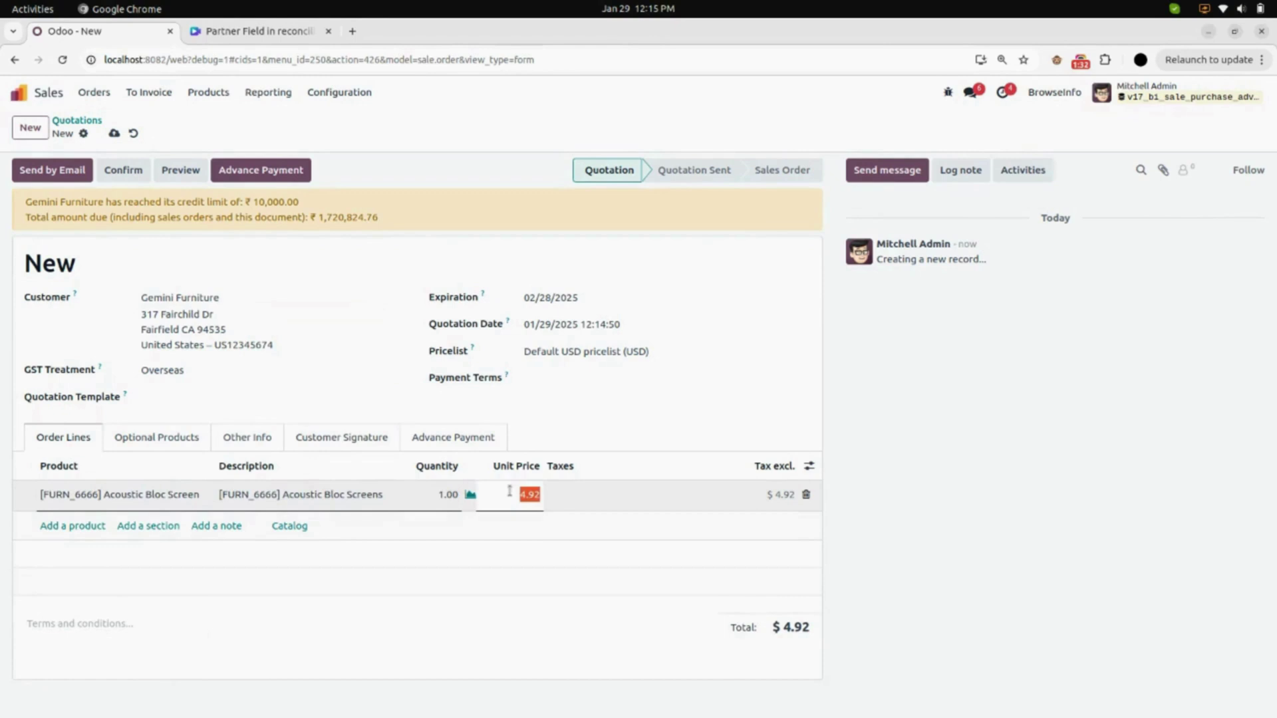
pyautogui.write('5,0')
pyautogui.write('000')
pyautogui.click(1097, 520)
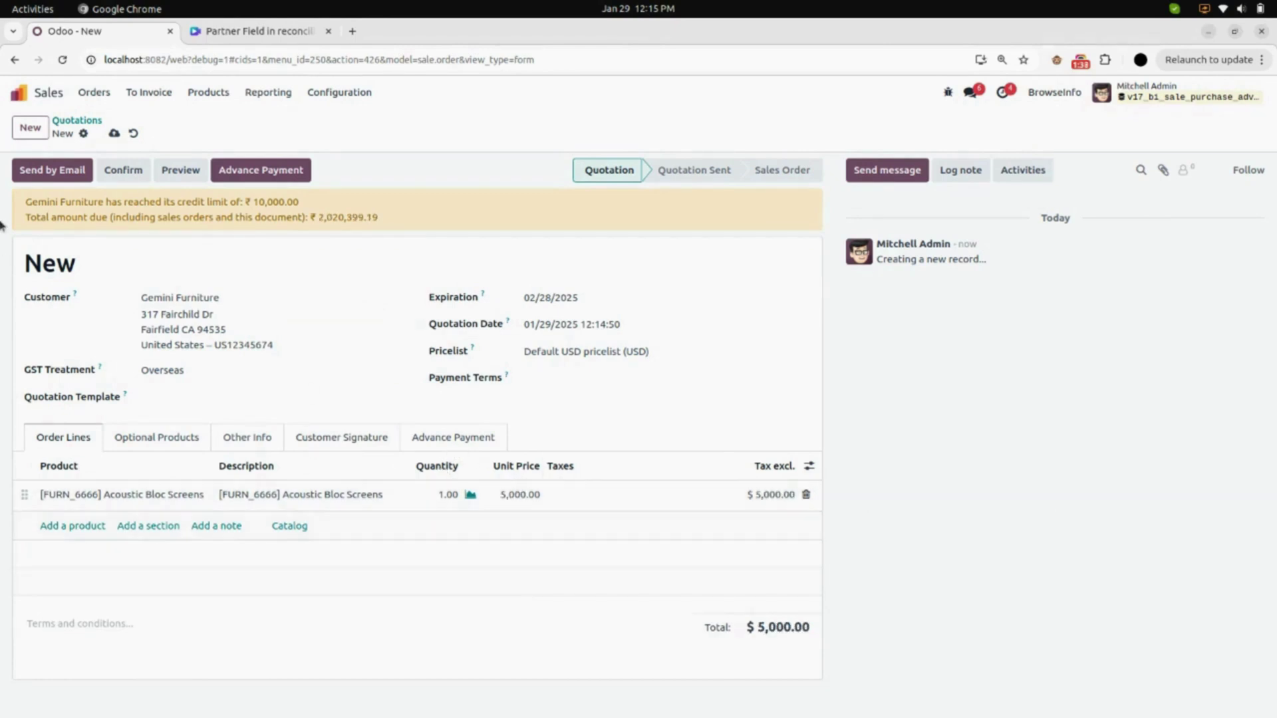
pyautogui.click(122, 172)
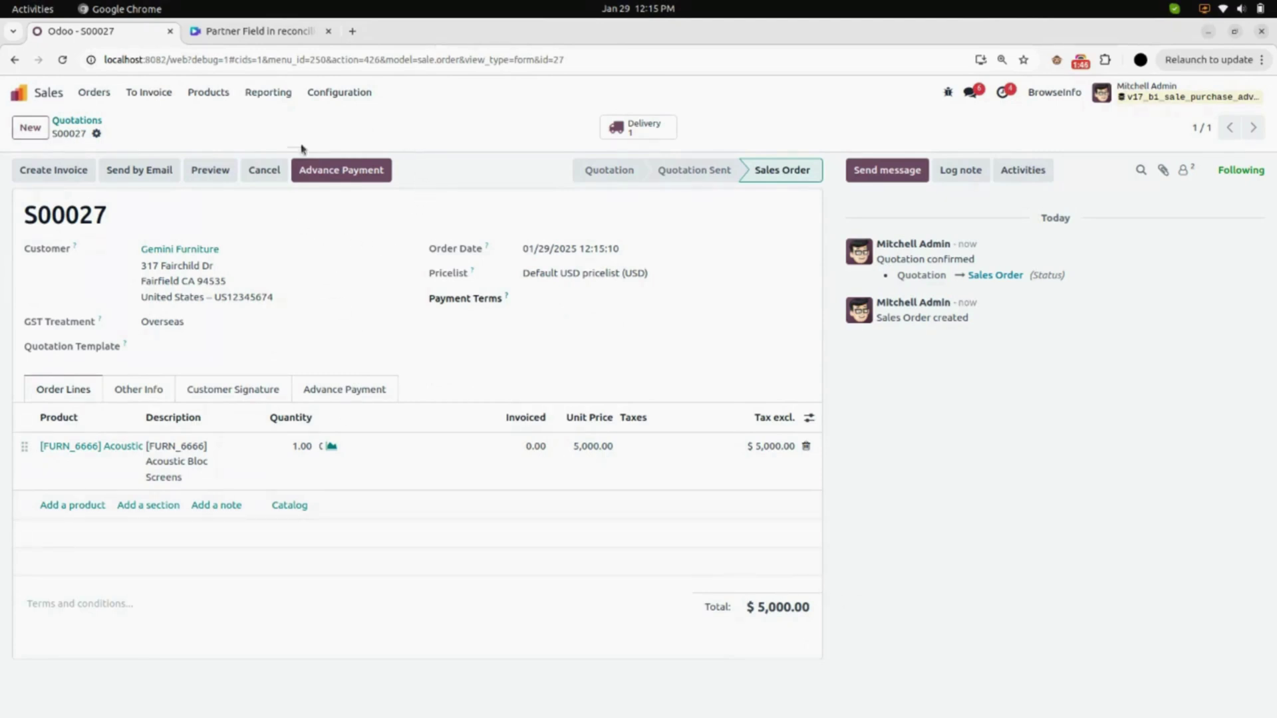
# Pay a 2,000 advance on S00027 through the Bank journal.
pyautogui.click(347, 178)
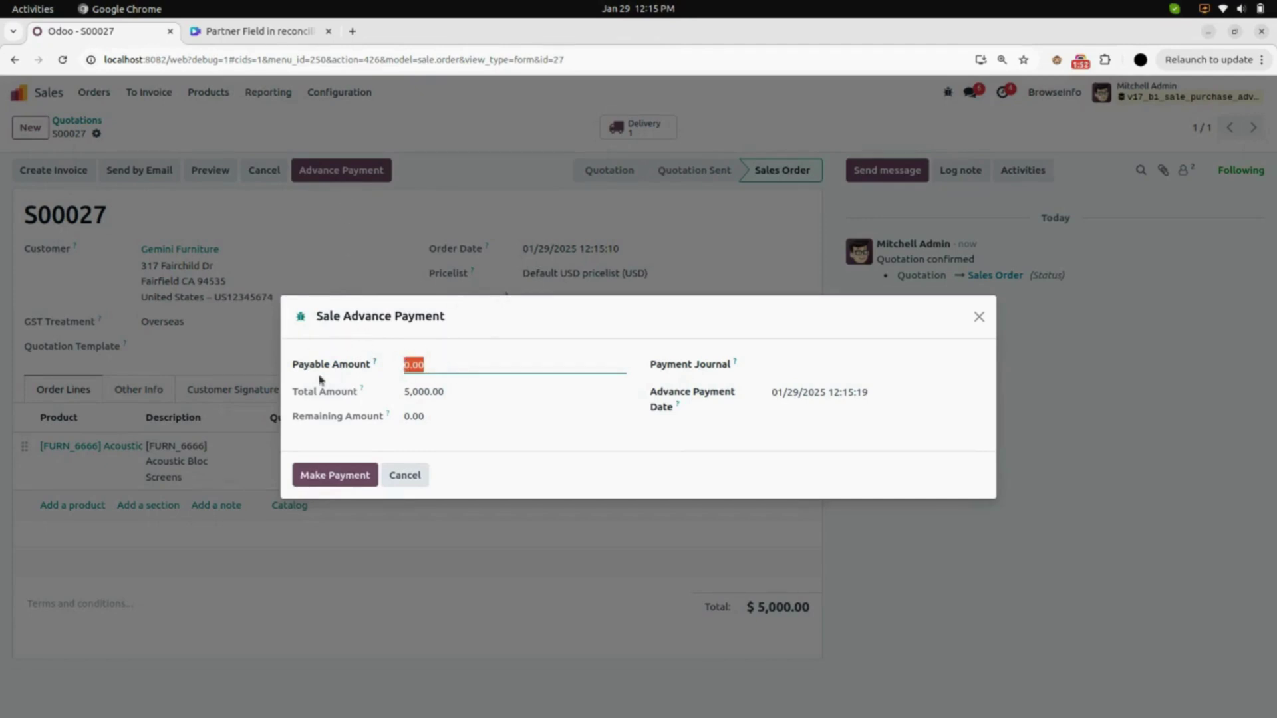
pyautogui.write('20')
pyautogui.click(872, 365)
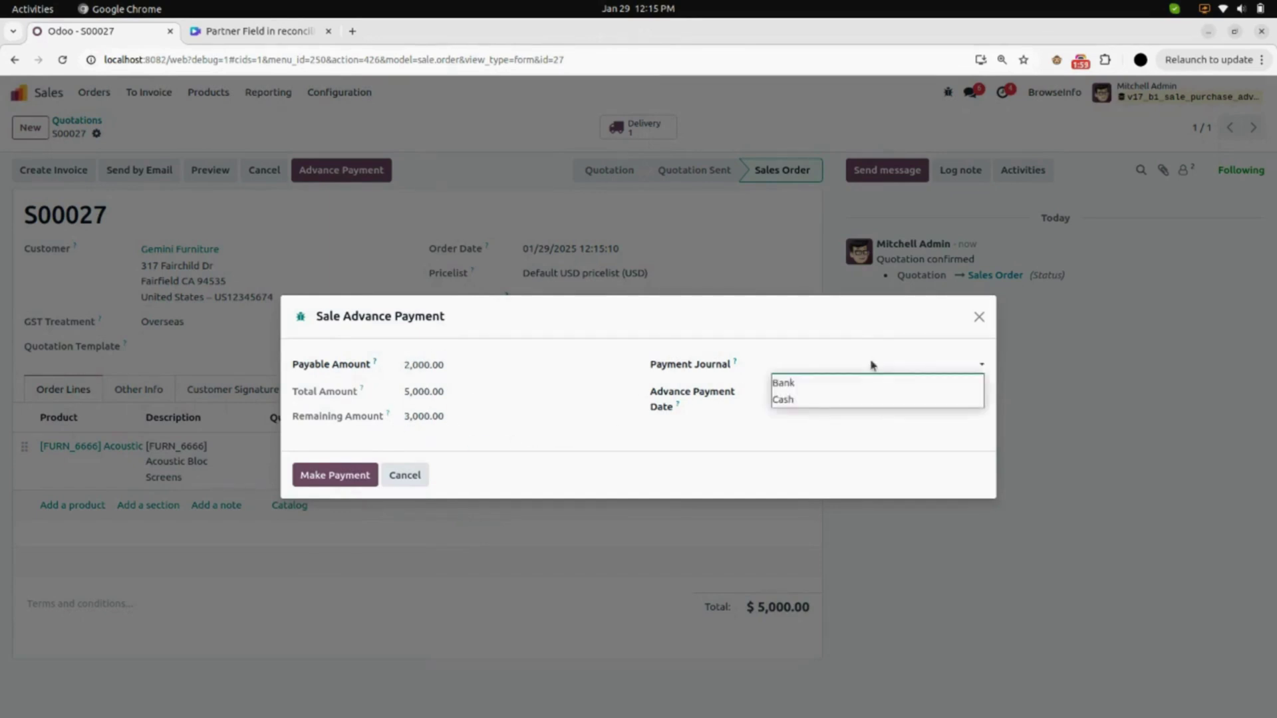
pyautogui.click(846, 384)
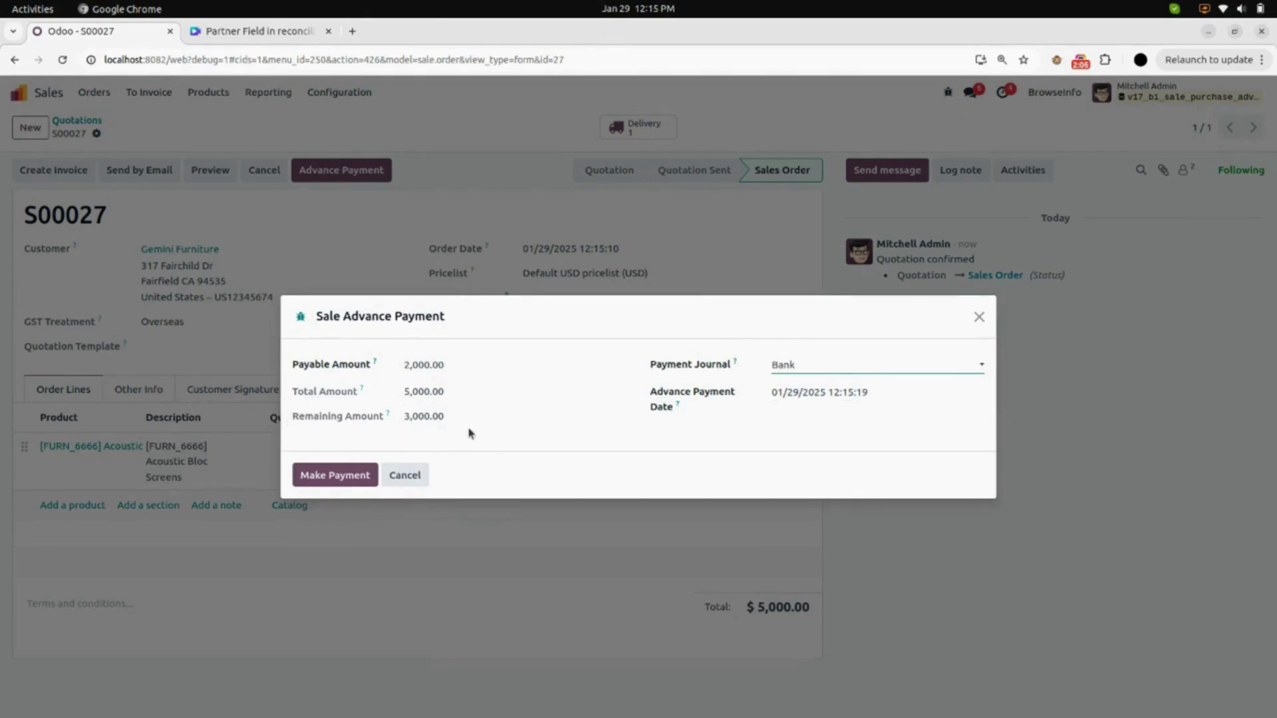
pyautogui.click(338, 475)
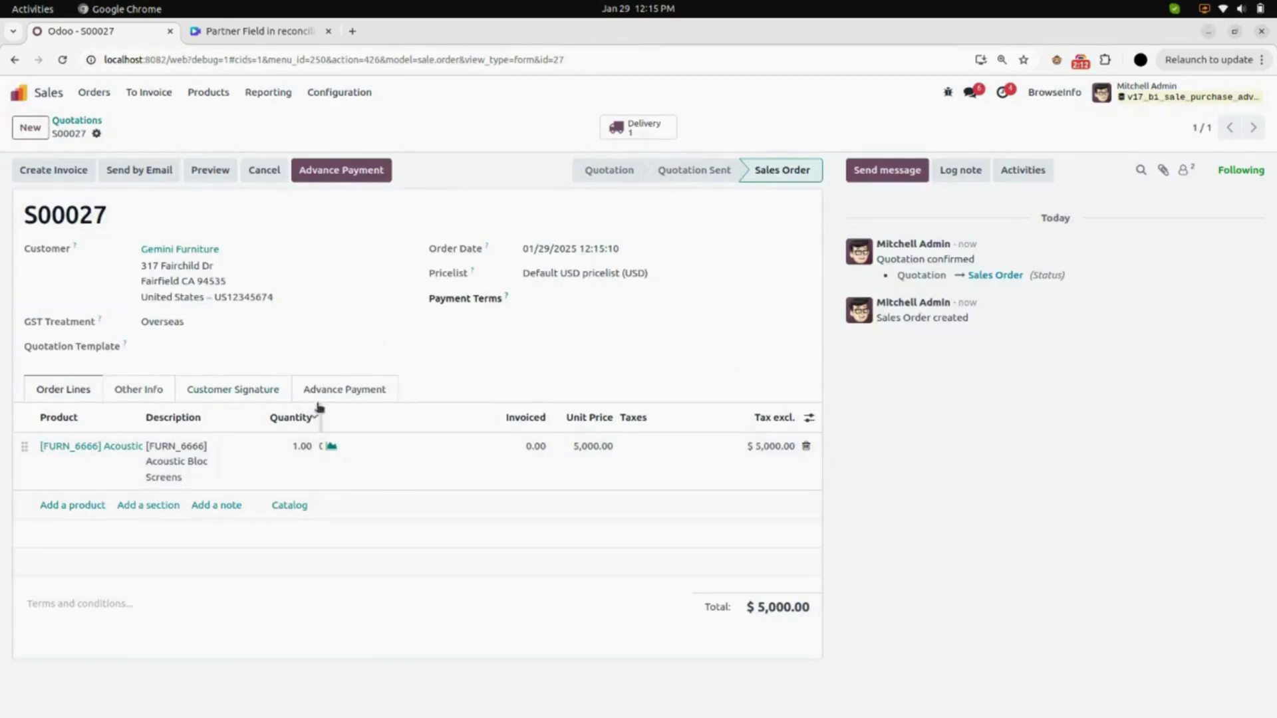
# Validate delivery WH/OUT/00014 with quantity 1 of Acoustic Bloc Screens.
pyautogui.click(360, 398)
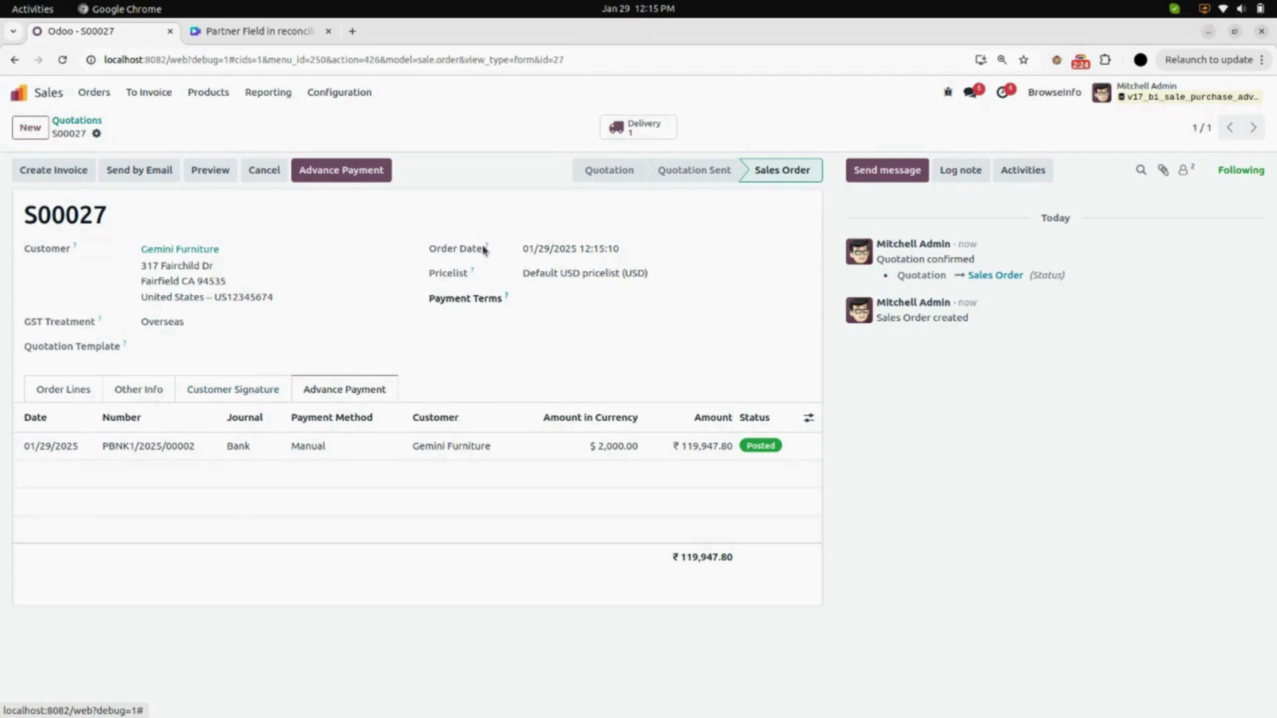
pyautogui.click(665, 127)
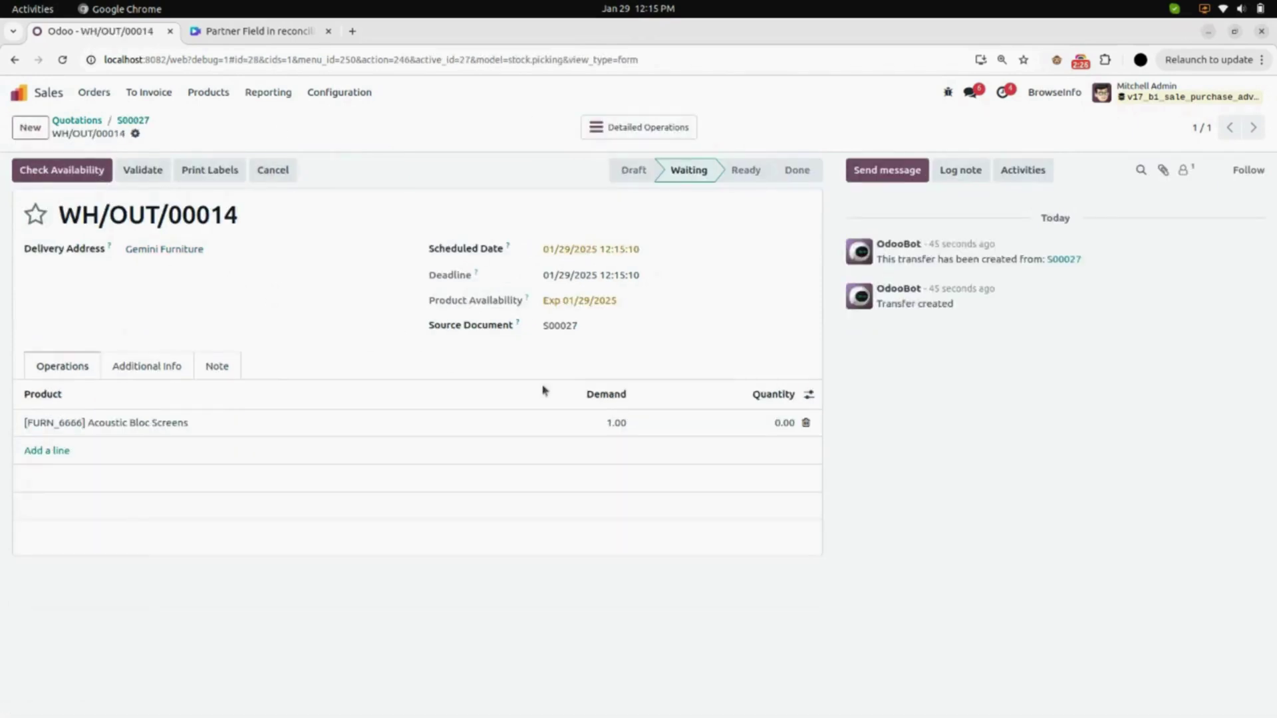
pyautogui.click(782, 422)
pyautogui.write('1')
pyautogui.click(373, 292)
pyautogui.click(143, 171)
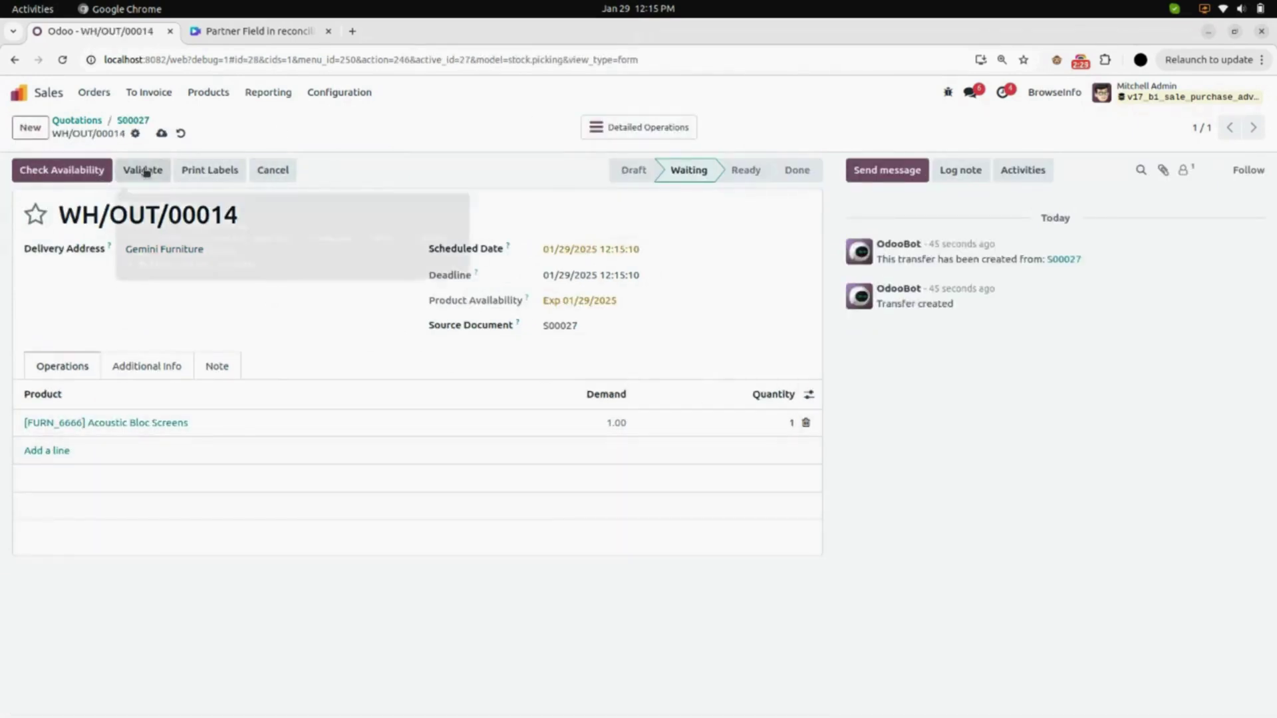
pyautogui.click(138, 120)
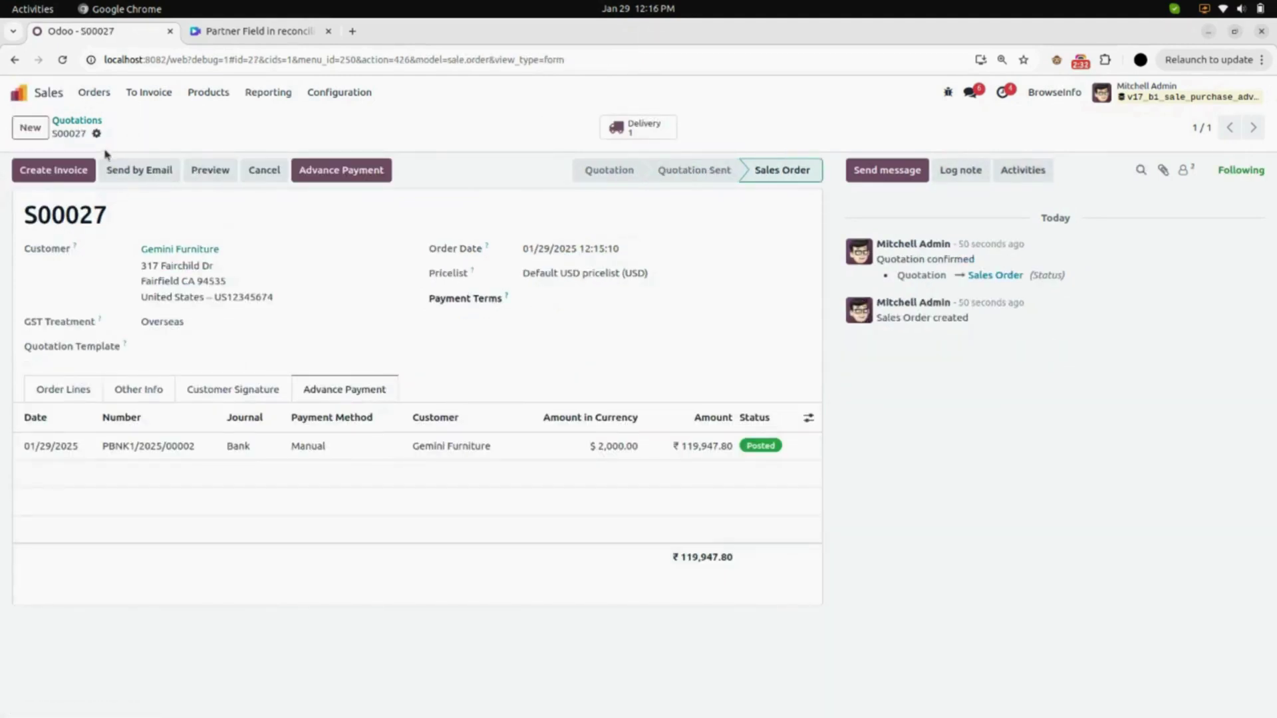
# Create and post invoice INV/2025/00009, then apply the 2,000 advance credit PBNK1/2025/00002.
pyautogui.click(69, 173)
pyautogui.click(316, 470)
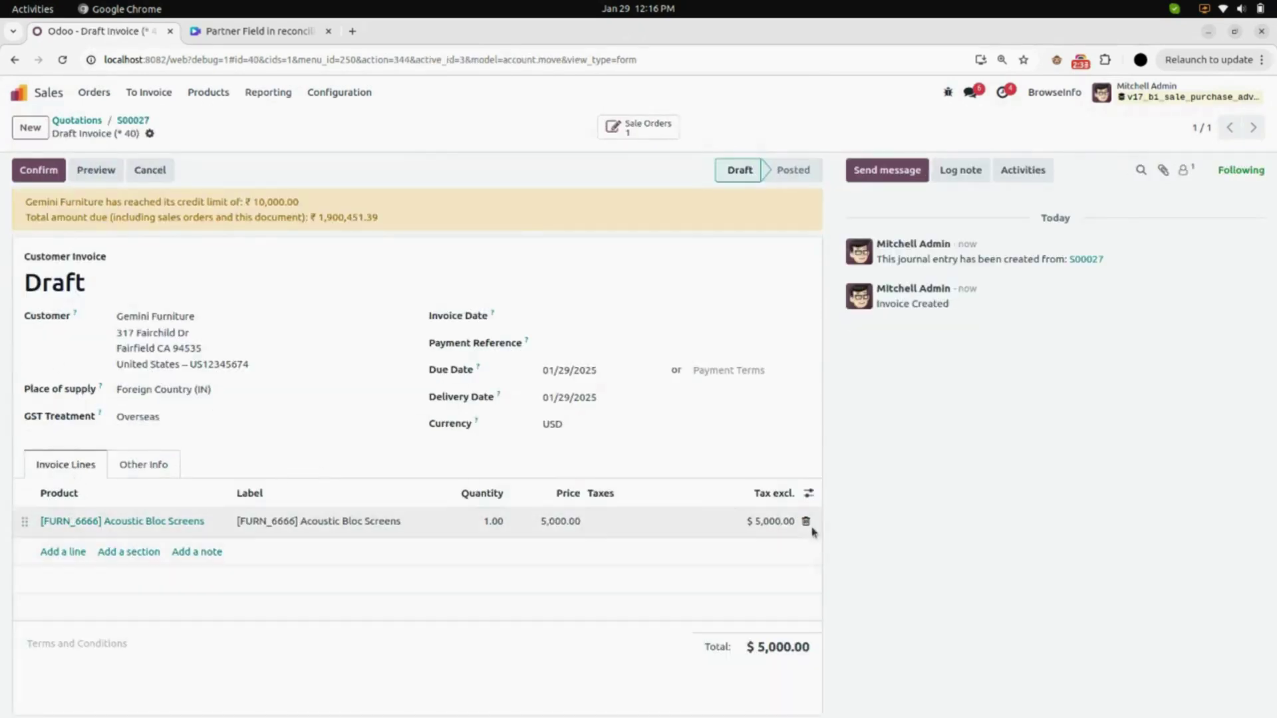
pyautogui.click(37, 170)
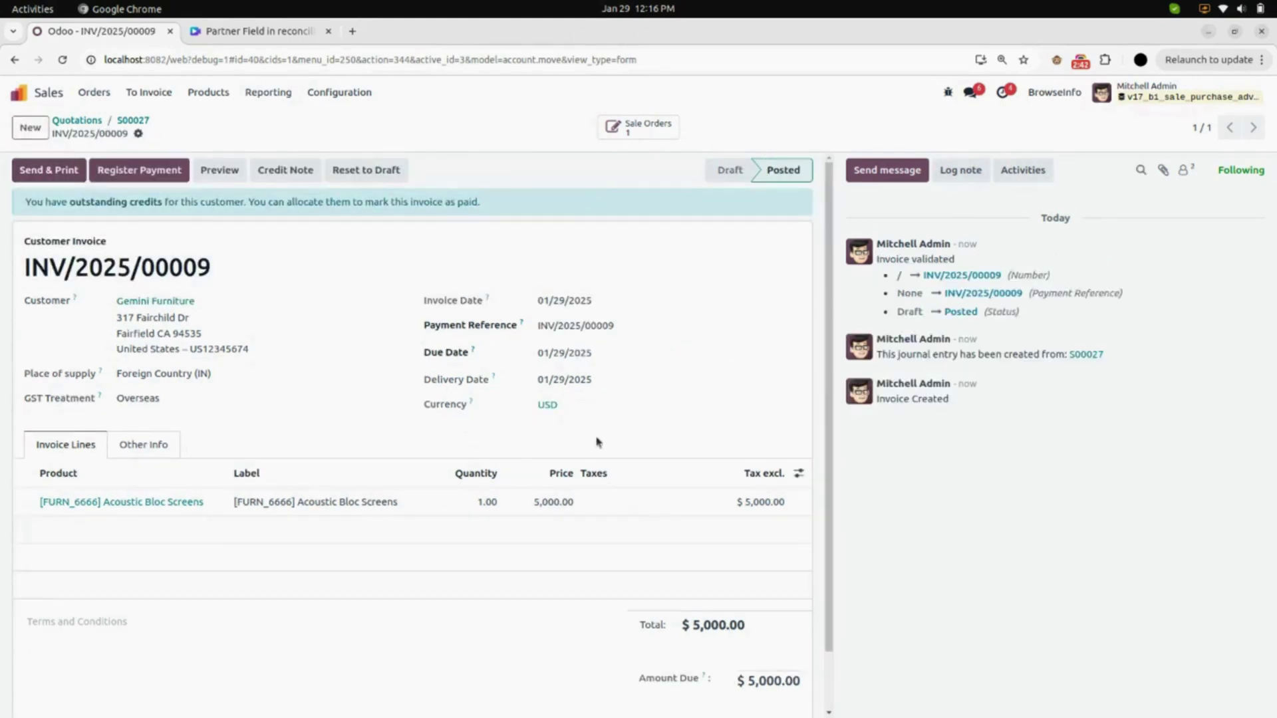
pyautogui.scroll(-2, 613, 444)
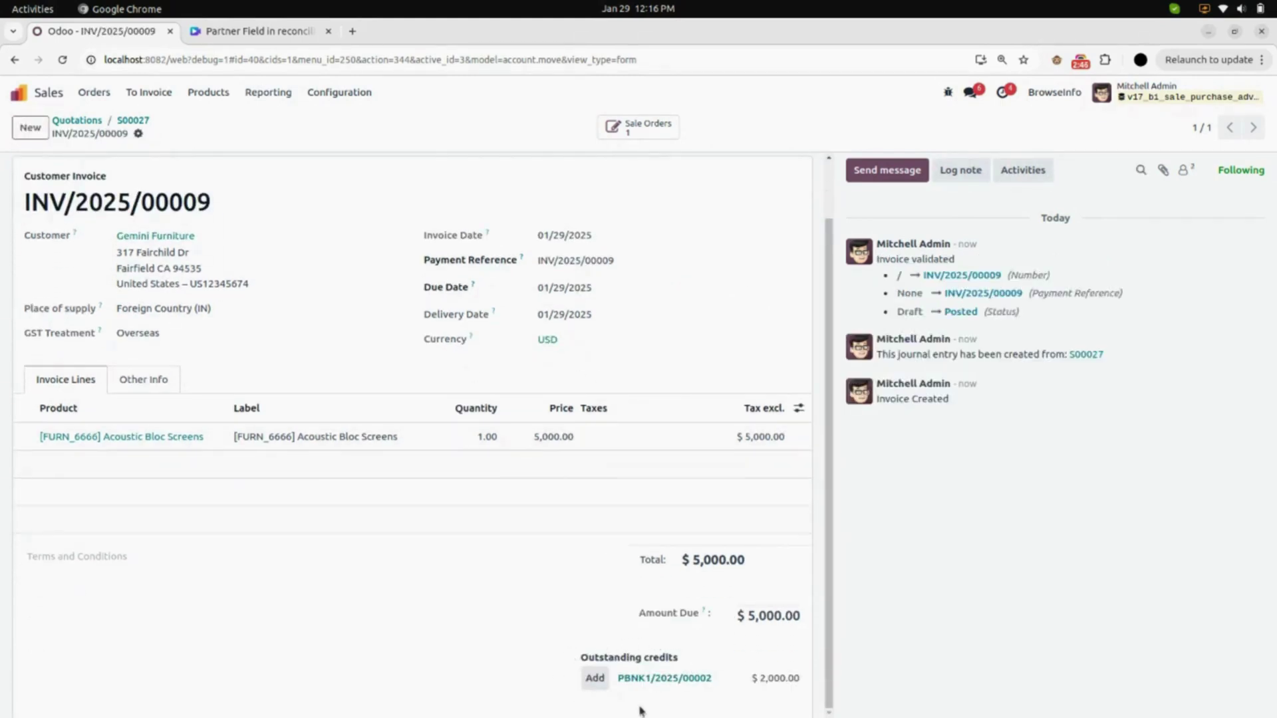
pyautogui.click(591, 688)
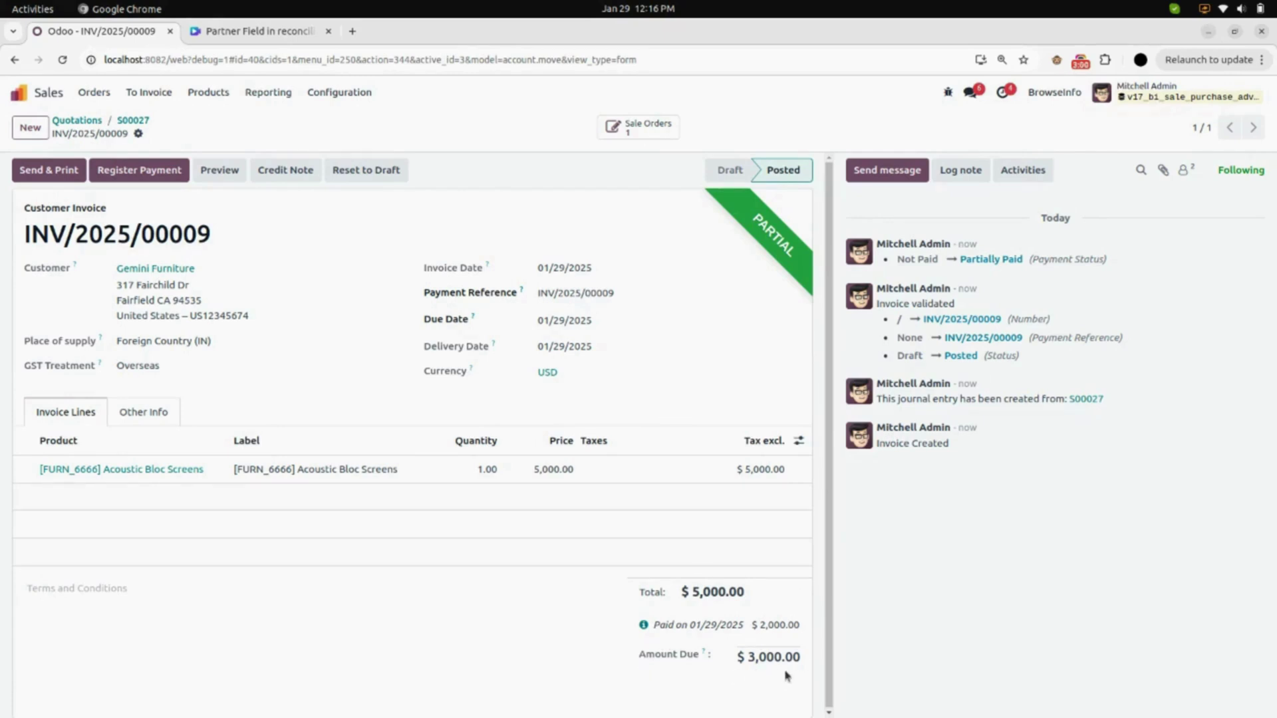
# Open the applied advance payment PBNK1/2025/00002 from the invoice's payment details.
pyautogui.click(643, 624)
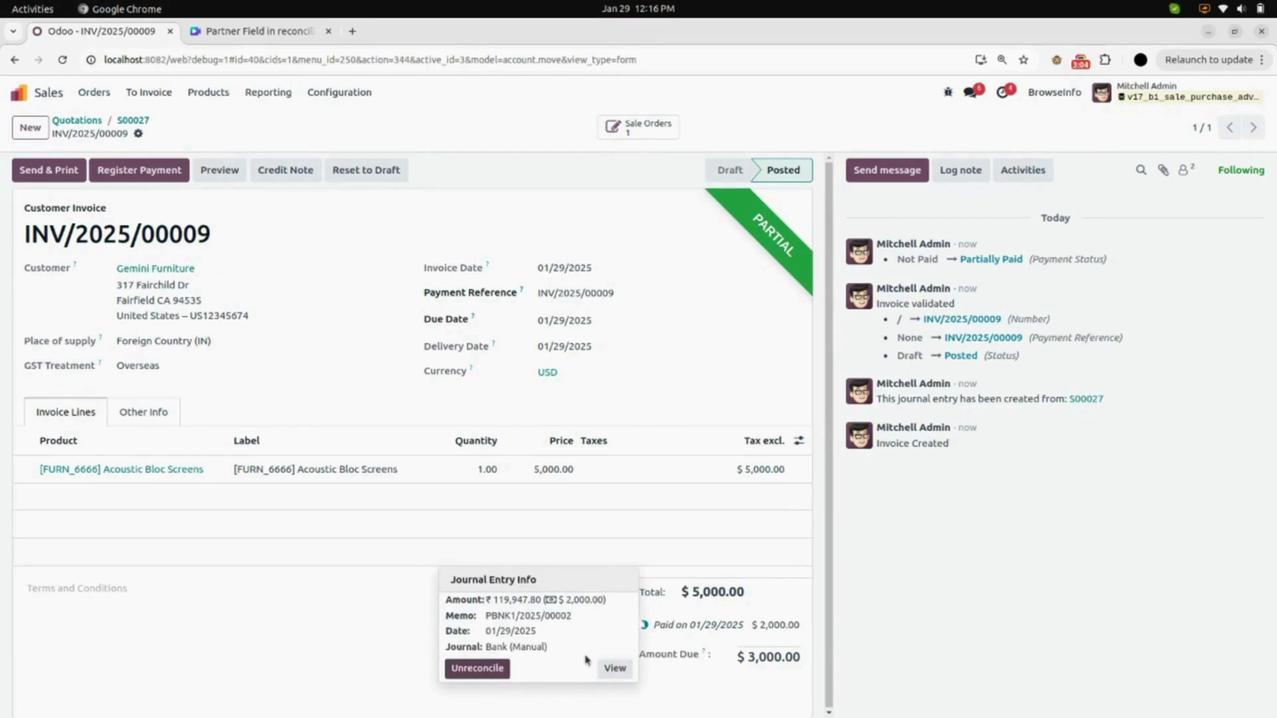
pyautogui.click(614, 669)
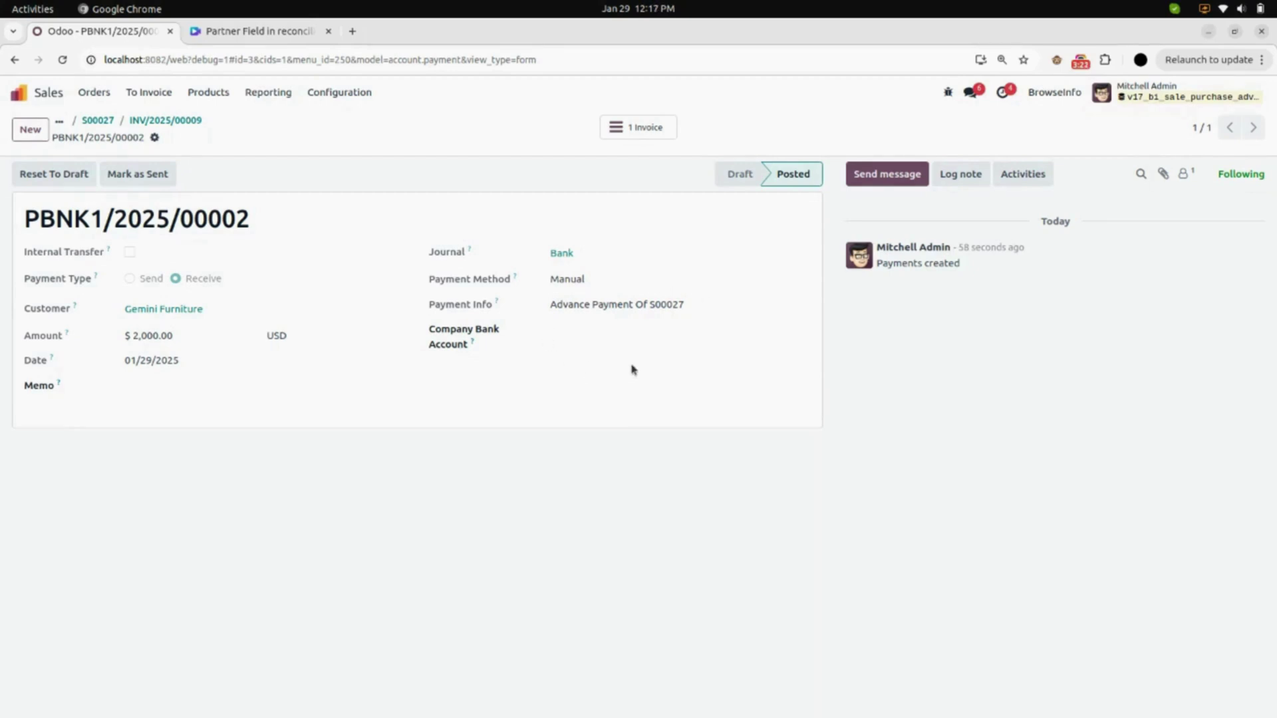
pyautogui.click(107, 119)
pyautogui.click(75, 127)
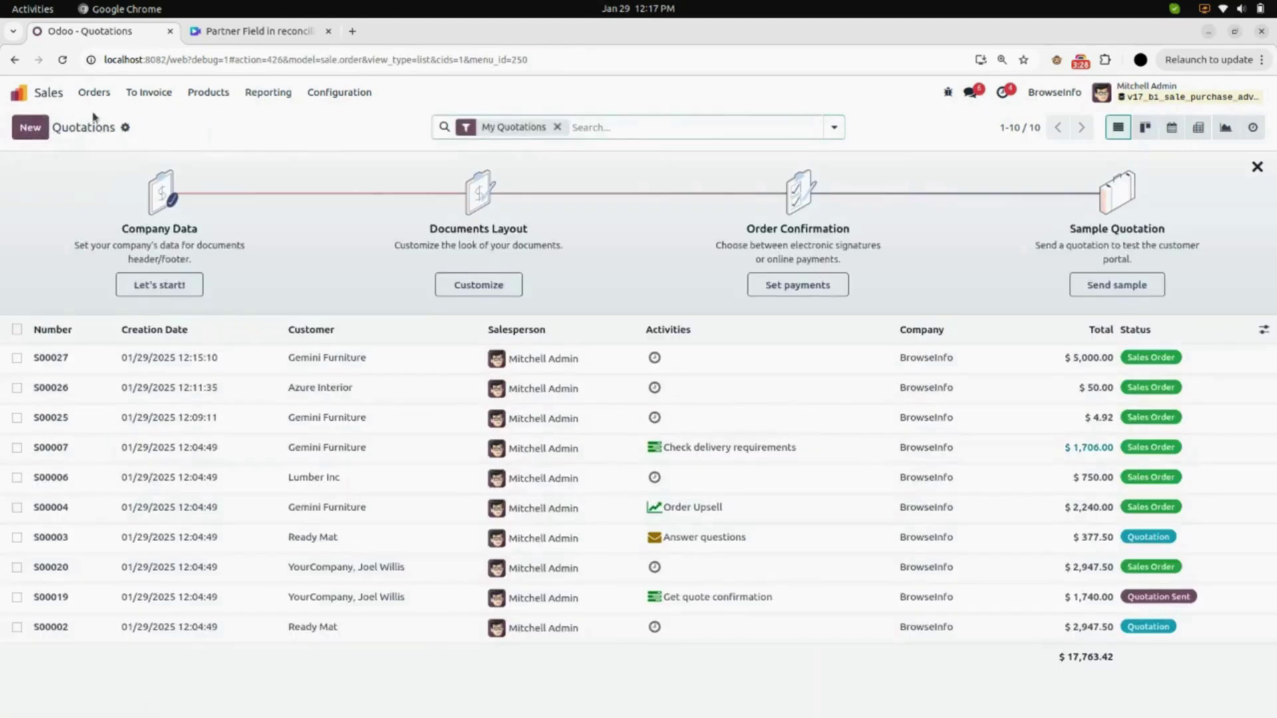
# Tick Auto Reconcile Advance Payment in the Sales settings and save.
pyautogui.click(338, 92)
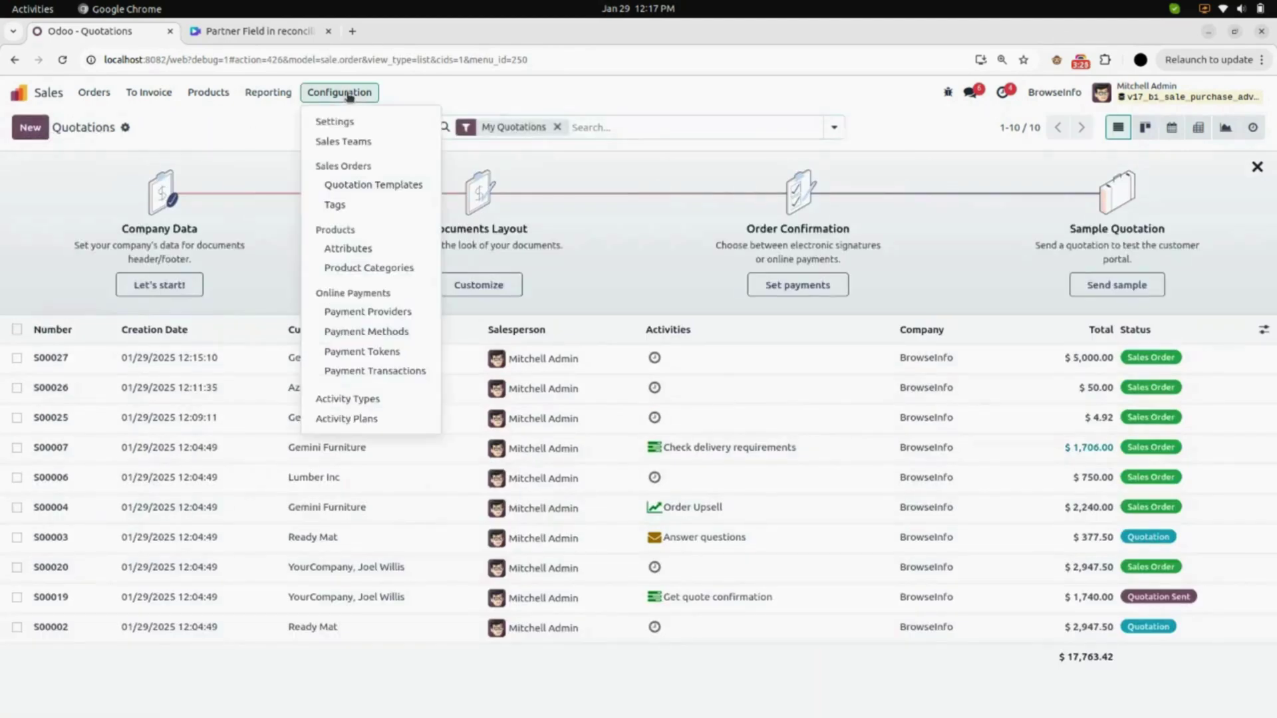
pyautogui.click(350, 131)
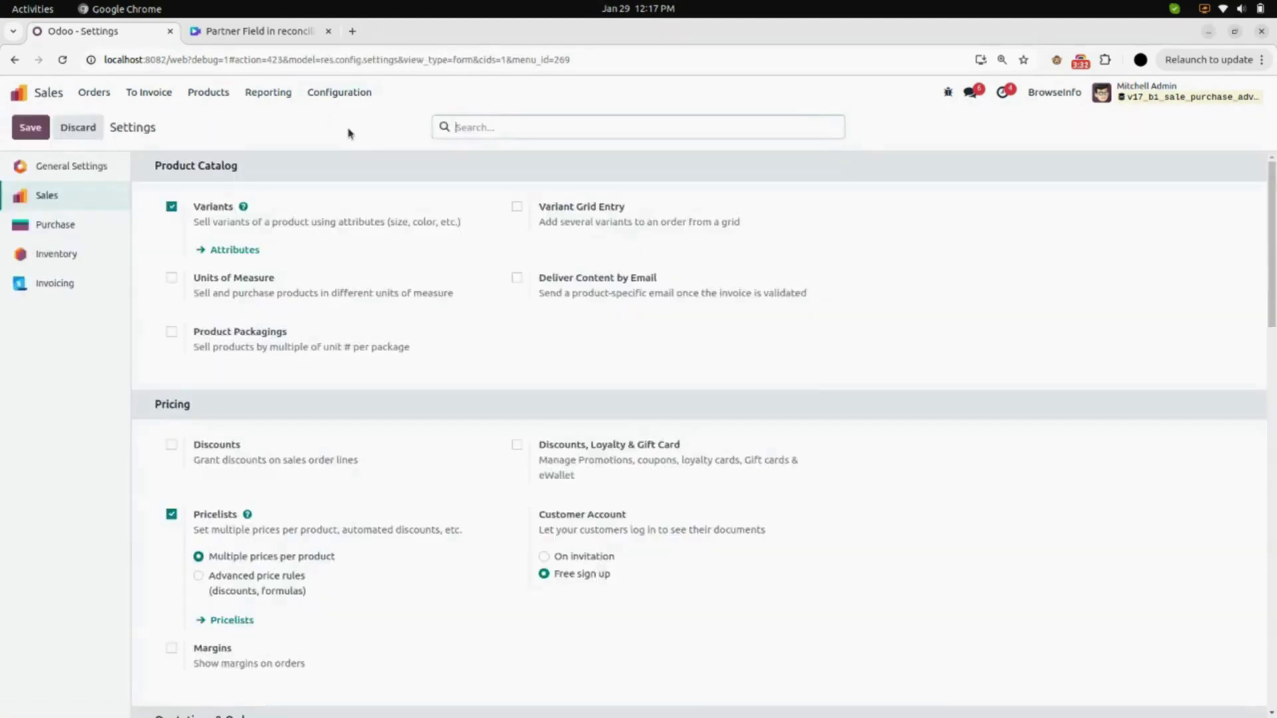
pyautogui.scroll(-12, 282, 332)
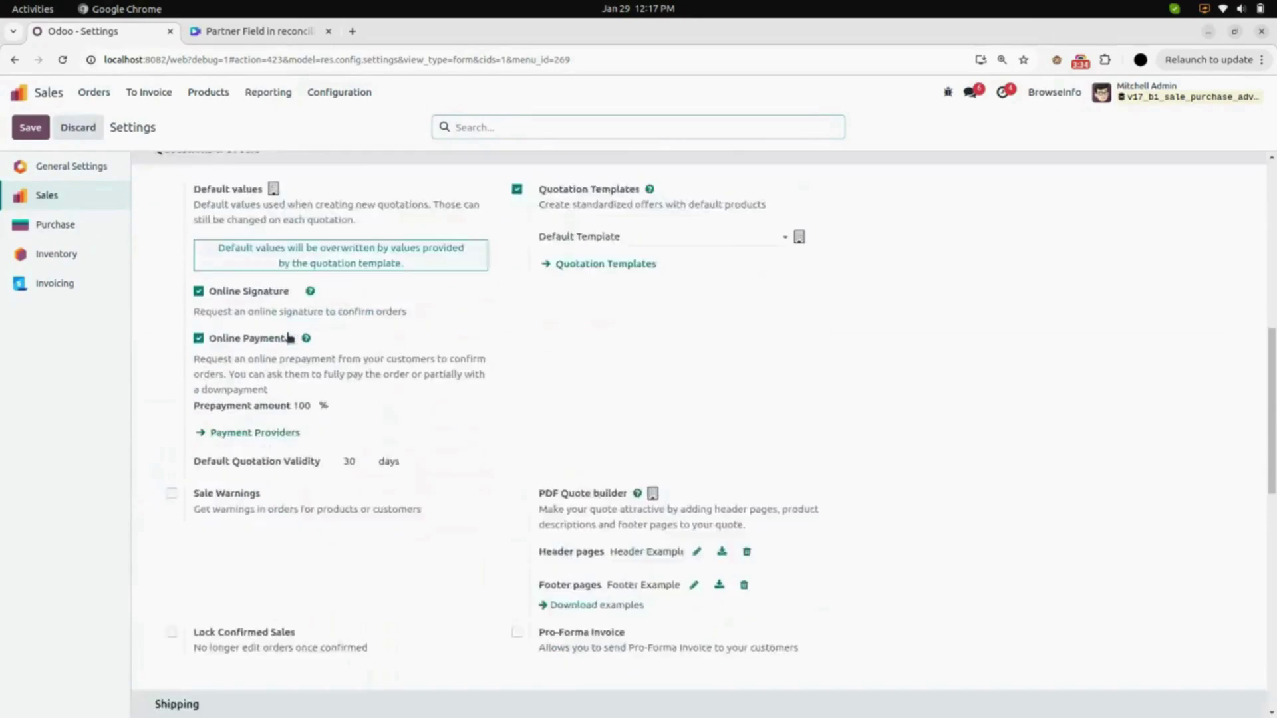
pyautogui.scroll(-5, 289, 337)
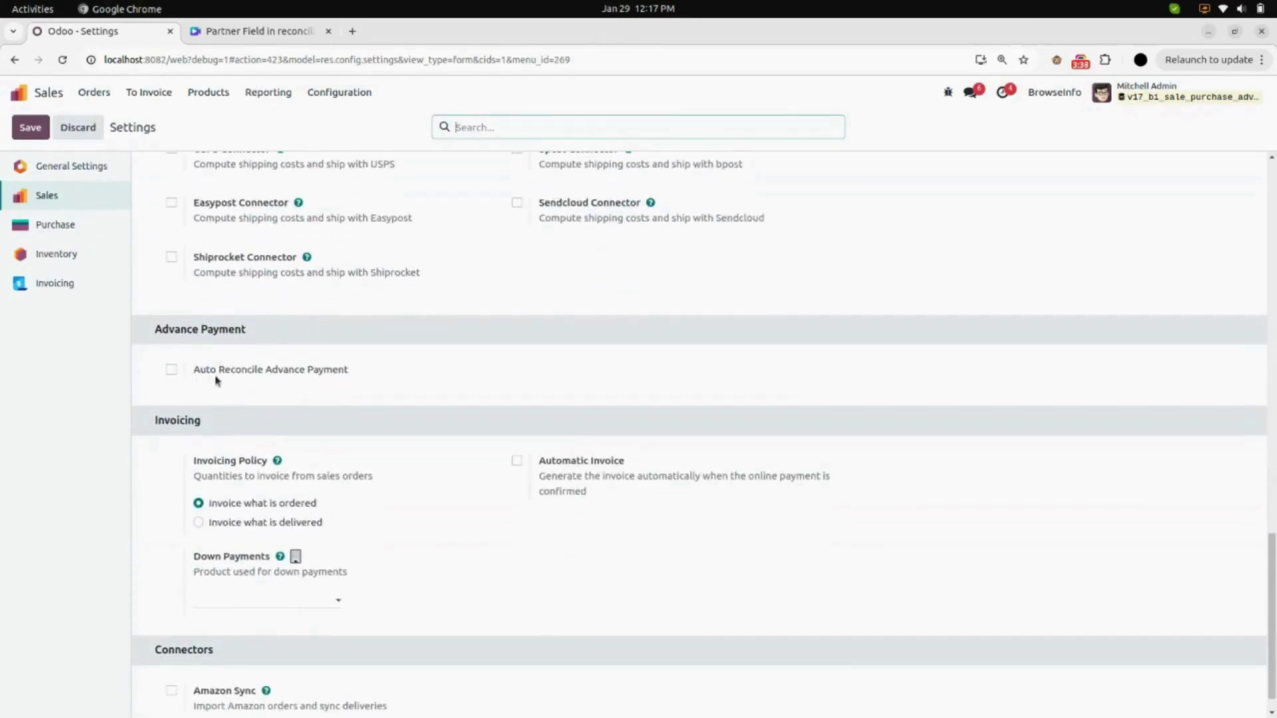
pyautogui.click(171, 369)
pyautogui.click(33, 128)
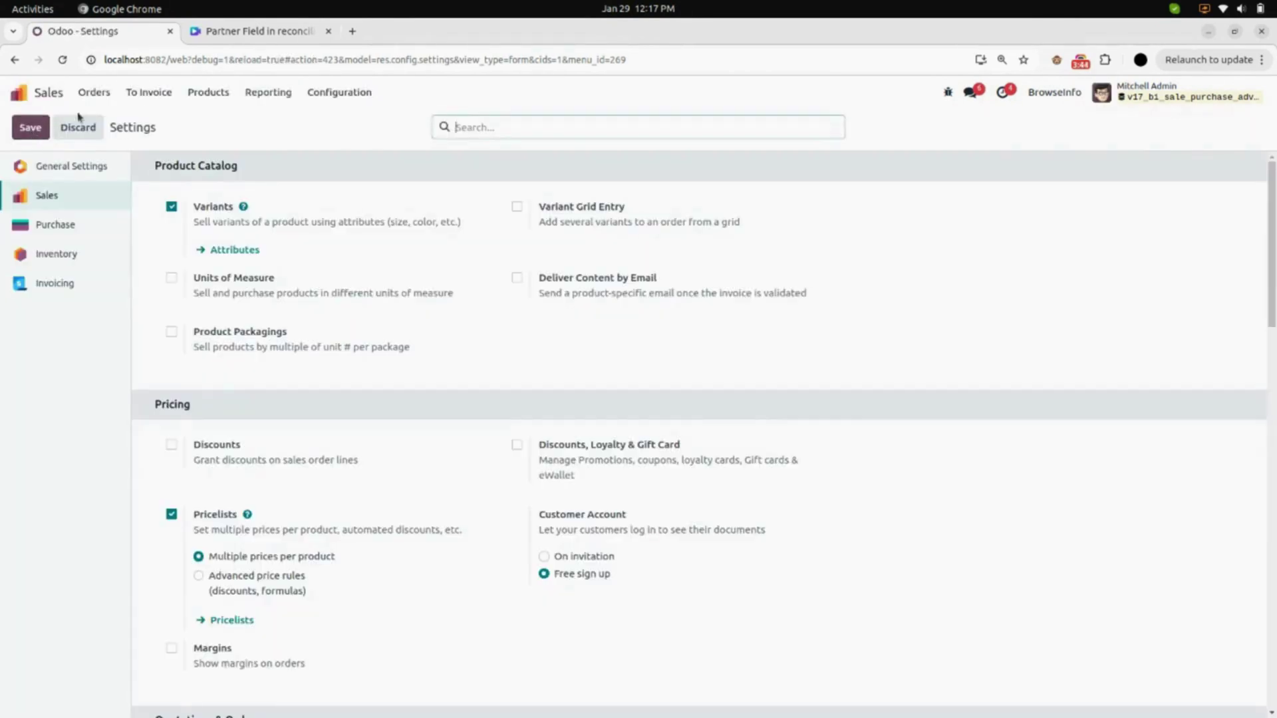
pyautogui.click(95, 93)
pyautogui.click(113, 123)
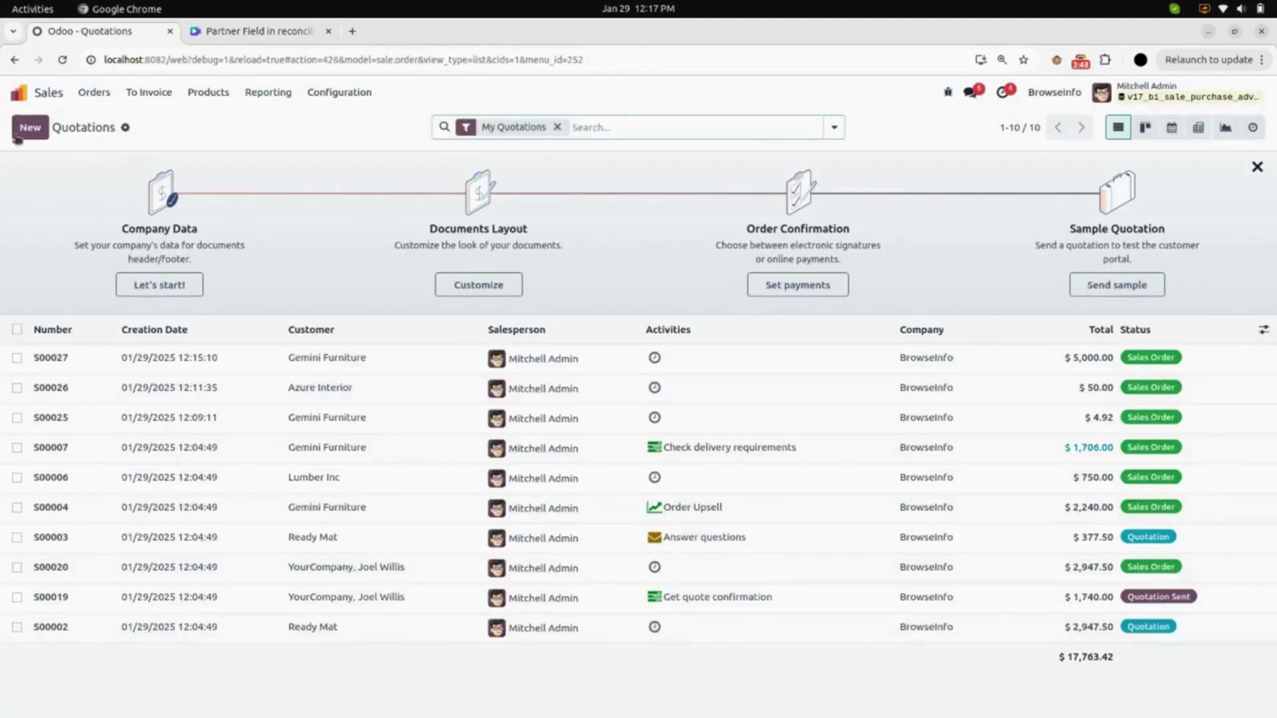
# Start a new quotation for customer Azure Interior.
pyautogui.click(30, 135)
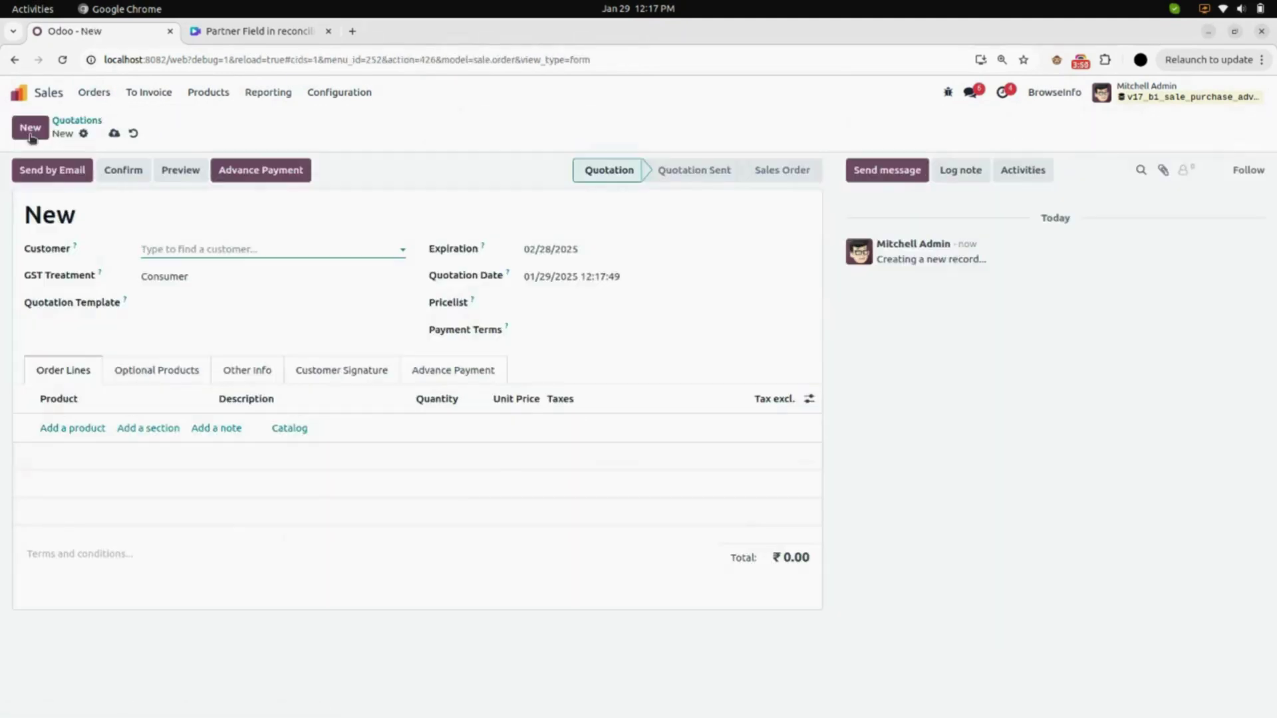
pyautogui.click(175, 254)
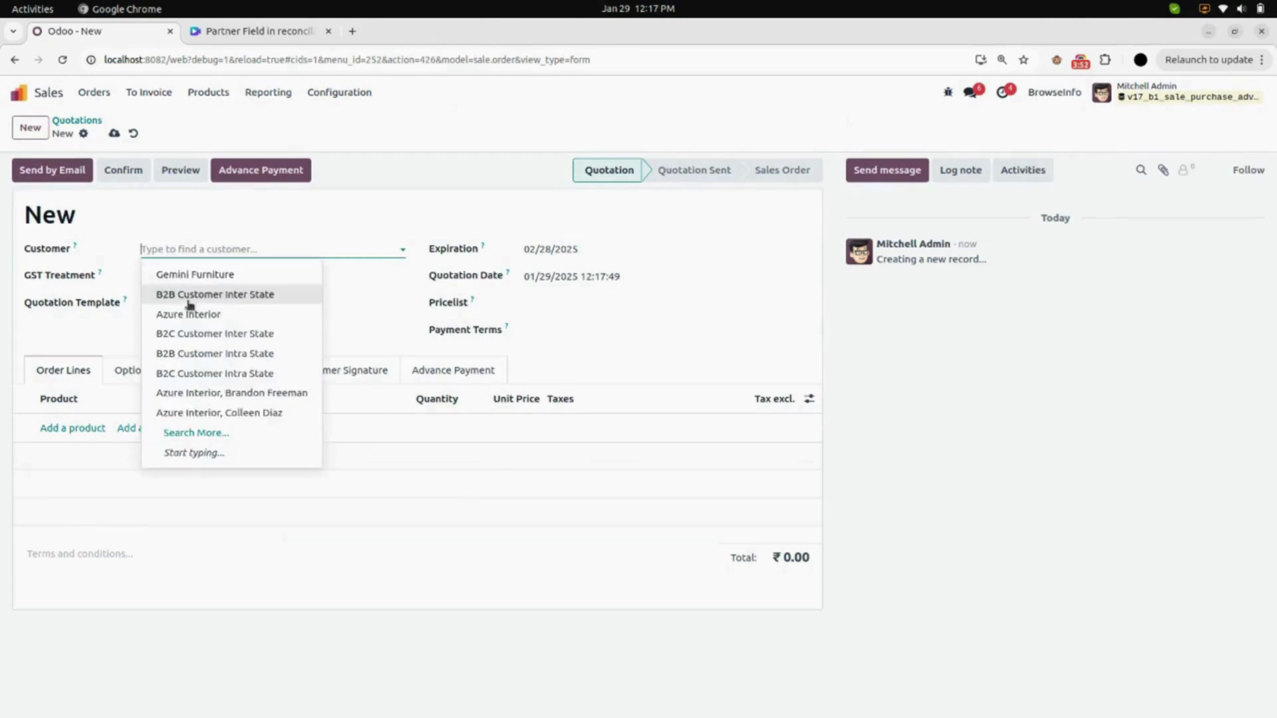
pyautogui.click(193, 314)
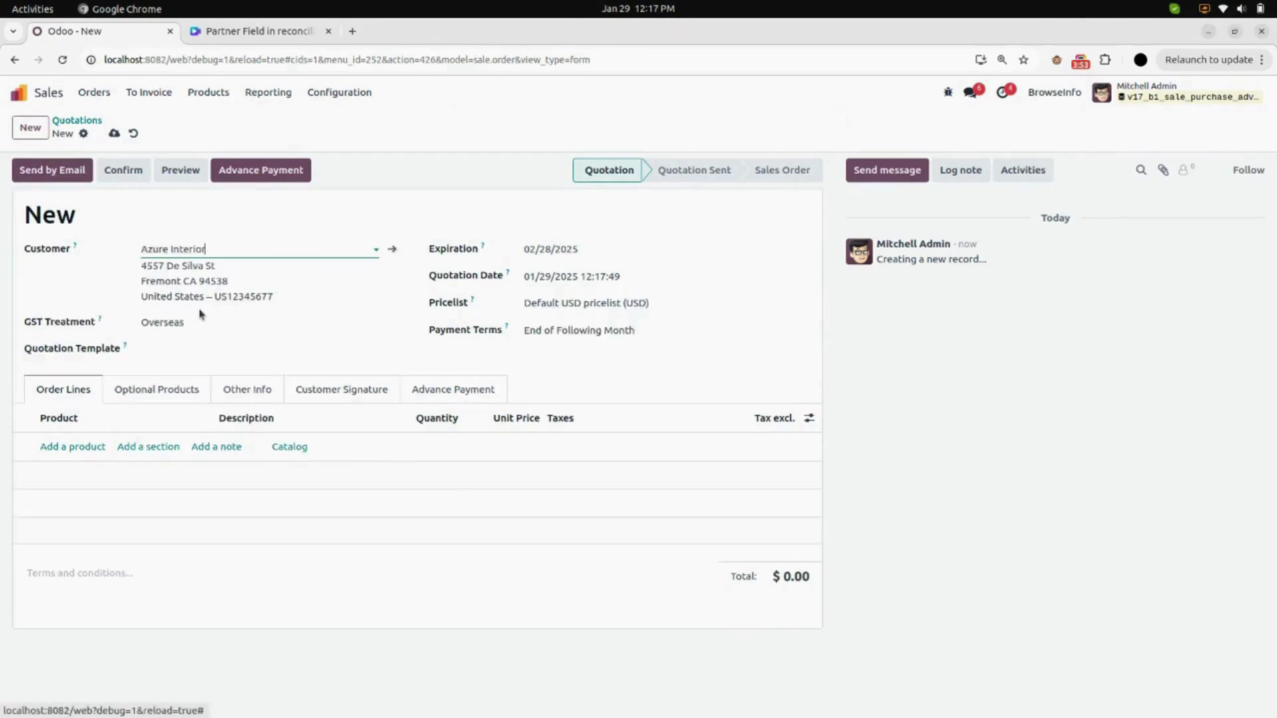
# Add one Cable Management Box at unit price 2,000.00 and confirm the order.
pyautogui.click(91, 448)
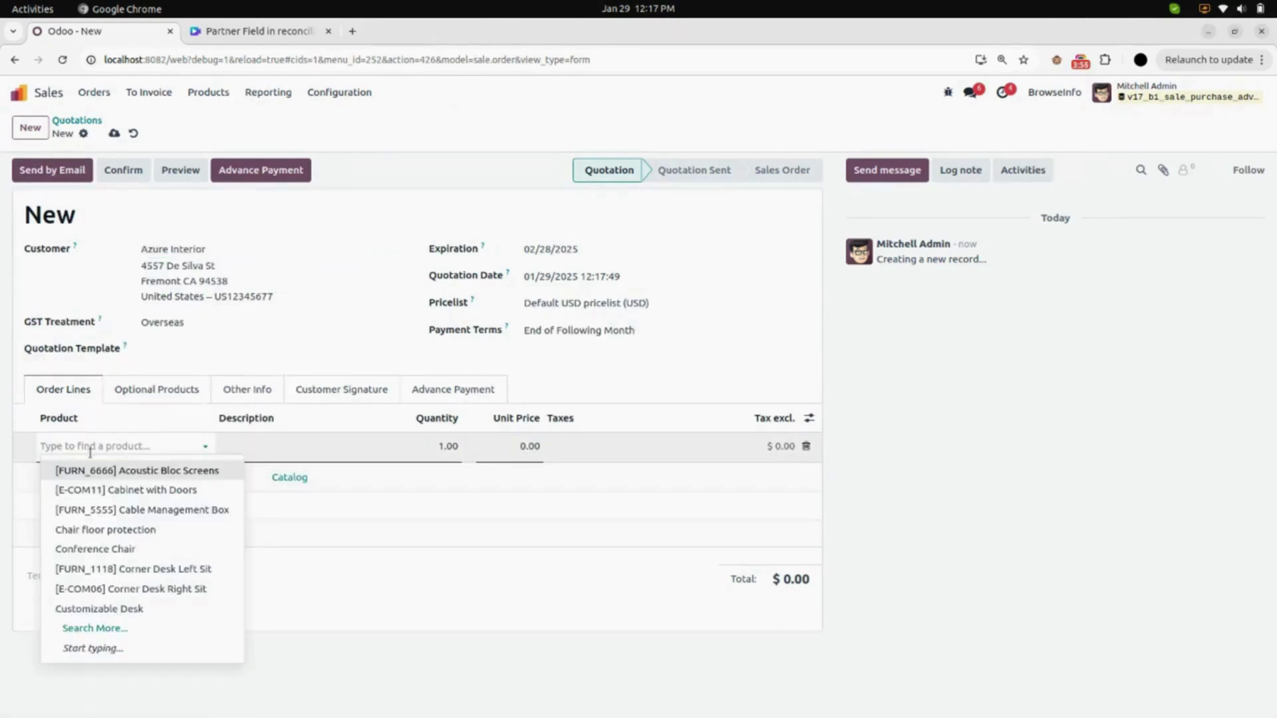
pyautogui.click(127, 510)
pyautogui.click(522, 464)
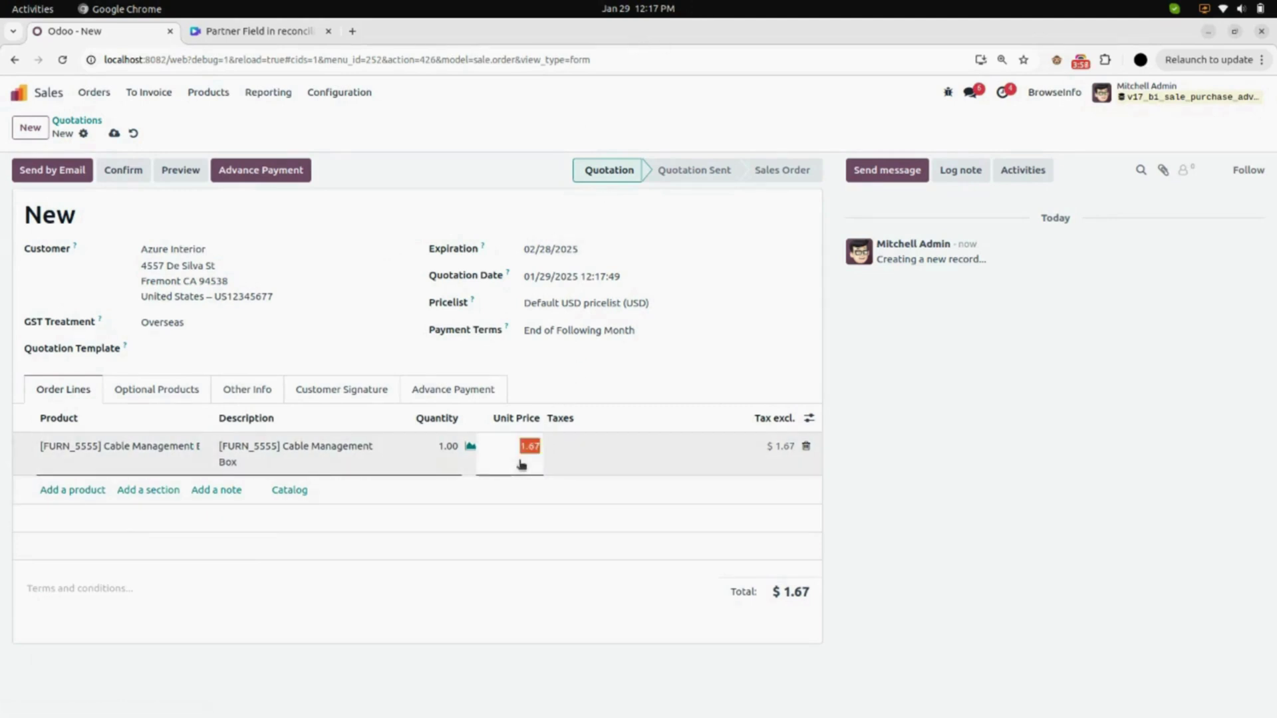
pyautogui.write('2000')
pyautogui.click(843, 541)
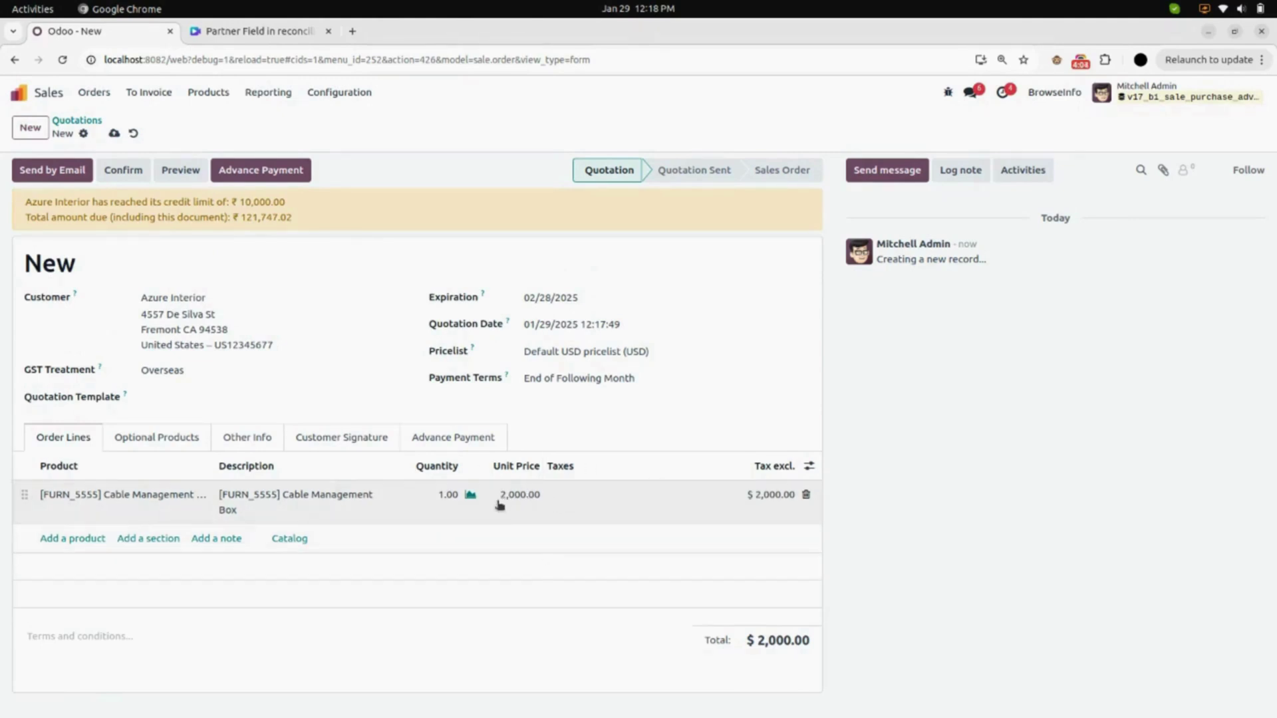
pyautogui.click(122, 170)
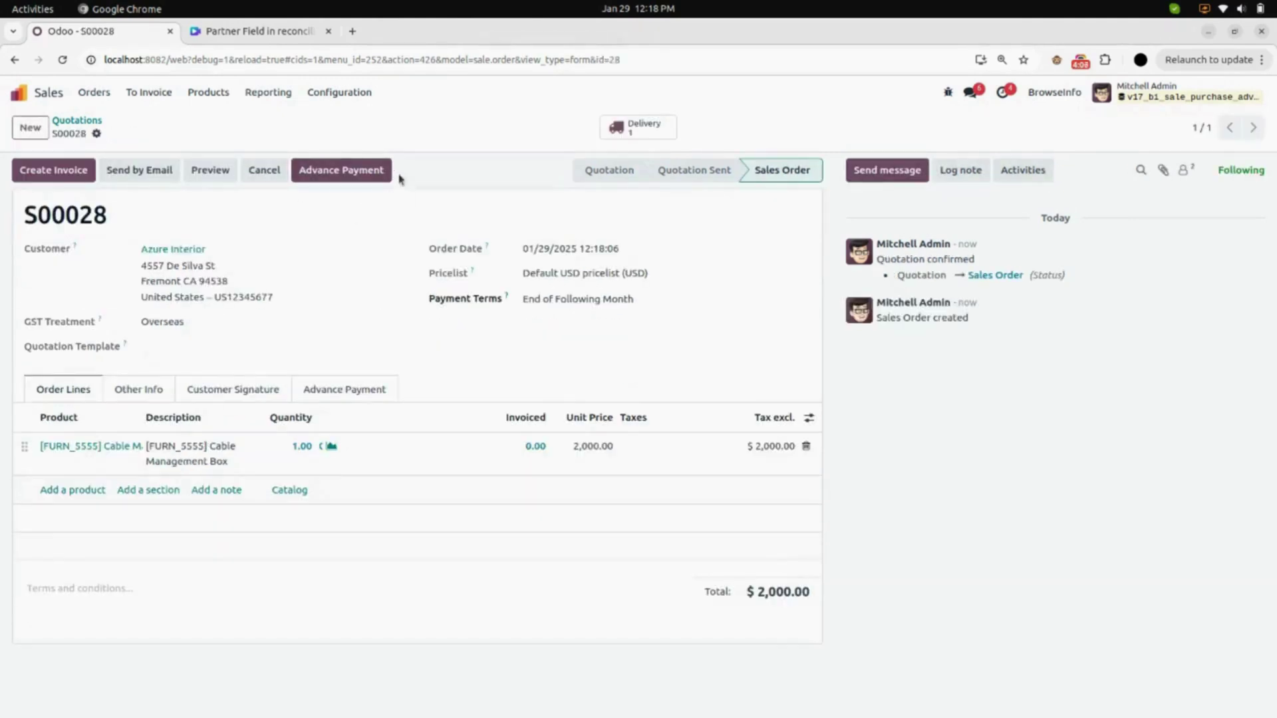
# Pay a 500.00 advance on S00028 through the Cash journal.
pyautogui.click(330, 174)
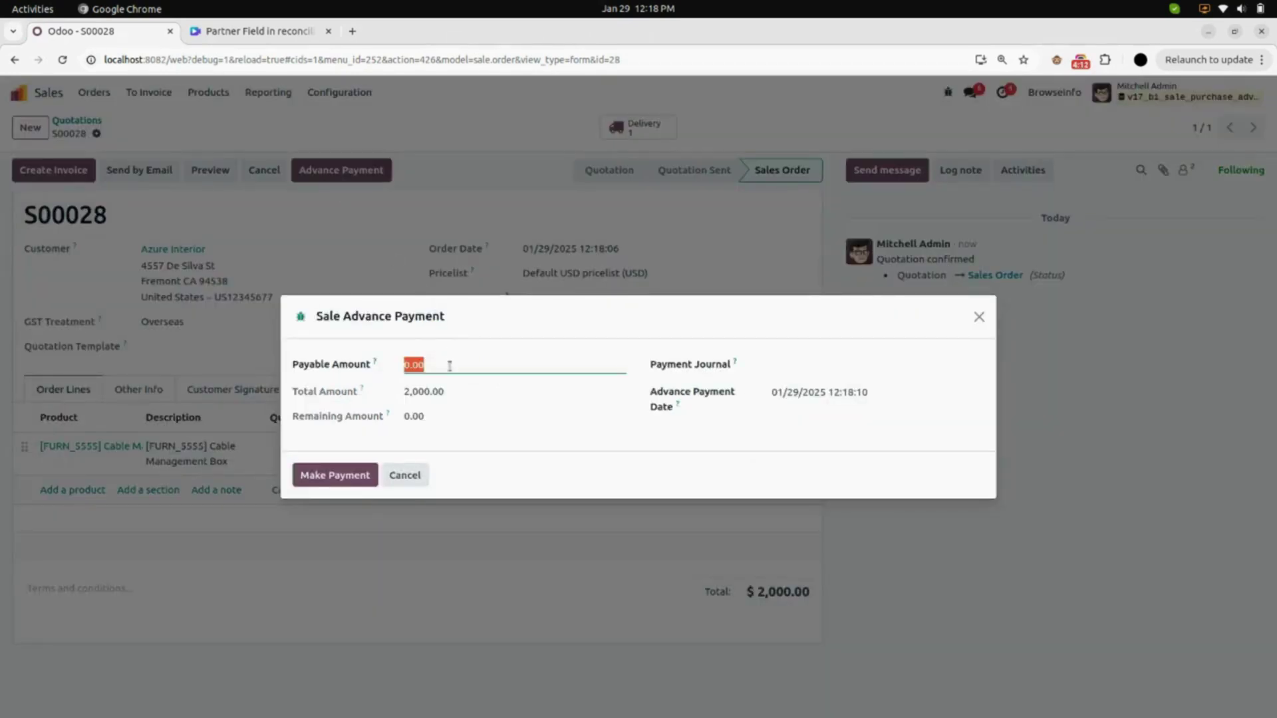
pyautogui.write('50')
pyautogui.click(801, 365)
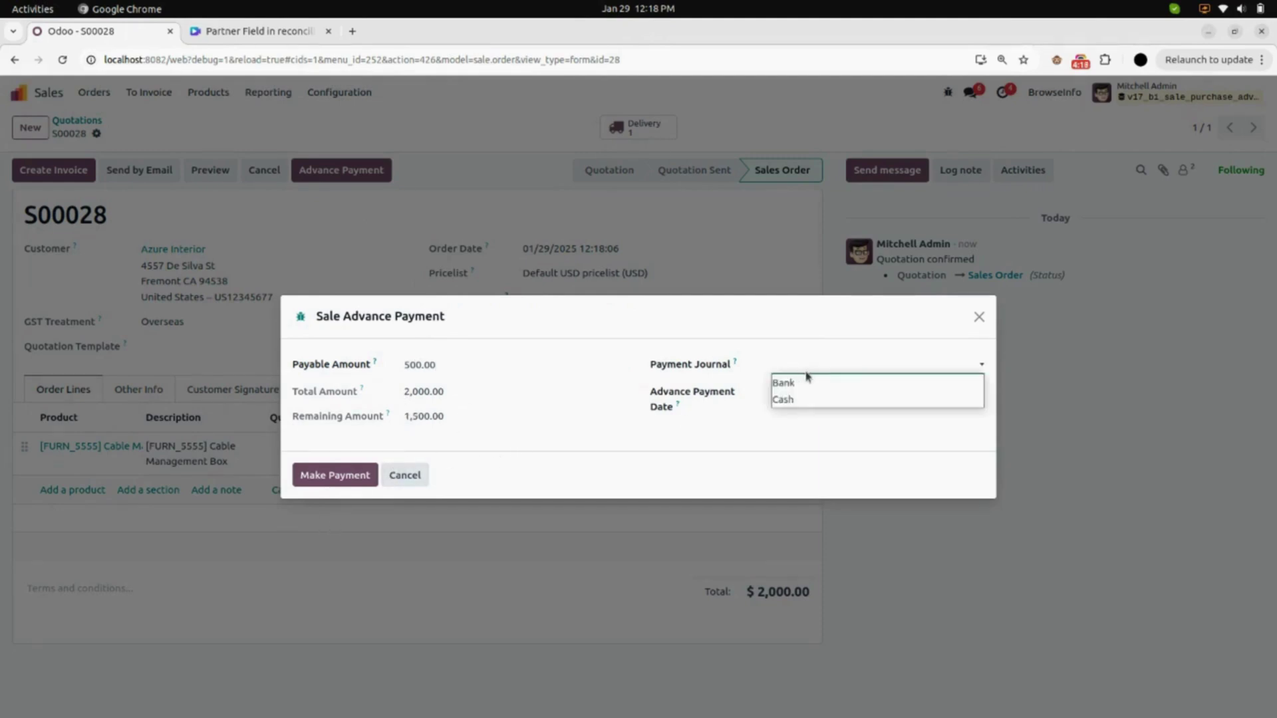
pyautogui.click(811, 399)
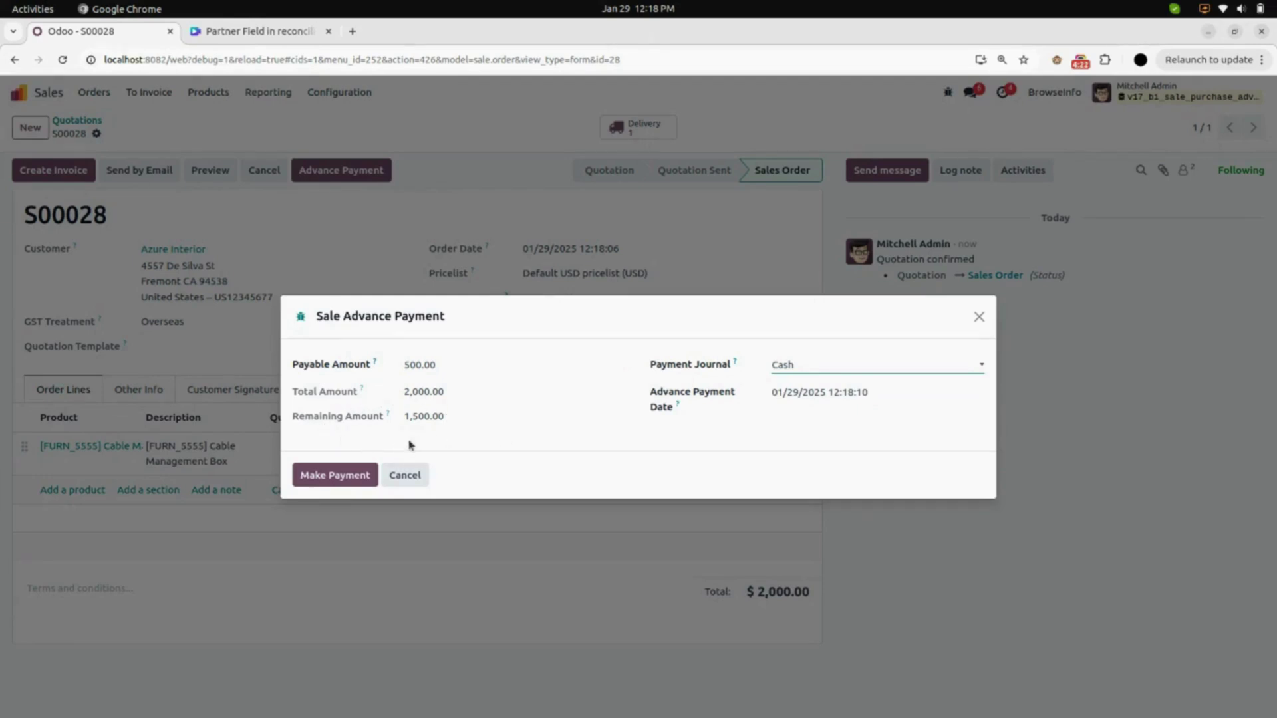
pyautogui.click(360, 475)
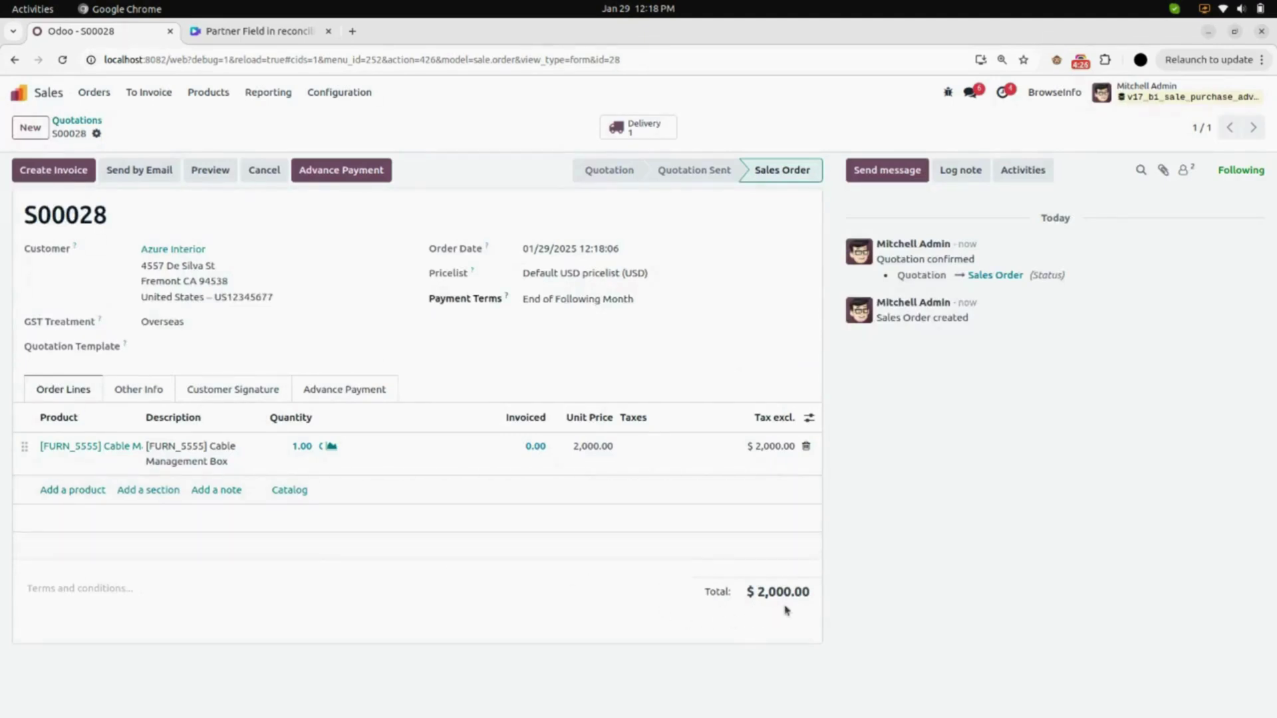
# Validate delivery WH/OUT/00015, then review S00028's 500.00 advance payment.
pyautogui.click(638, 127)
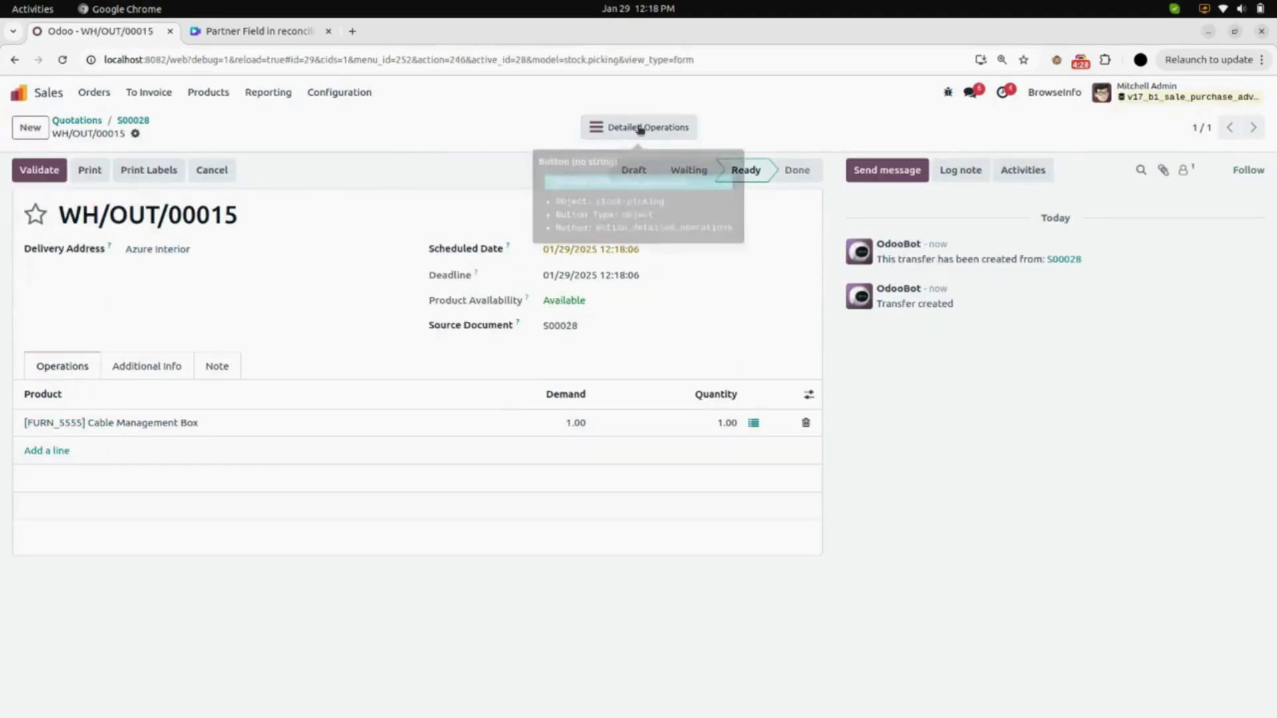
pyautogui.click(38, 171)
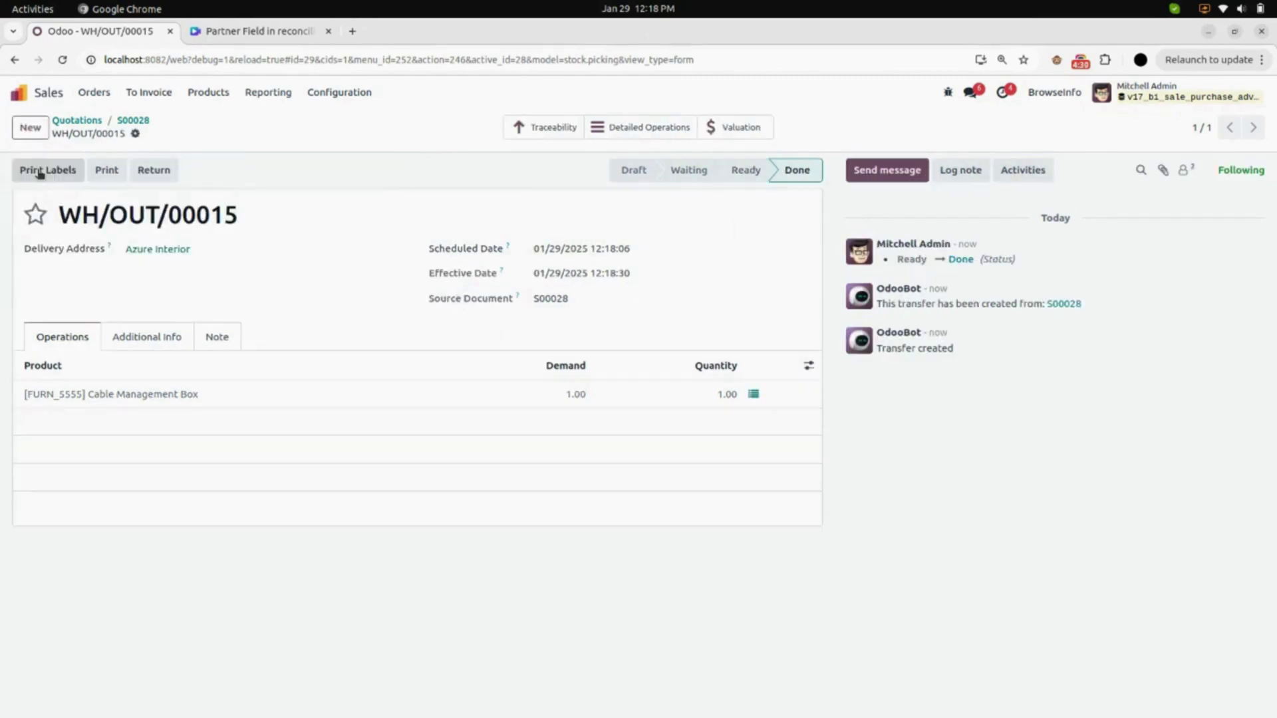
pyautogui.click(133, 120)
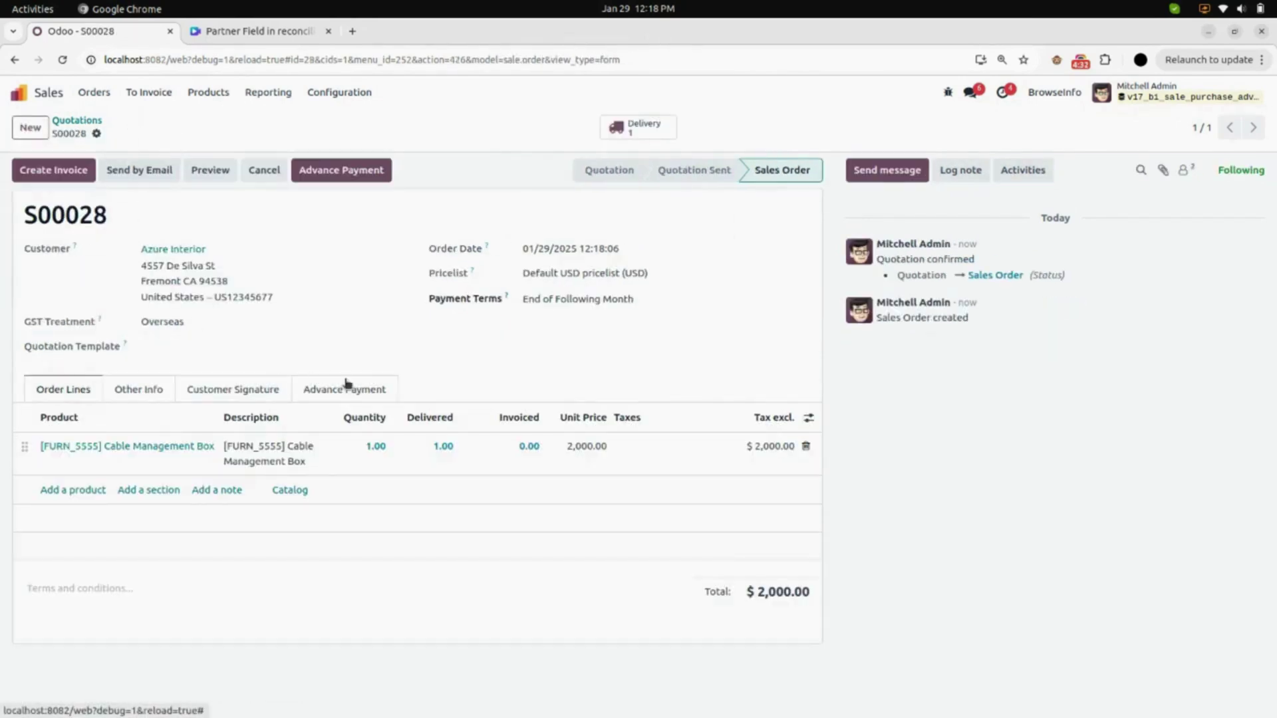
pyautogui.click(363, 395)
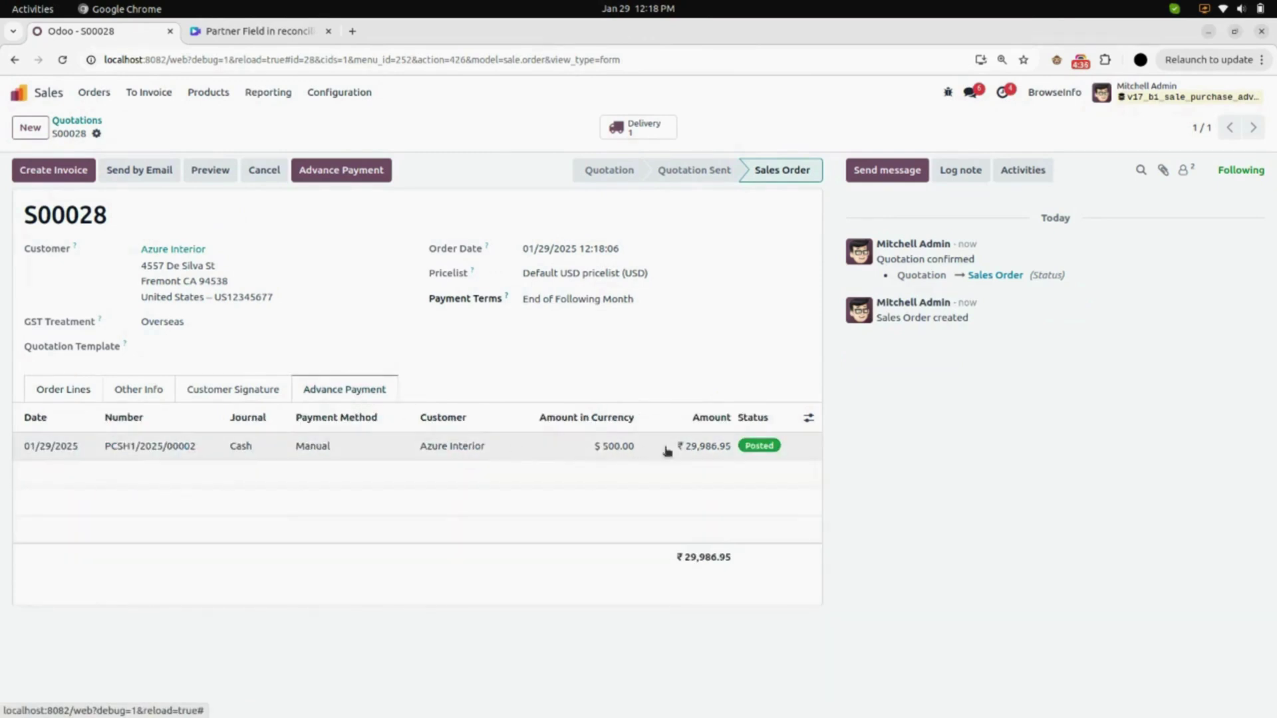
pyautogui.click(69, 391)
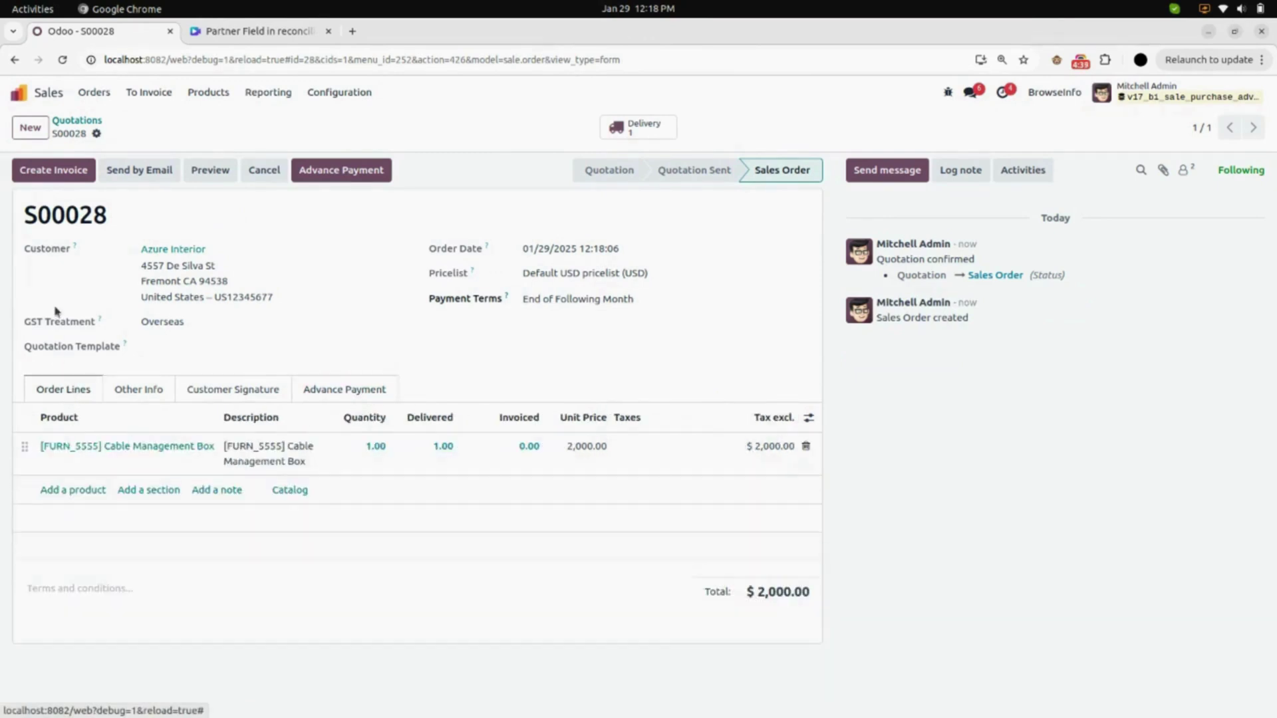
# Post invoice INV/2025/00010 for S00028 with the $500.00 advance applied, then open payment PCSH1/2025/00002.
pyautogui.click(64, 177)
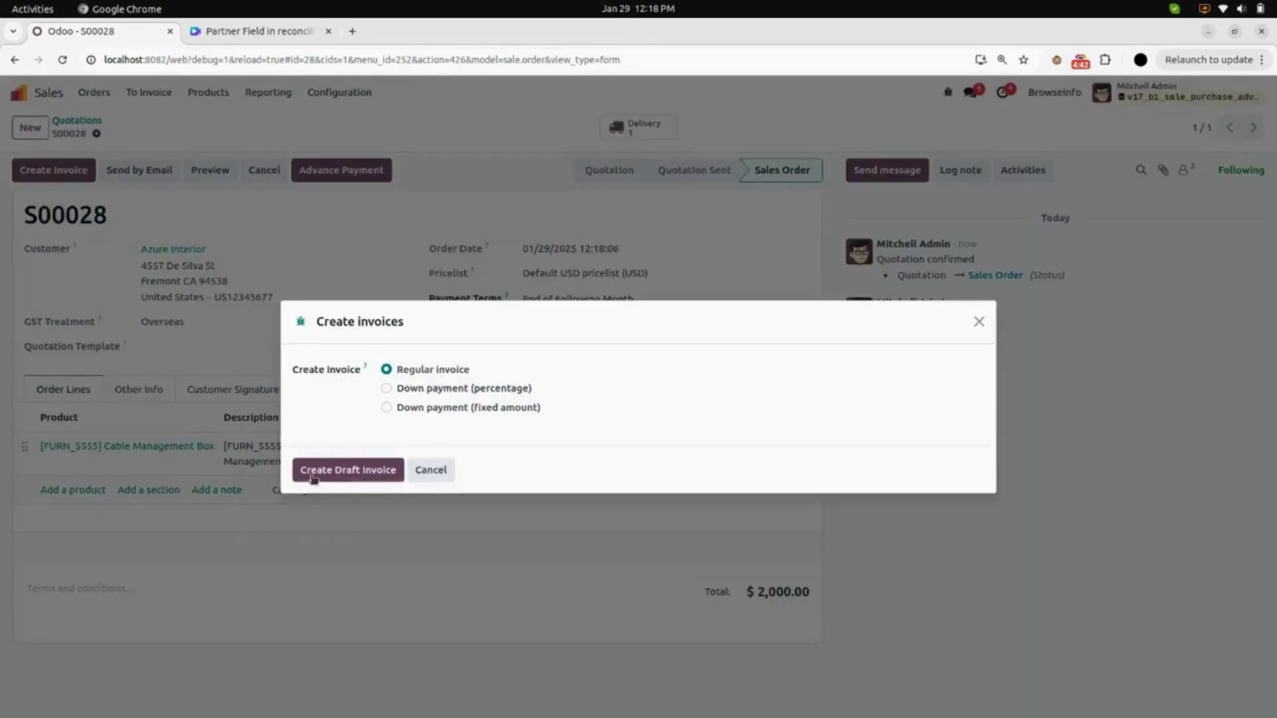
pyautogui.click(335, 474)
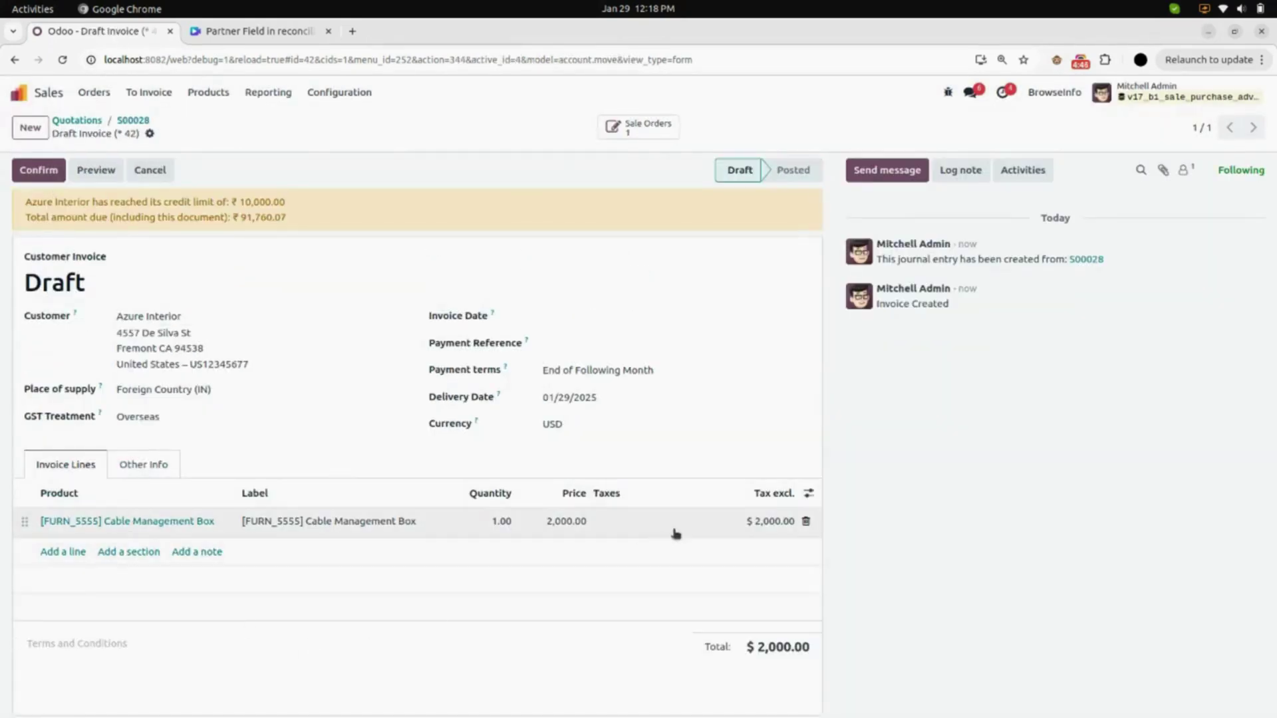
pyautogui.click(33, 175)
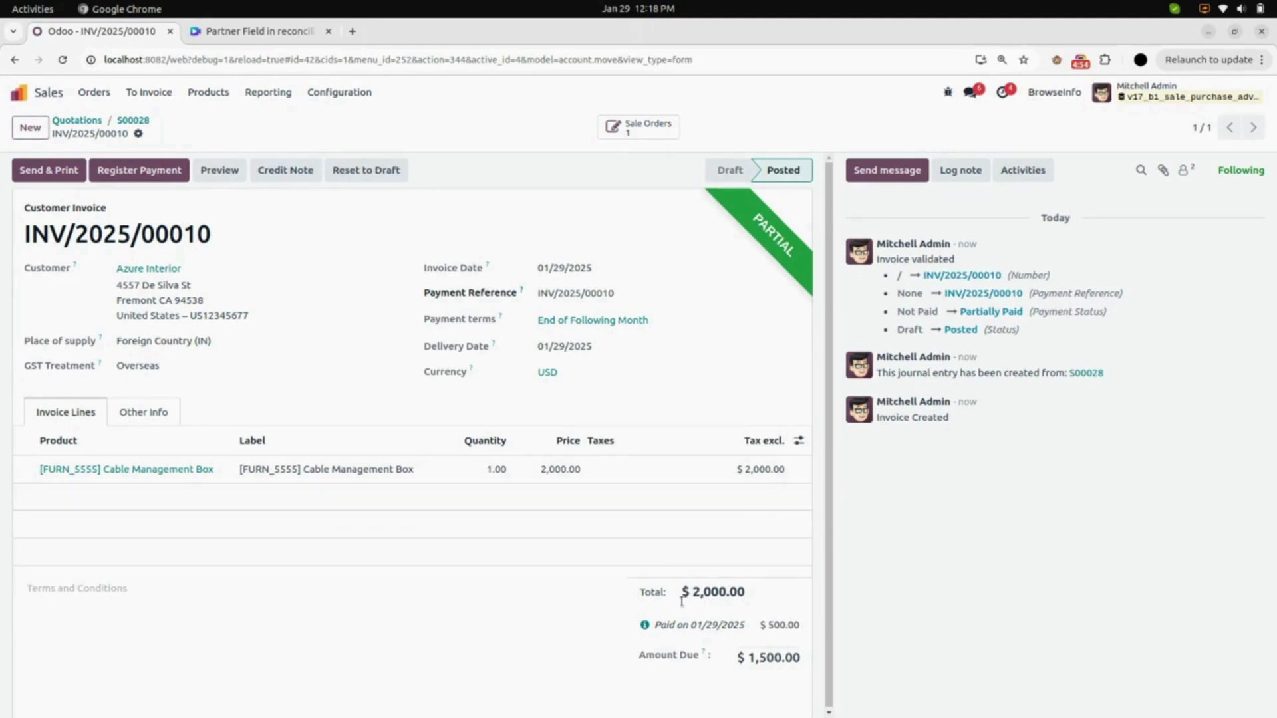
pyautogui.click(646, 626)
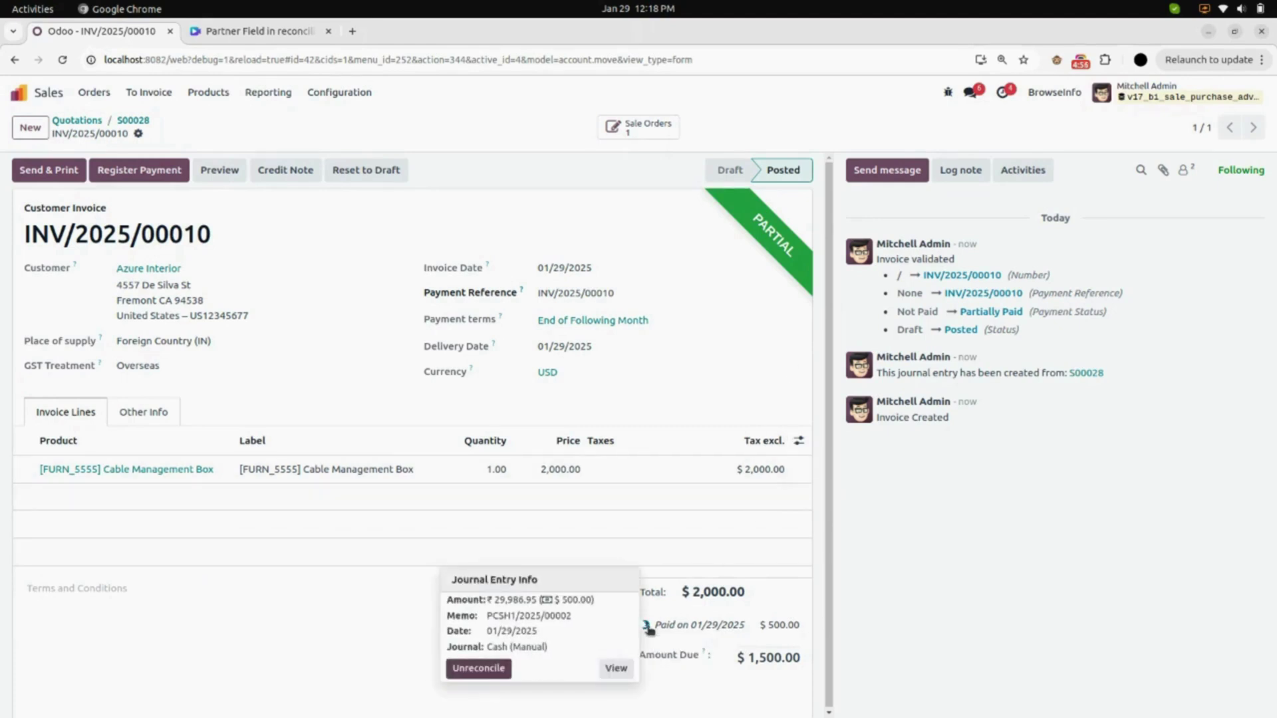
pyautogui.click(614, 670)
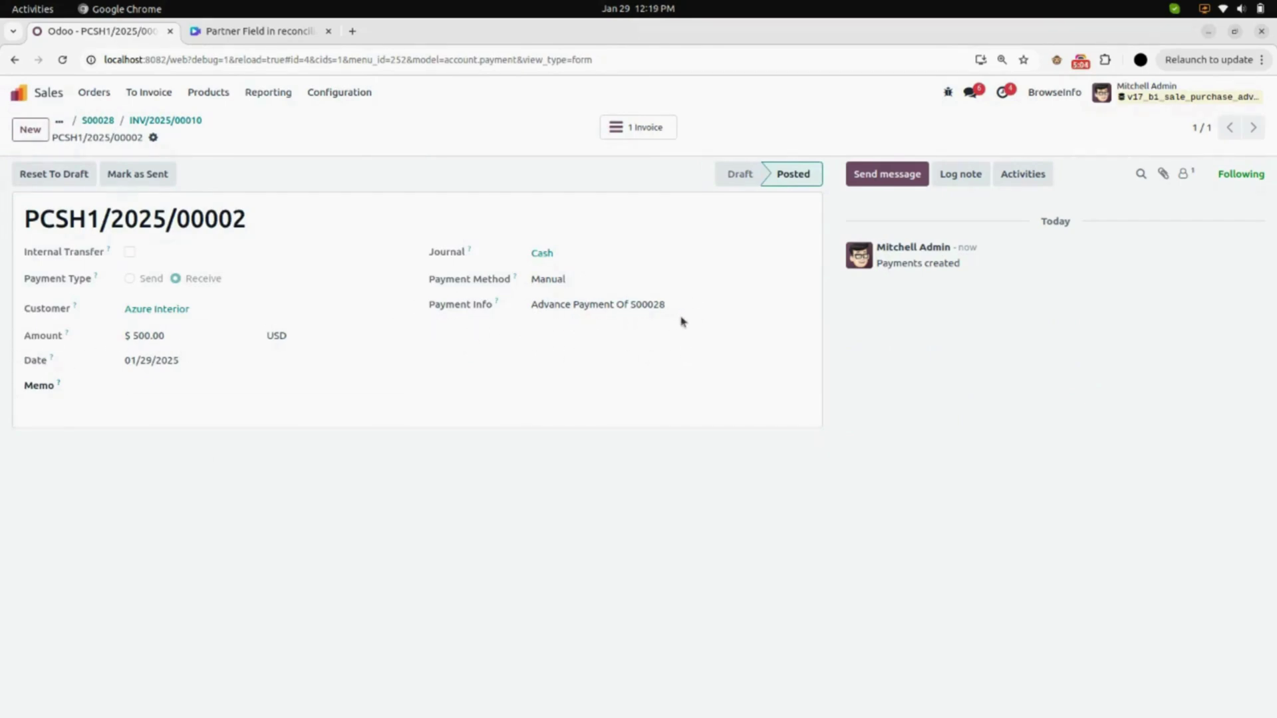
# Open the administrator's user record from Settings > Users & Companies > Users.
pyautogui.click(87, 122)
pyautogui.click(38, 100)
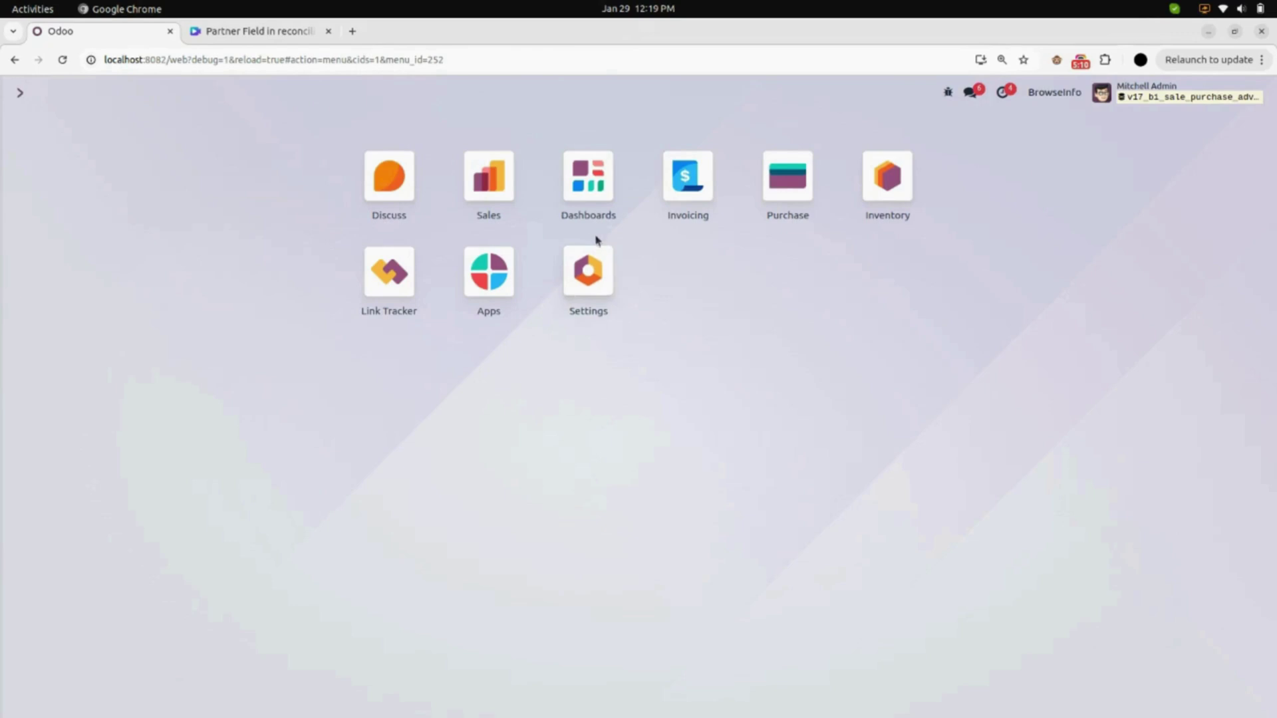
pyautogui.click(601, 282)
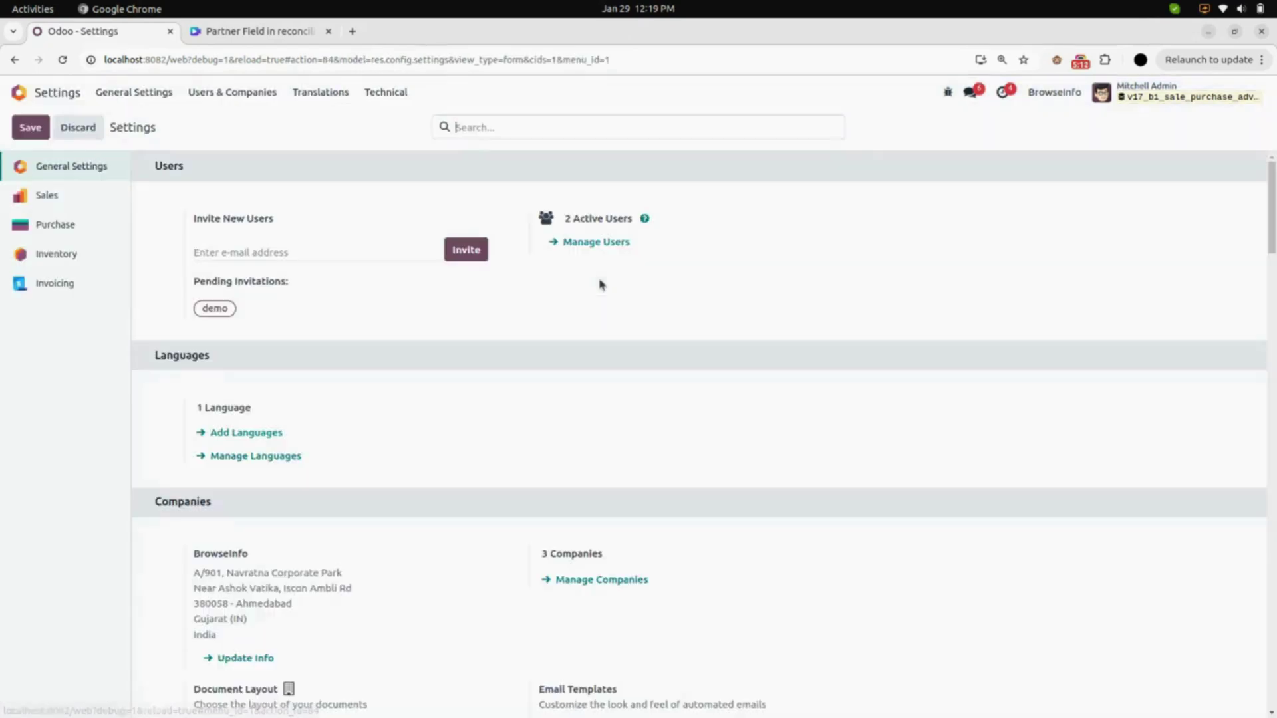
pyautogui.click(238, 95)
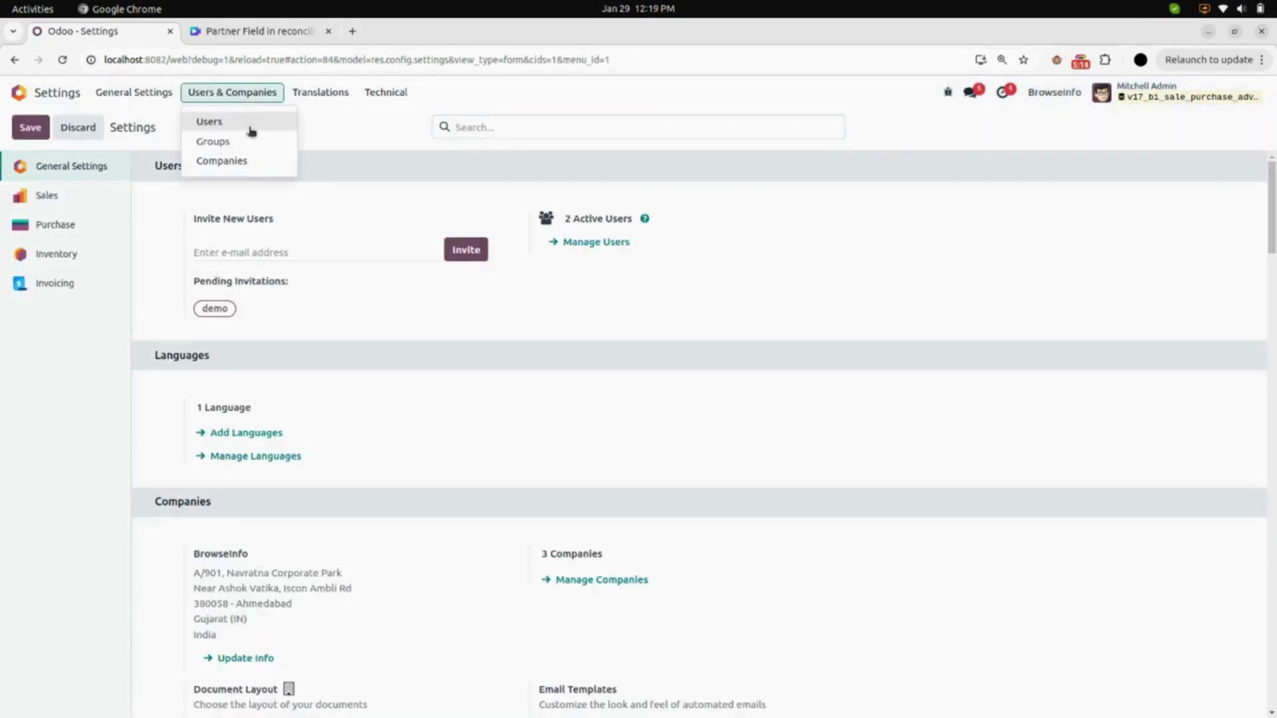
pyautogui.click(251, 125)
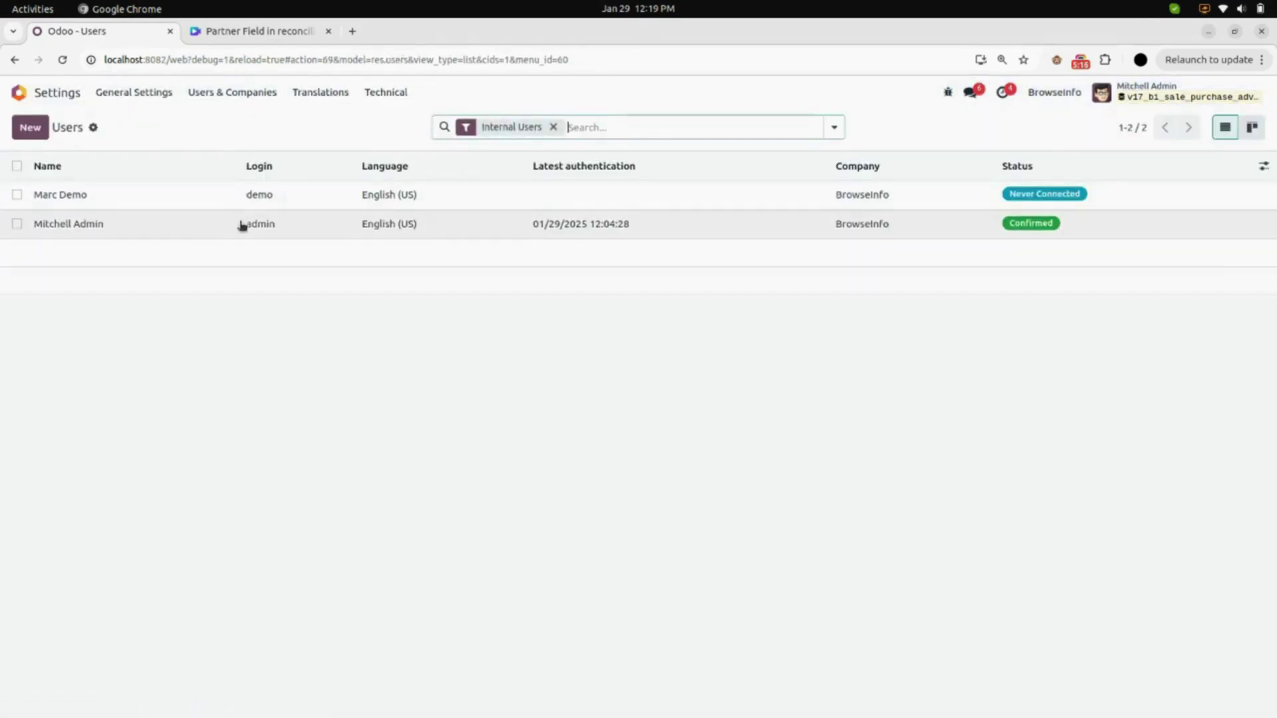
pyautogui.click(242, 227)
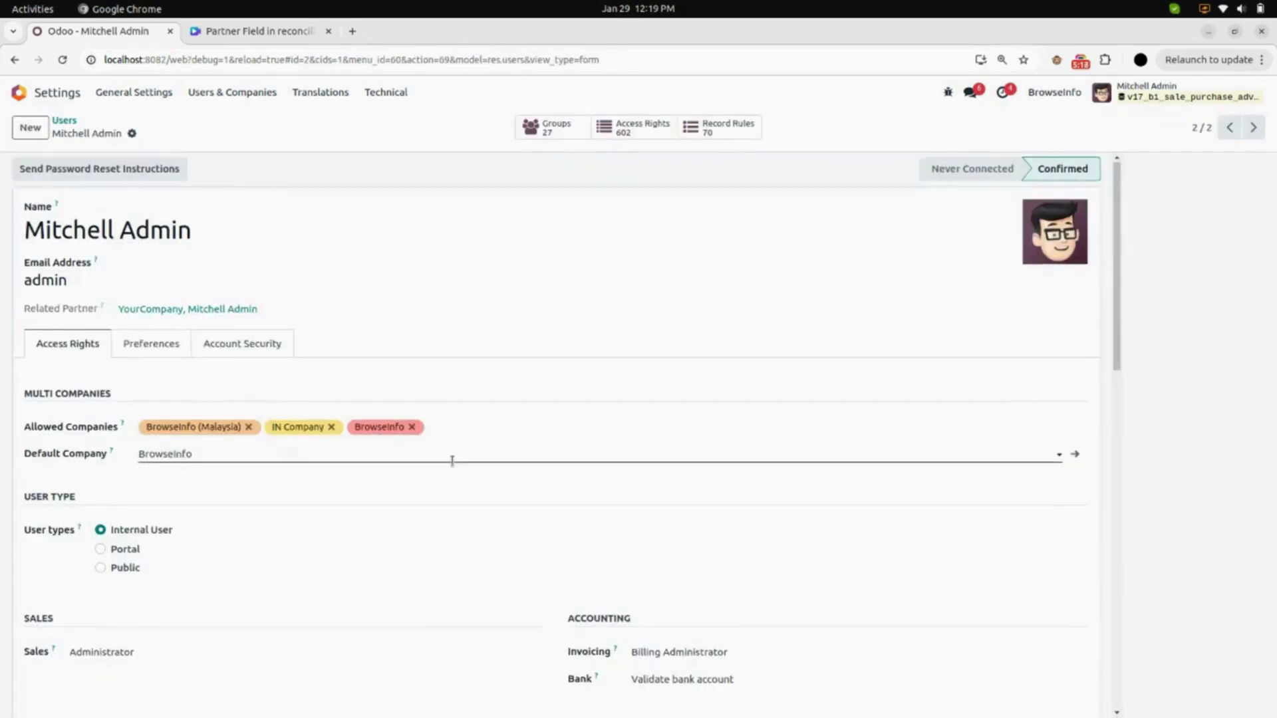
# Enable and save Allow Purchase Order Advance Payment for admin, then return to the app menu.
pyautogui.scroll(-10, 451, 458)
pyautogui.scroll(-6, 452, 461)
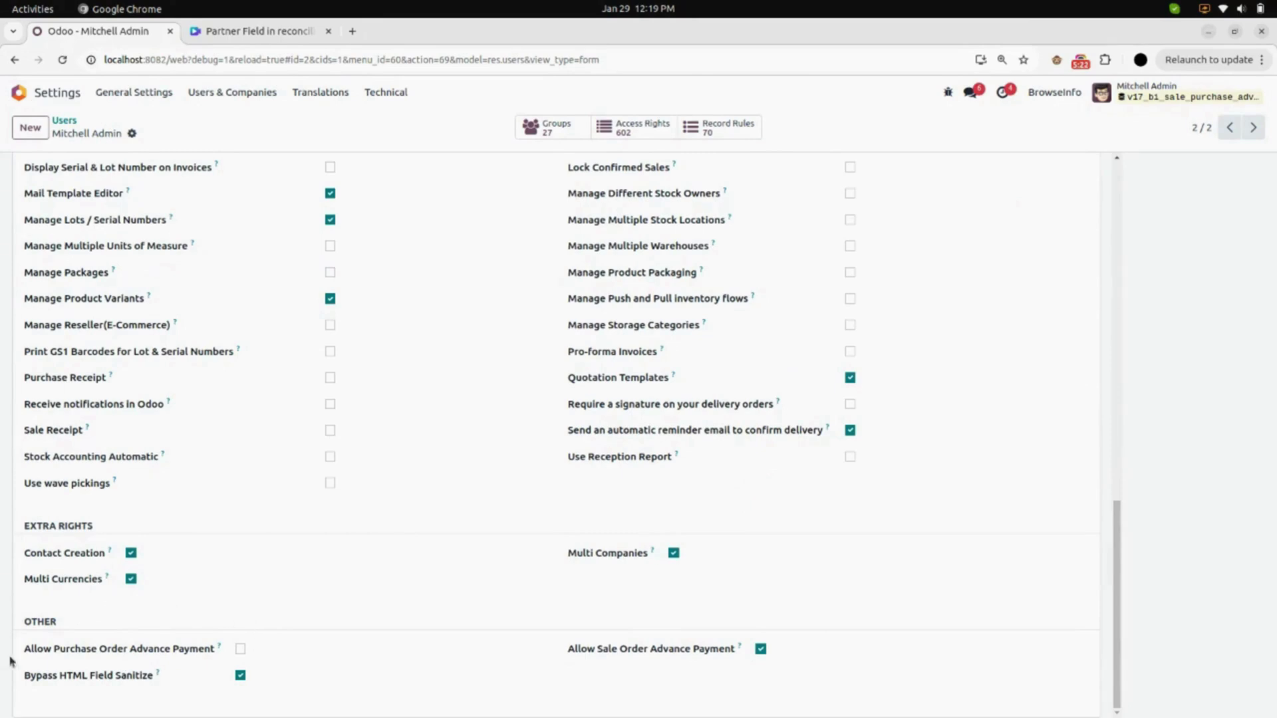
pyautogui.click(241, 649)
pyautogui.click(154, 134)
pyautogui.click(64, 121)
pyautogui.click(55, 93)
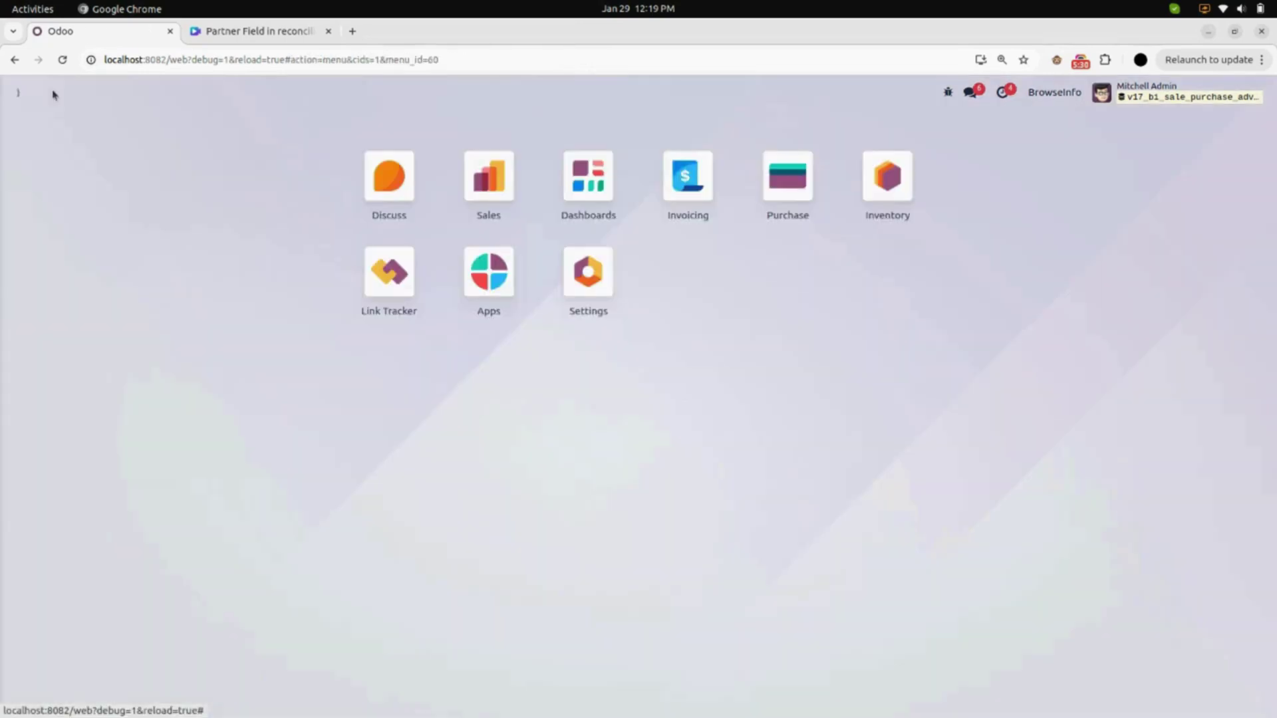
# Create and confirm purchase order P00012 from Azure Interior for one [E-COM07] Large Cabinet at 800.00.
pyautogui.click(780, 189)
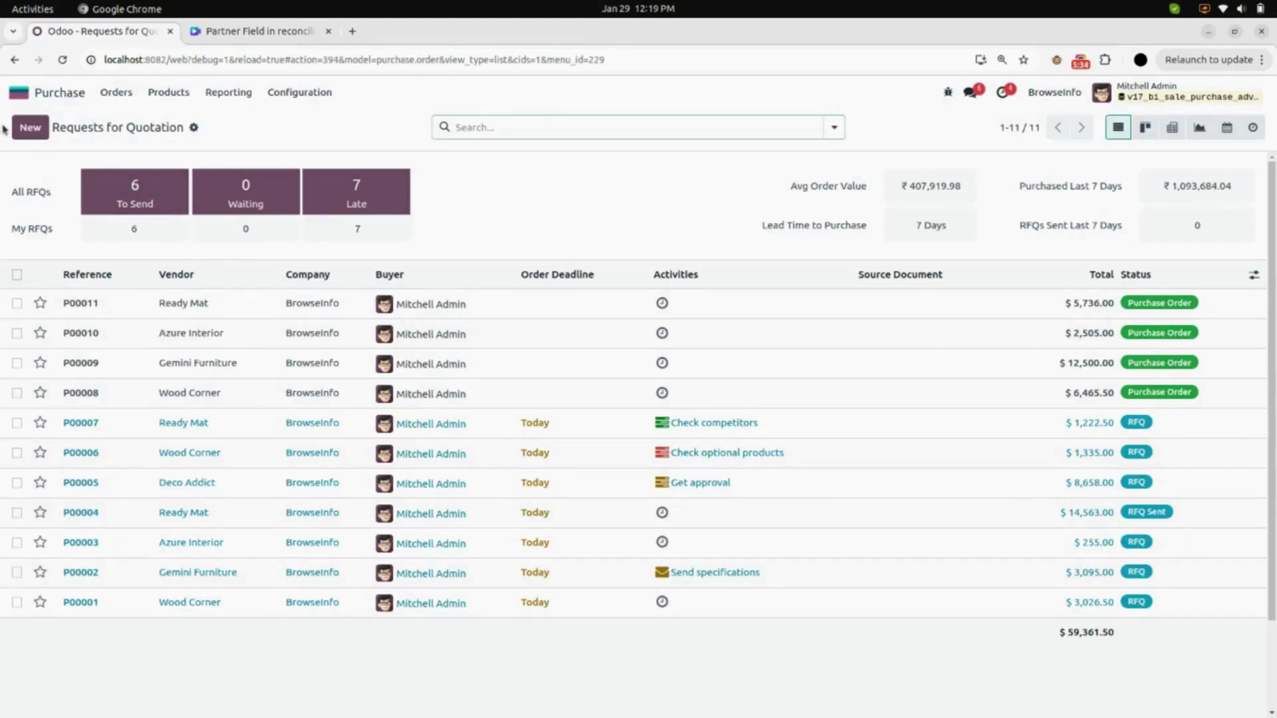
pyautogui.click(27, 127)
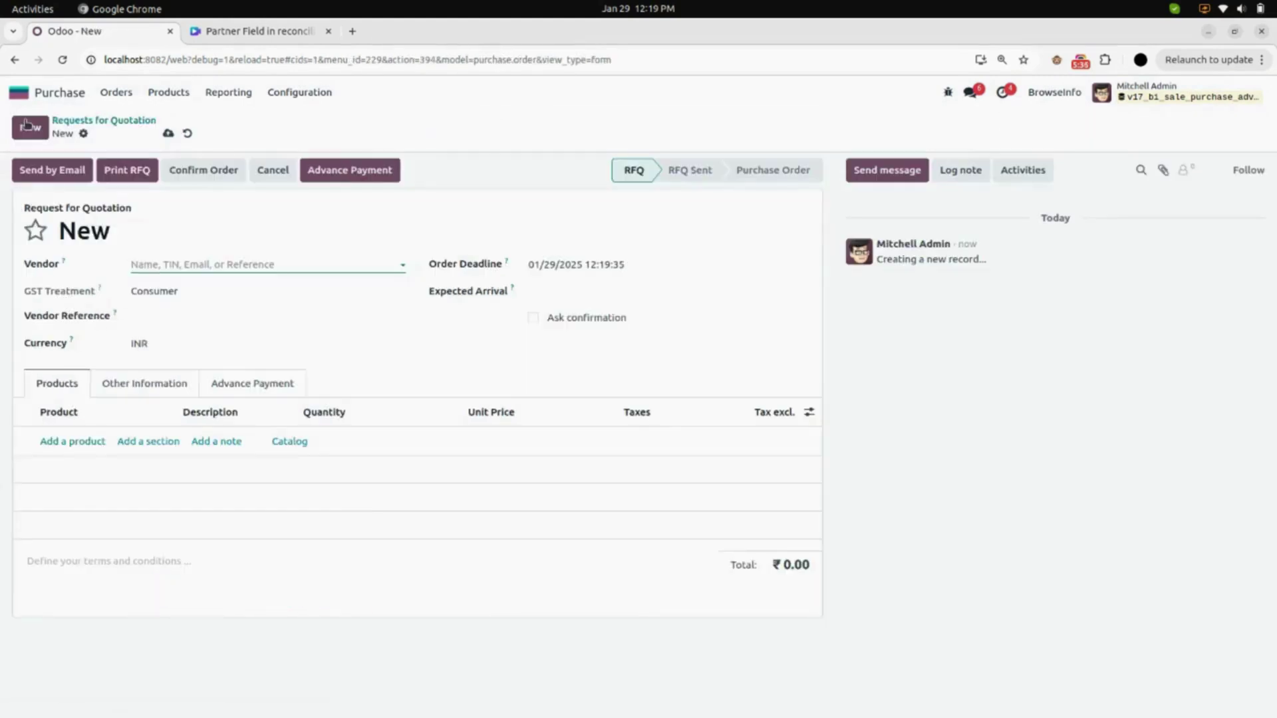
pyautogui.click(229, 264)
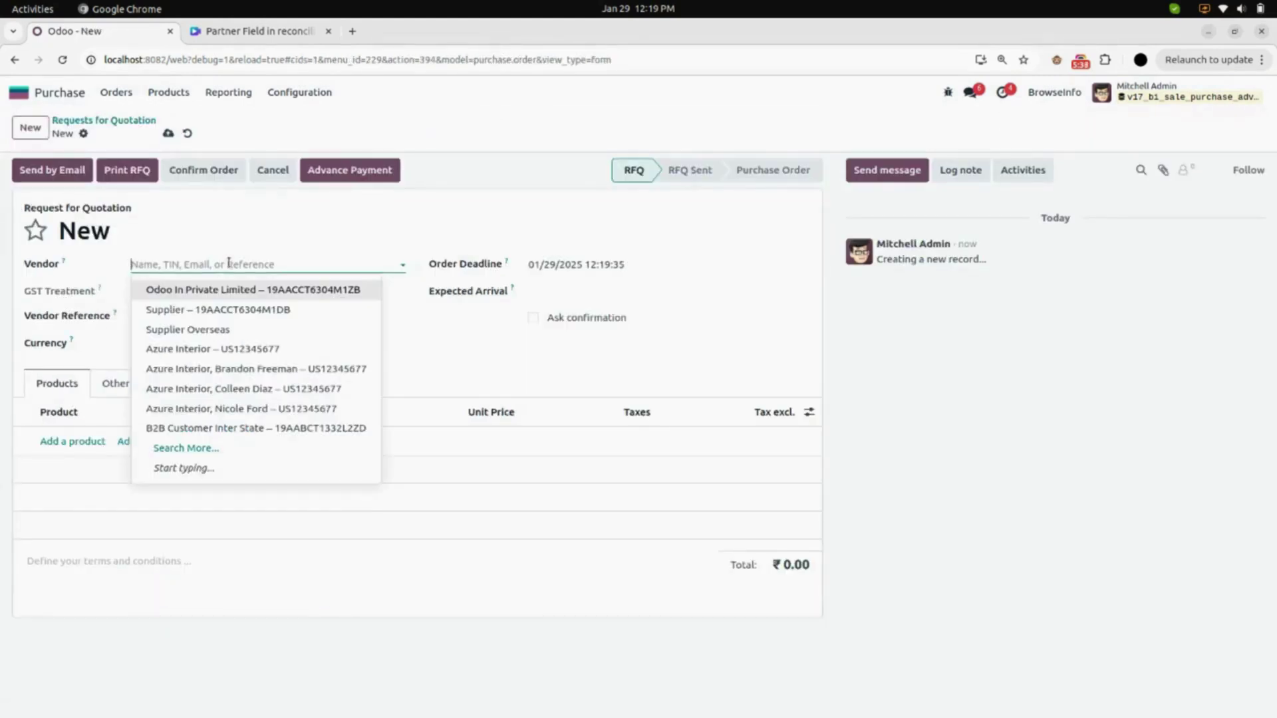
pyautogui.click(242, 349)
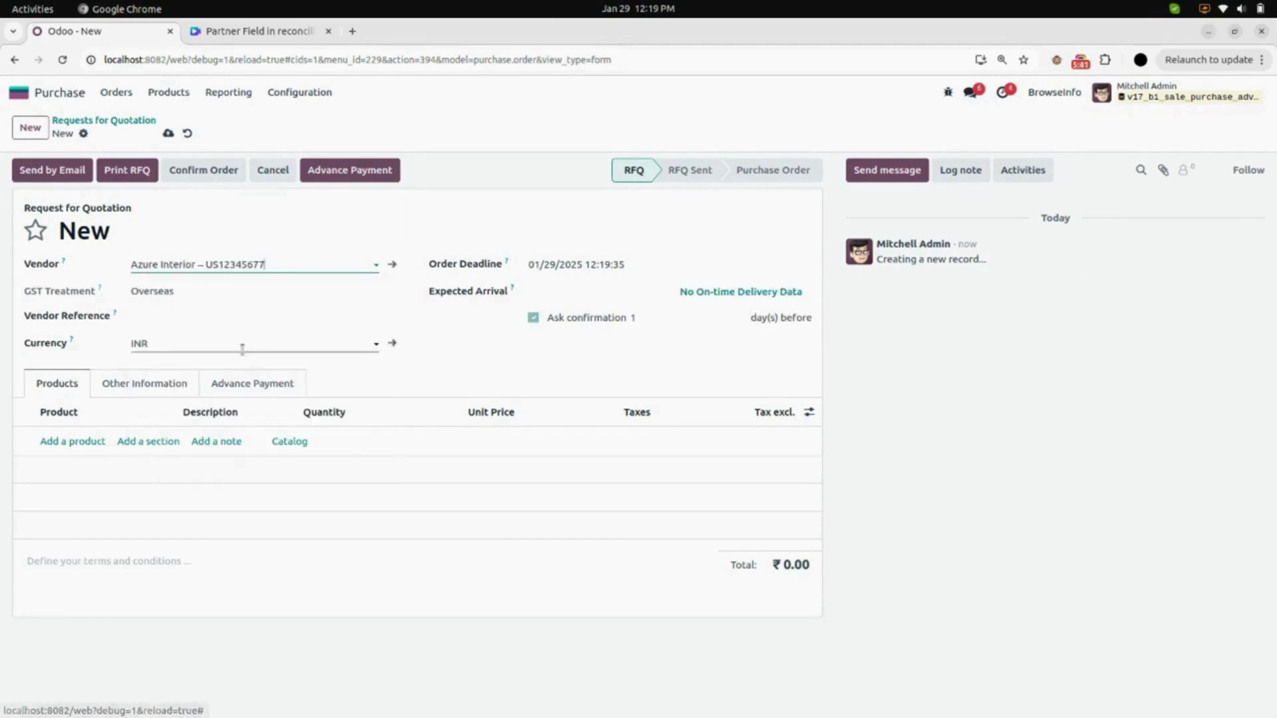
pyautogui.click(74, 441)
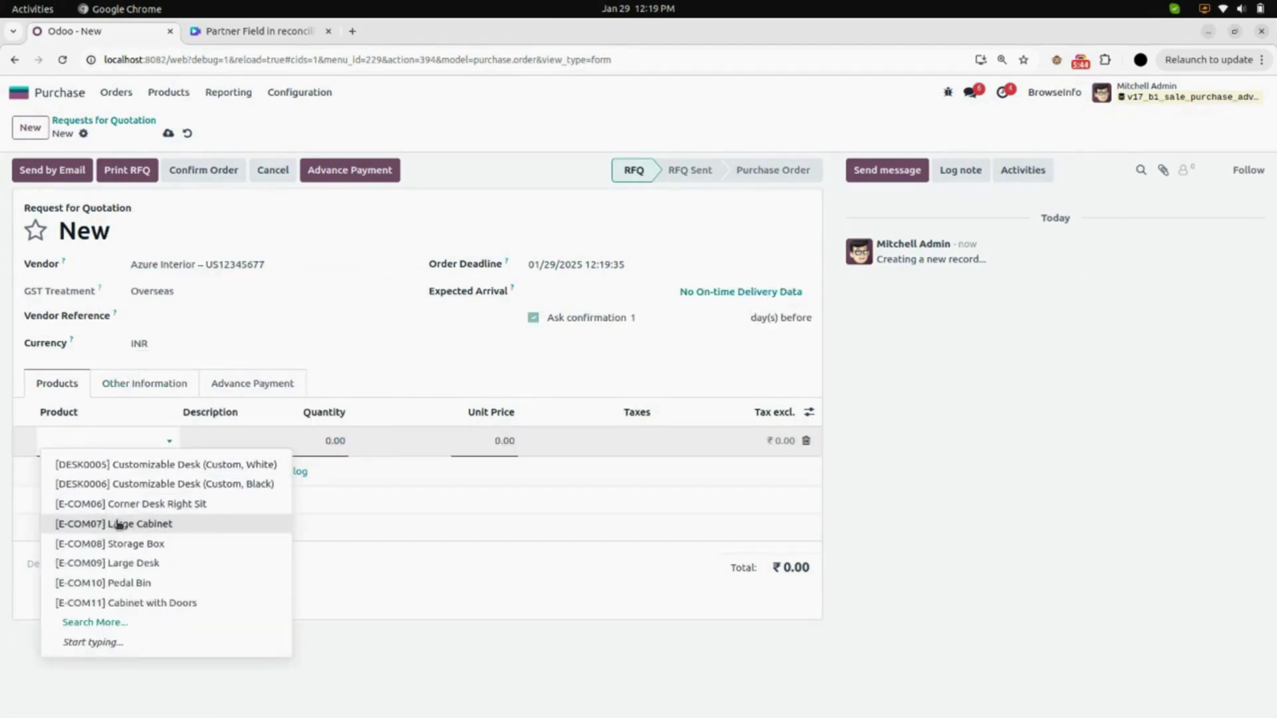
pyautogui.click(115, 523)
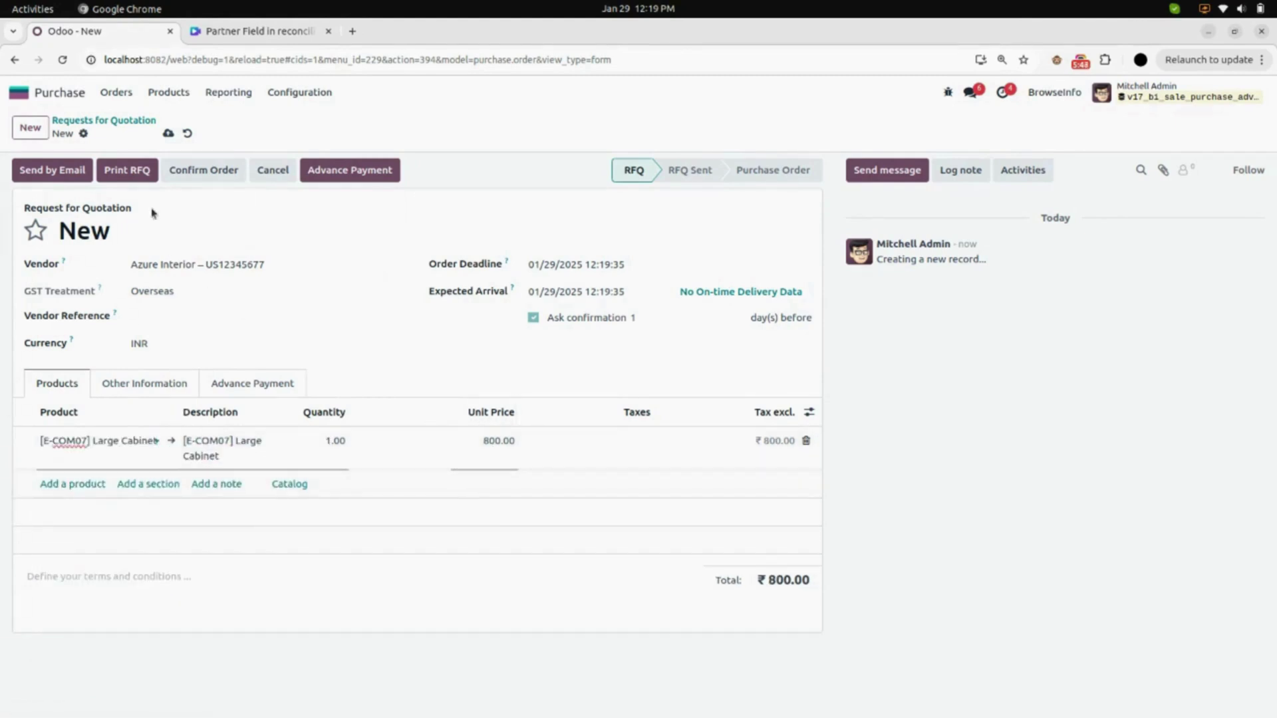
pyautogui.click(168, 133)
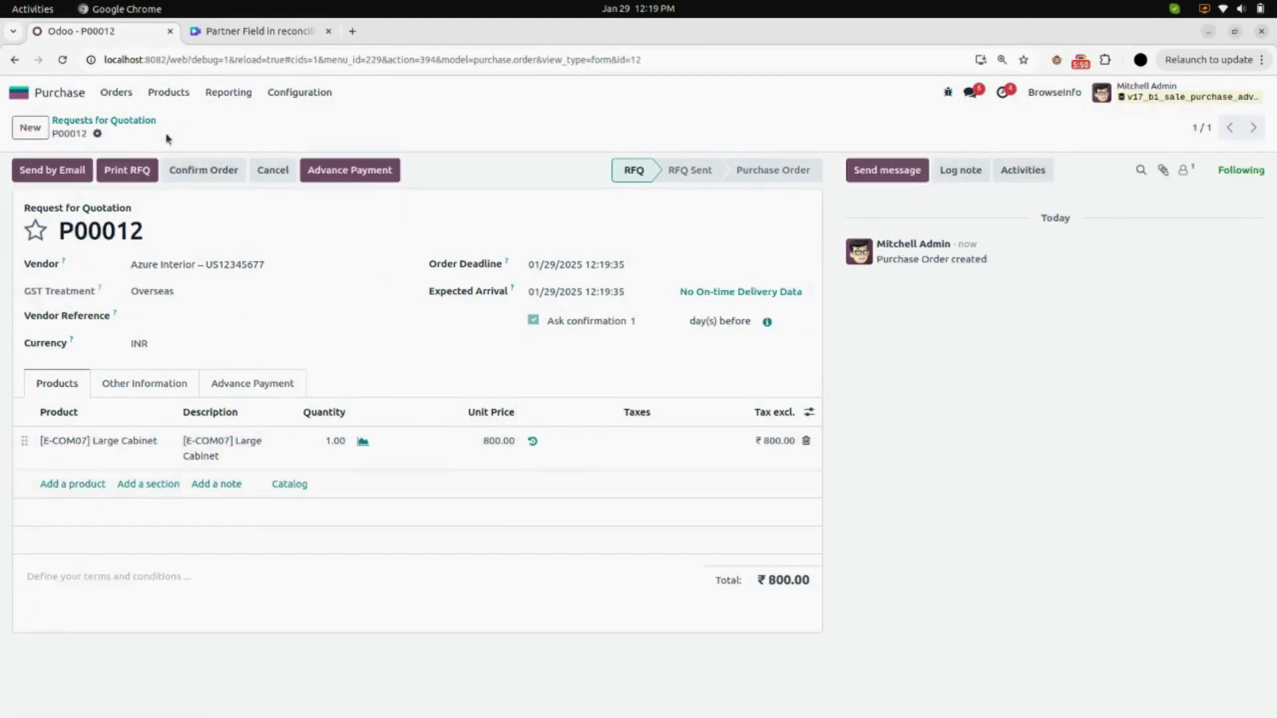
pyautogui.click(198, 172)
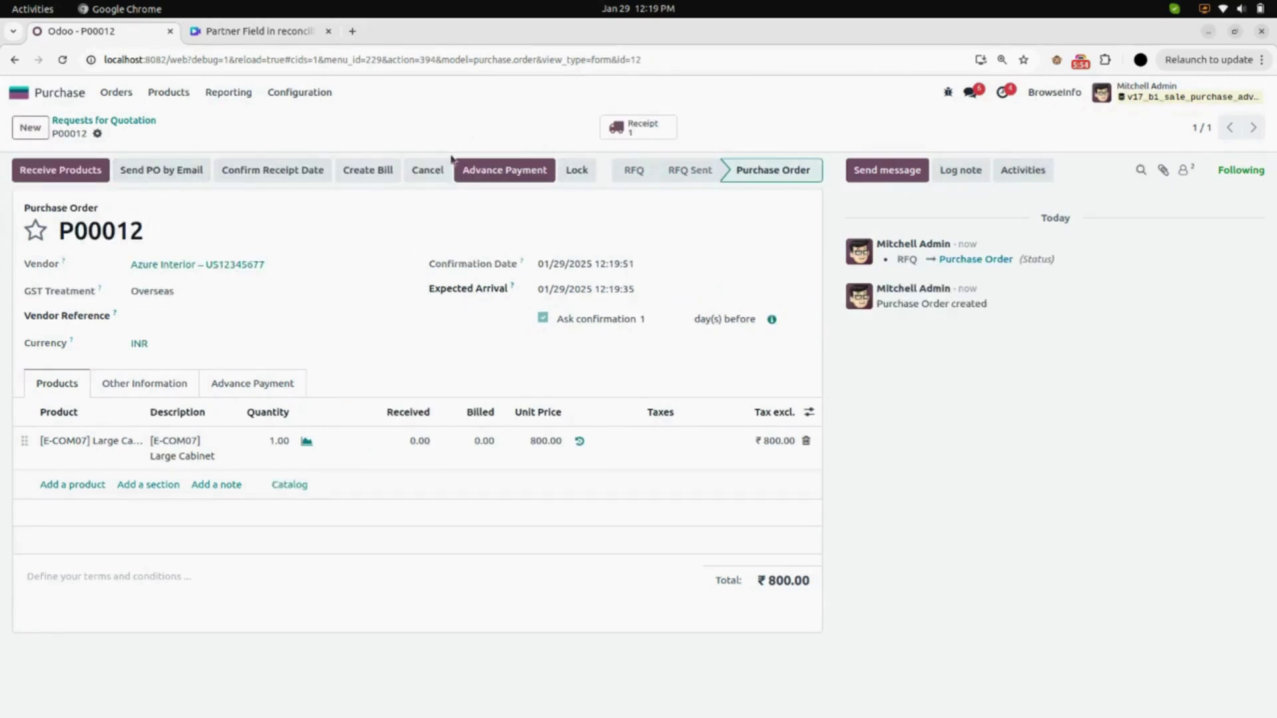
# Pay a 400.00 advance from the Bank journal on P00012 and view posted payment PBNK1/2025/00003.
pyautogui.click(514, 177)
pyautogui.write('400')
pyautogui.click(606, 442)
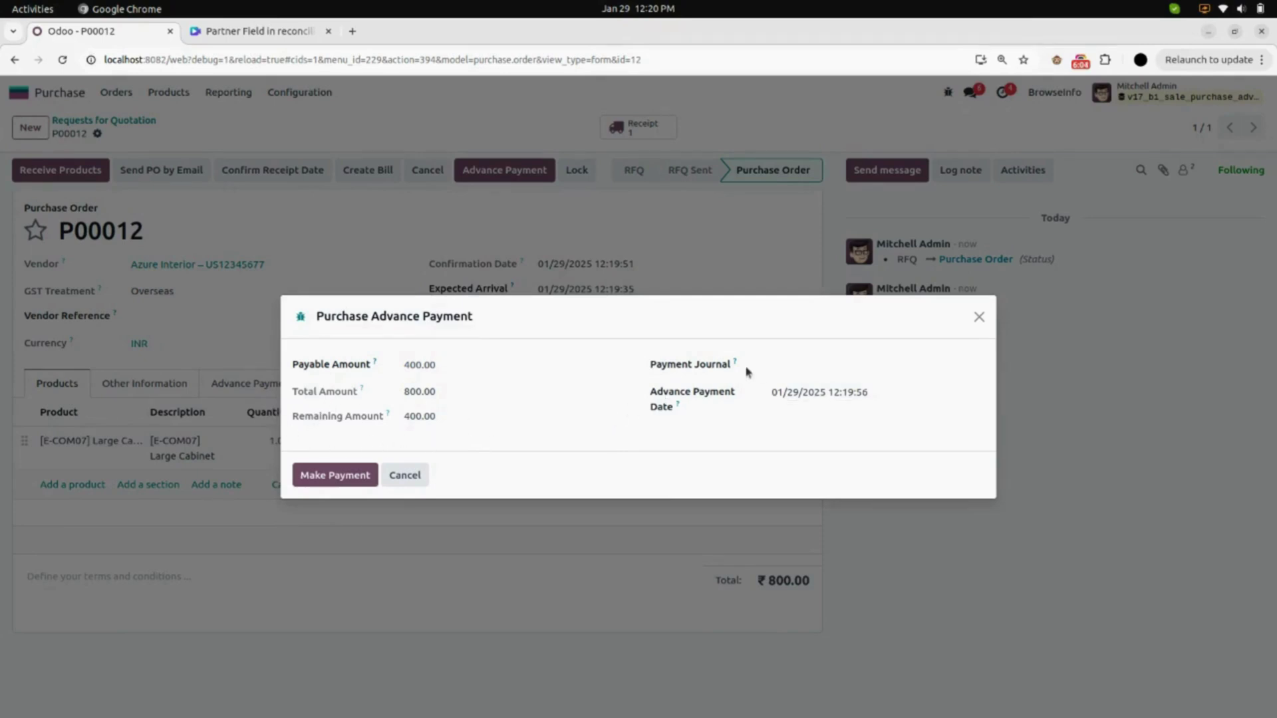
pyautogui.click(795, 365)
pyautogui.click(794, 383)
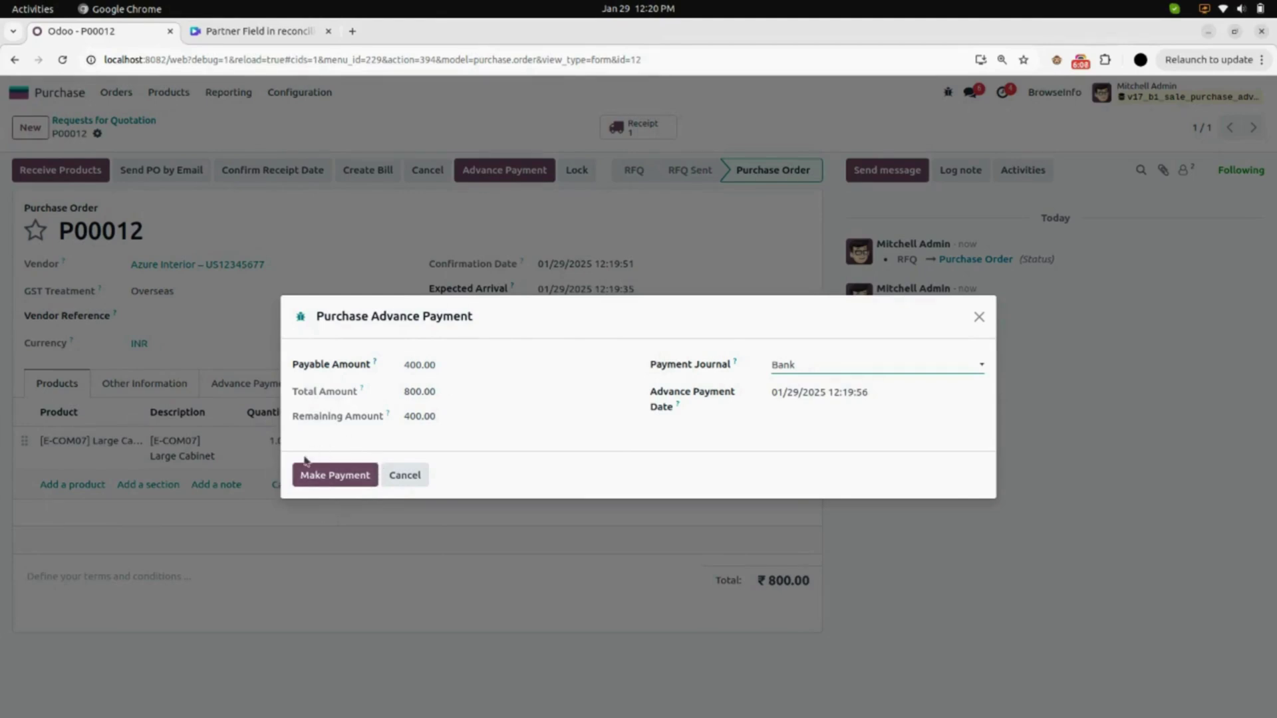
pyautogui.click(349, 478)
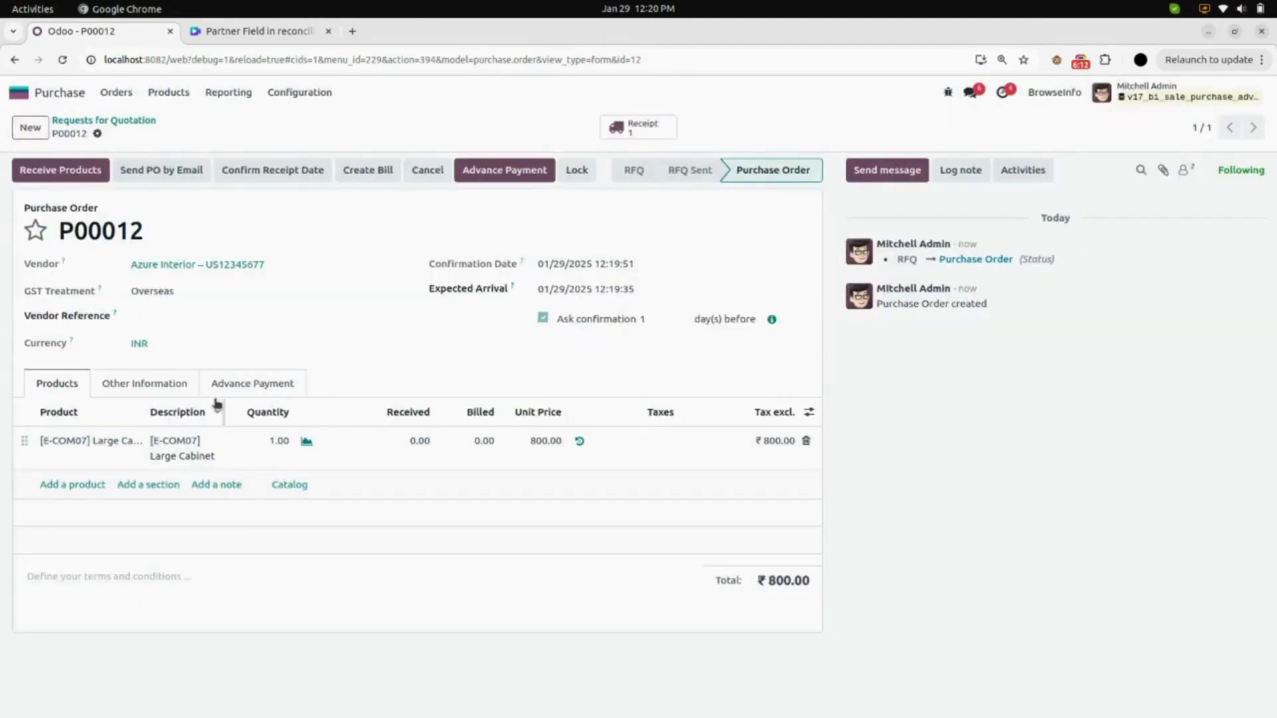
pyautogui.click(259, 386)
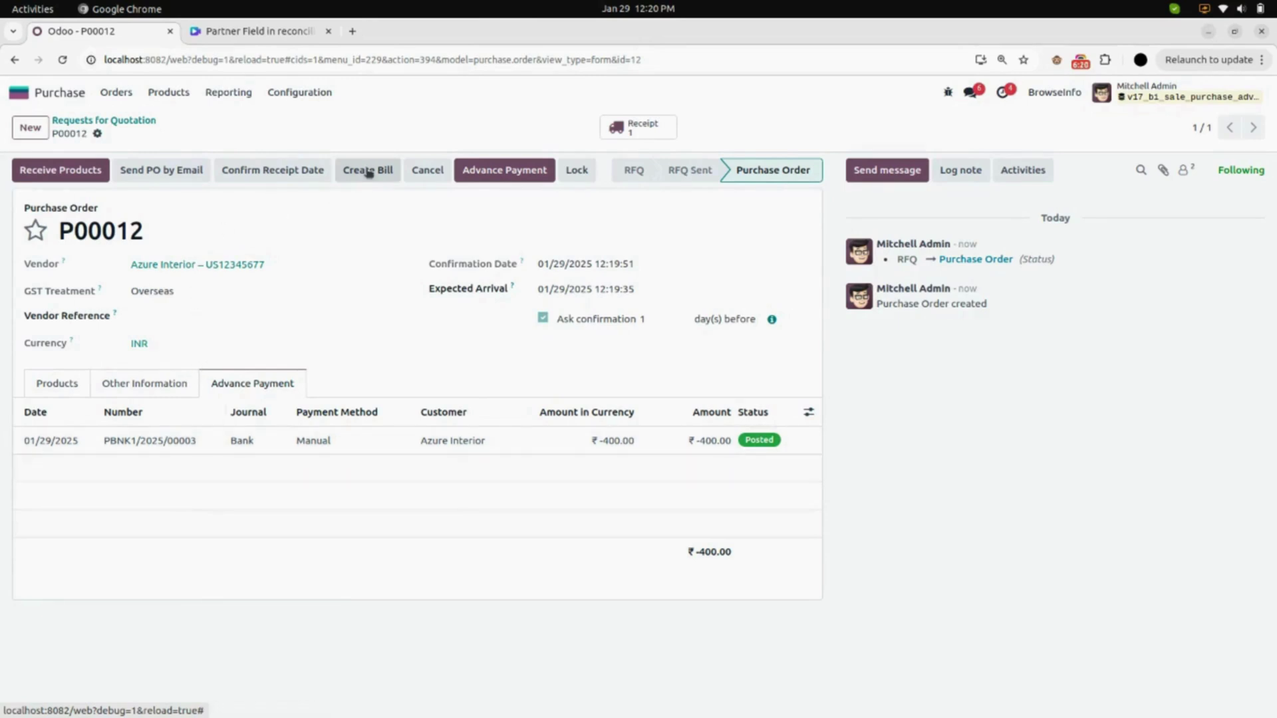
# Validate receipt WH/IN/00007 for the Large Cabinet, then create a draft vendor bill from P00012.
pyautogui.click(616, 127)
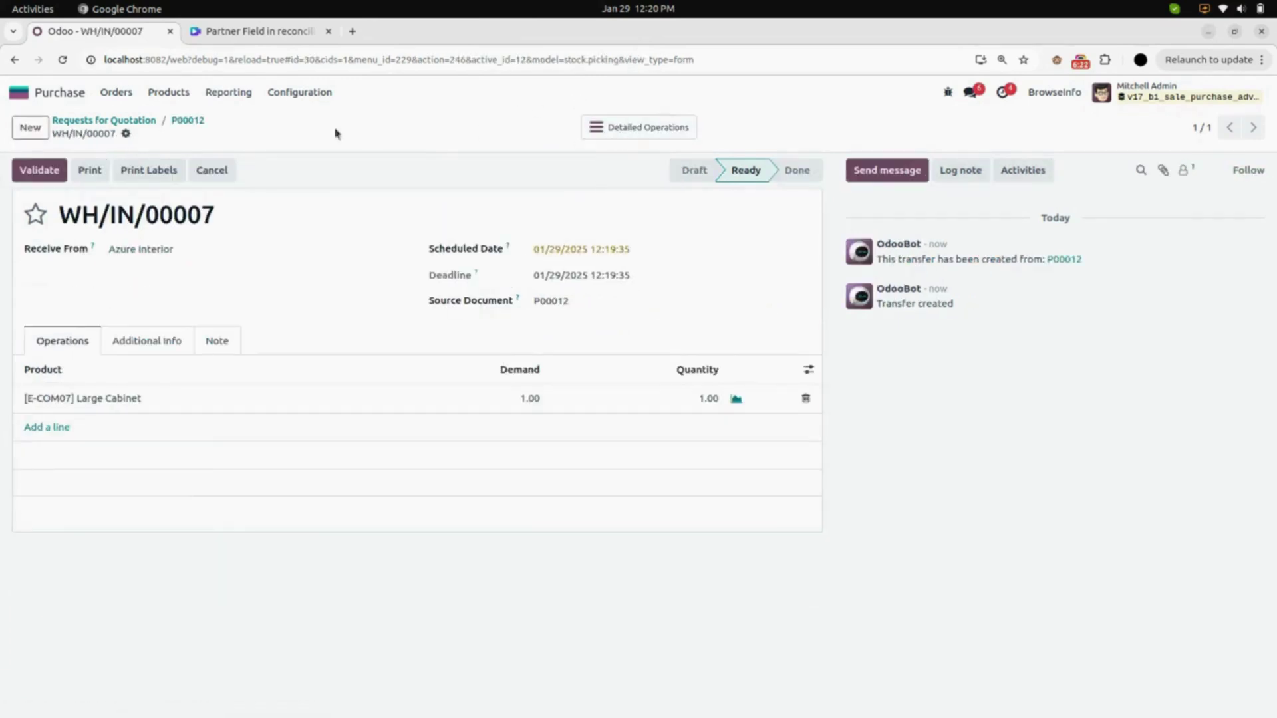
pyautogui.click(37, 170)
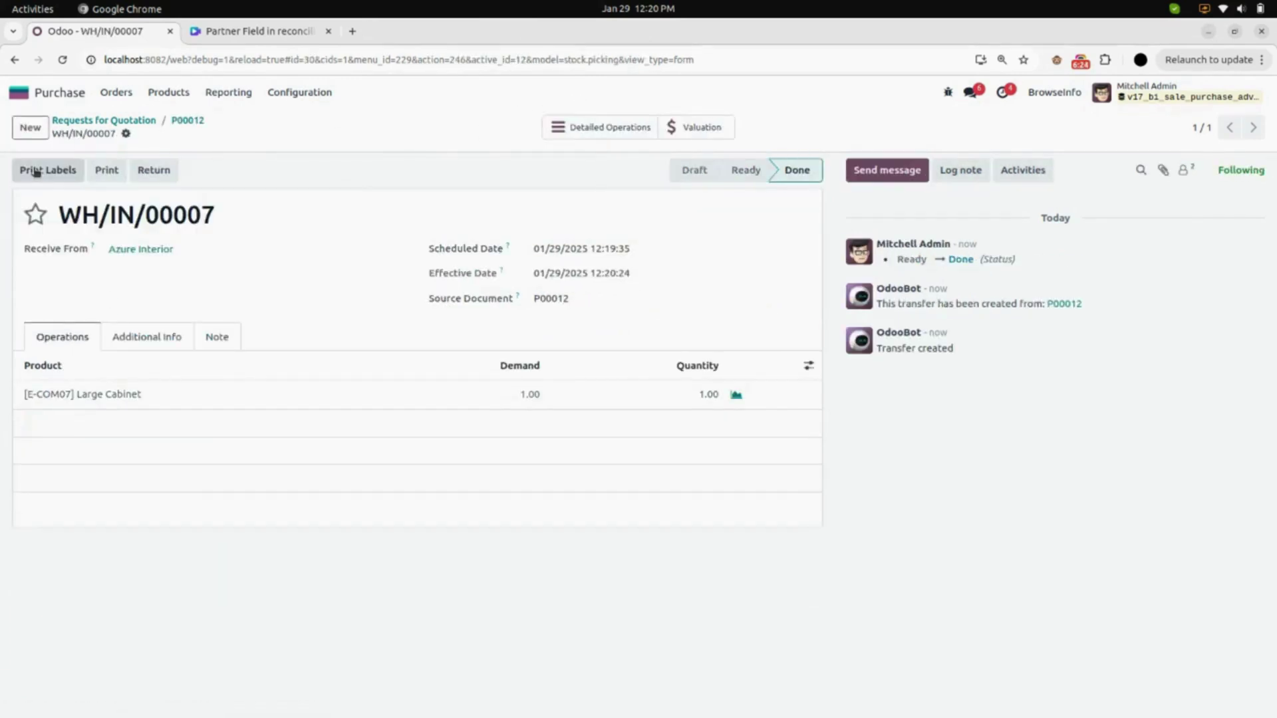
pyautogui.click(187, 121)
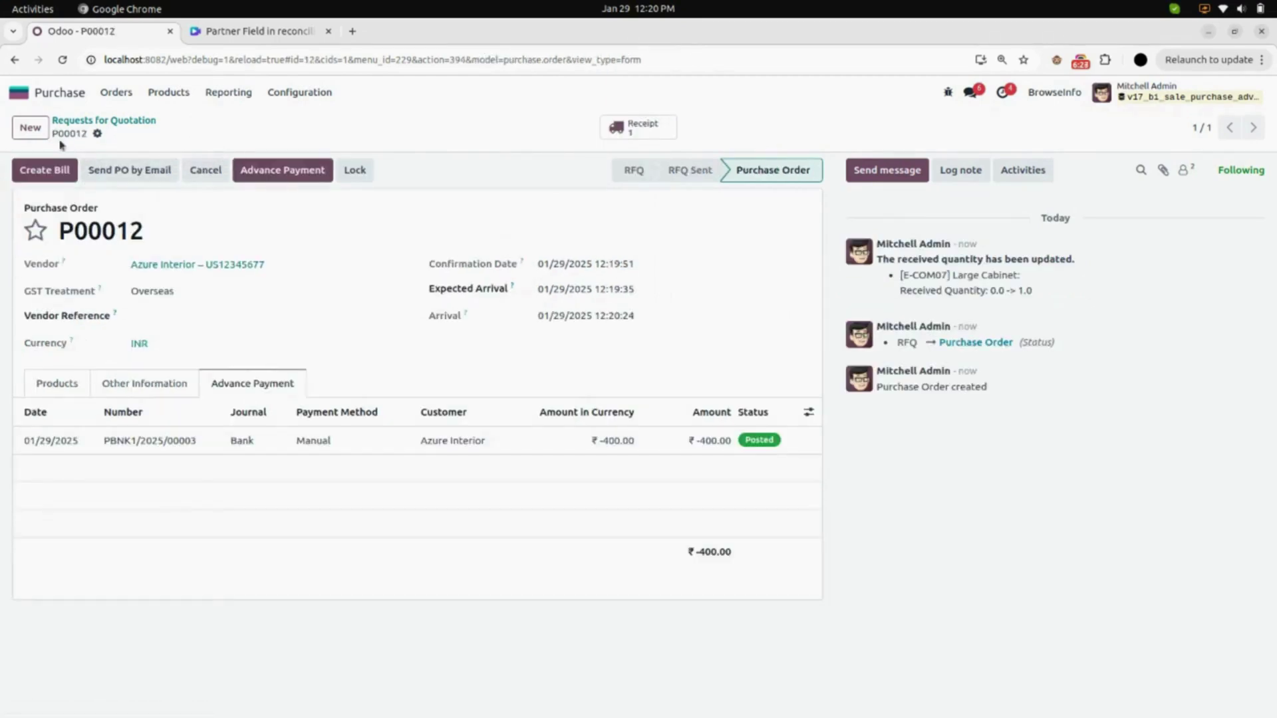
pyautogui.click(52, 176)
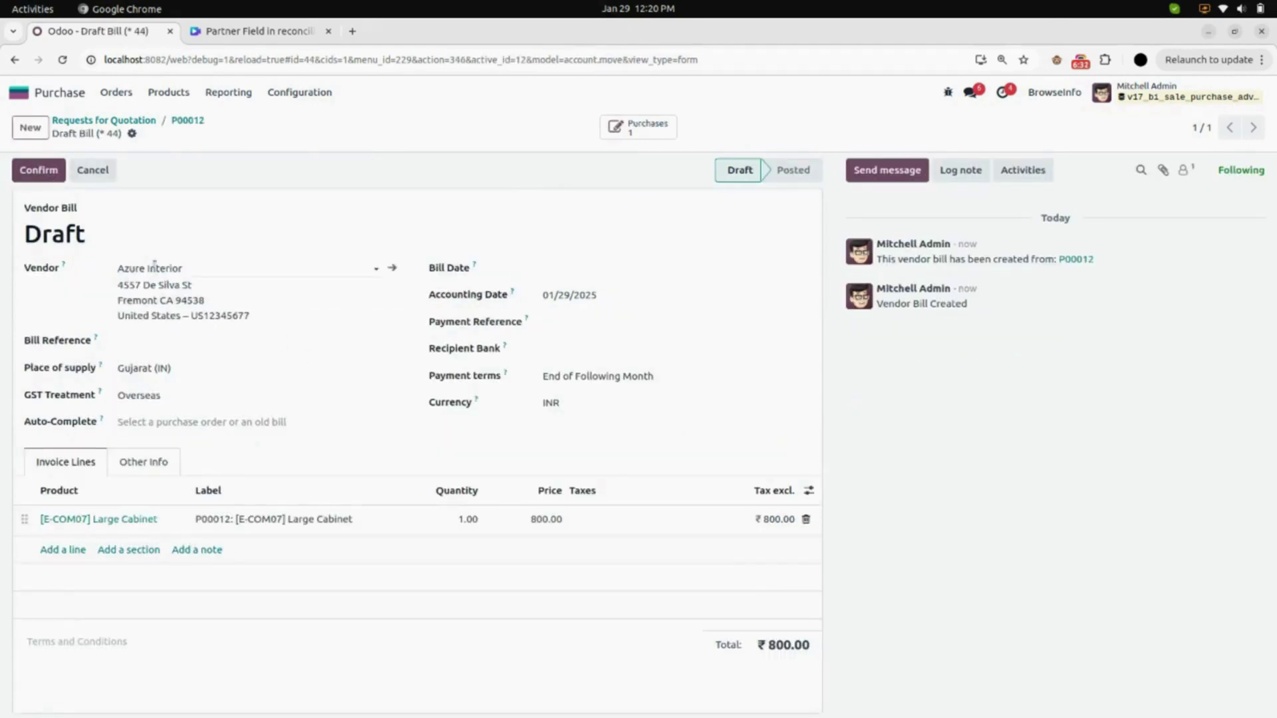
# Set the bill date to 01/29/2025 and confirm the vendor bill as BILL/2025/01/0007.
pyautogui.click(38, 172)
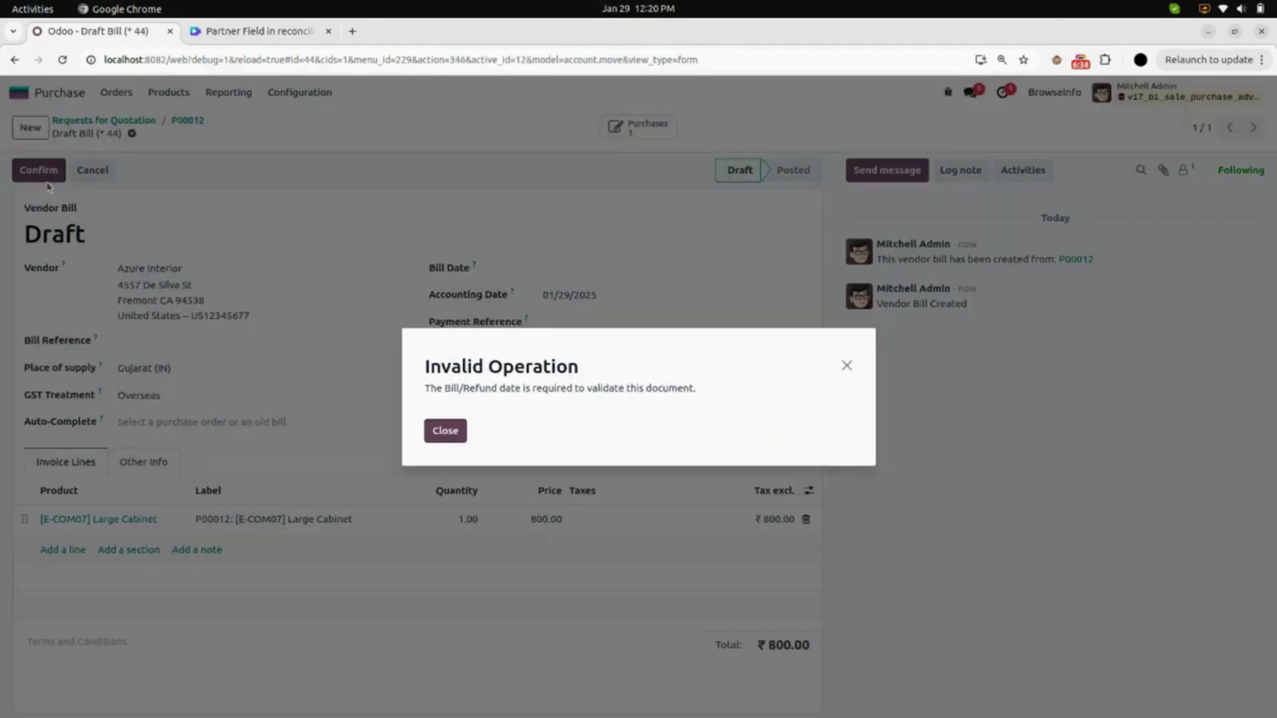
pyautogui.click(445, 431)
pyautogui.click(632, 273)
pyautogui.click(695, 529)
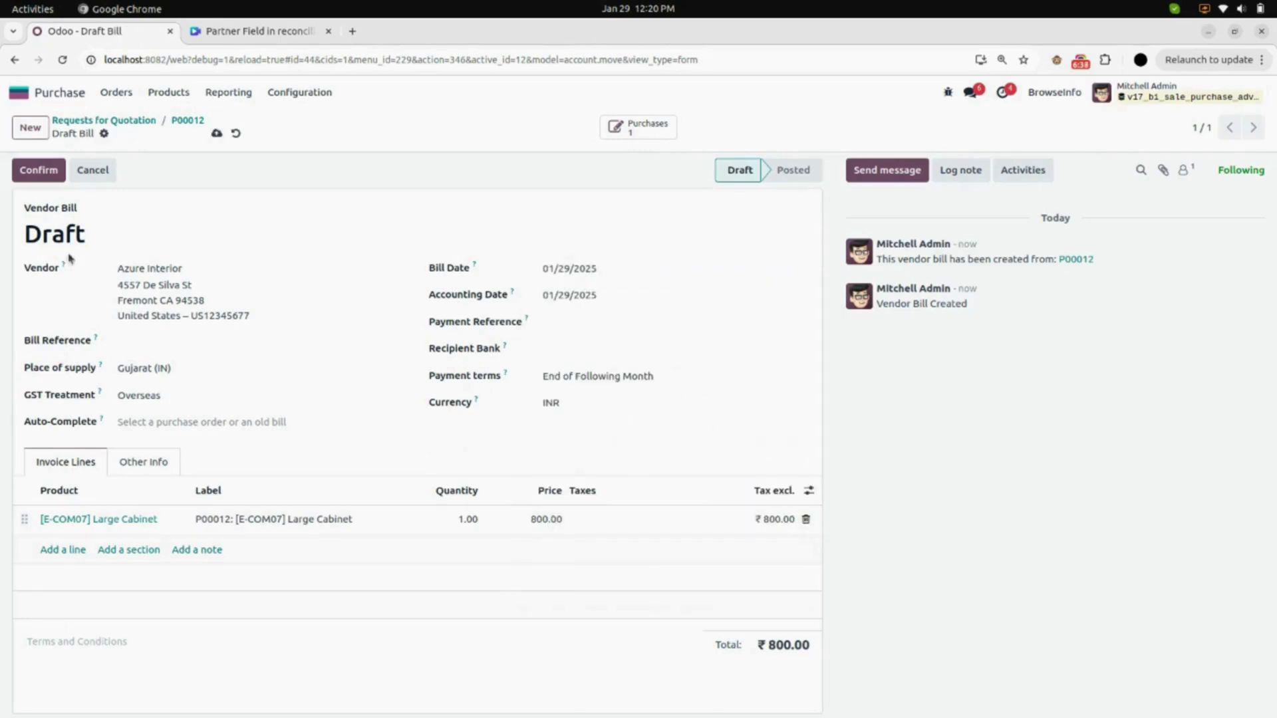
pyautogui.click(30, 174)
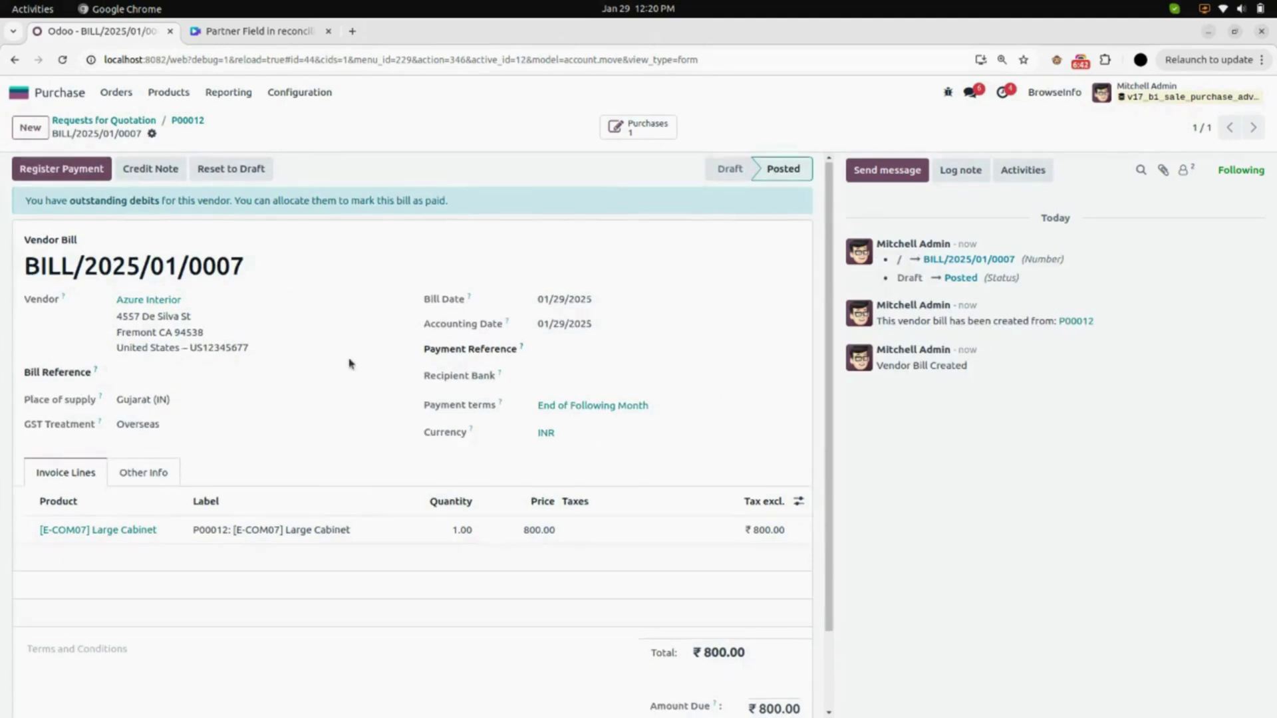
pyautogui.scroll(-2, 425, 412)
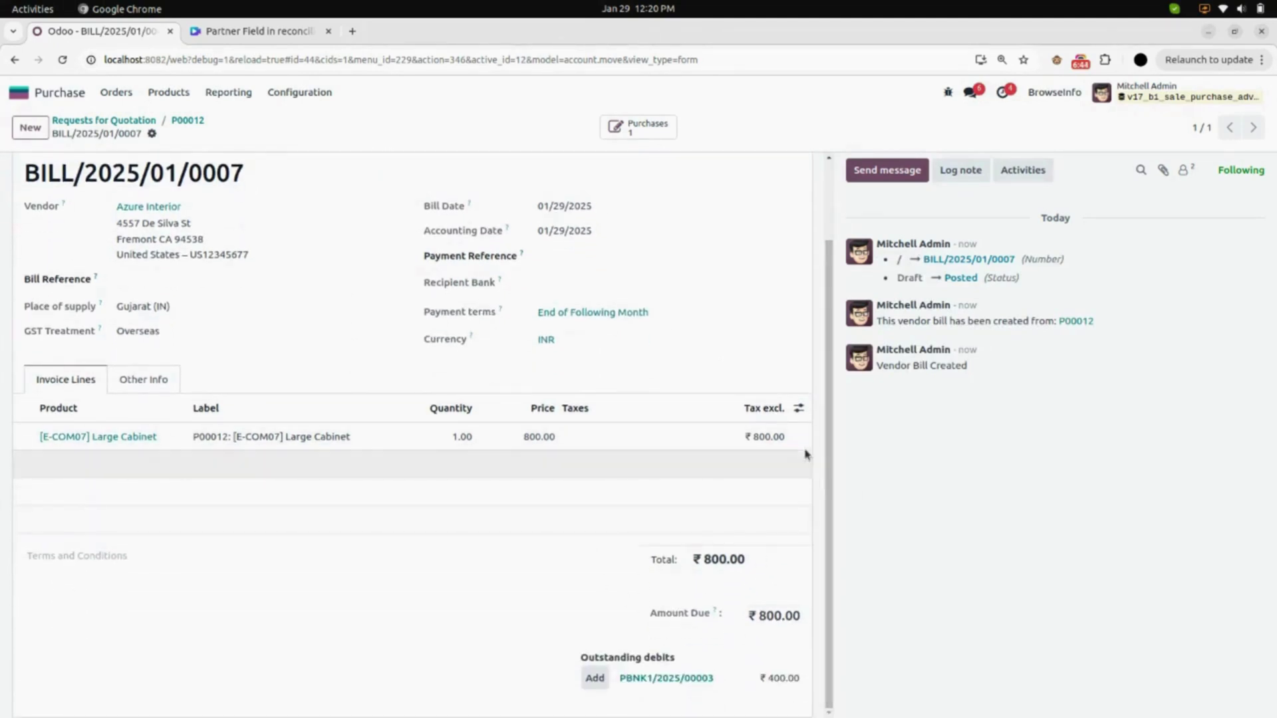
# Apply outstanding advance PBNK1/2025/00003 to BILL/2025/01/0007, leaving 400.00 due, and review the payment.
pyautogui.click(594, 679)
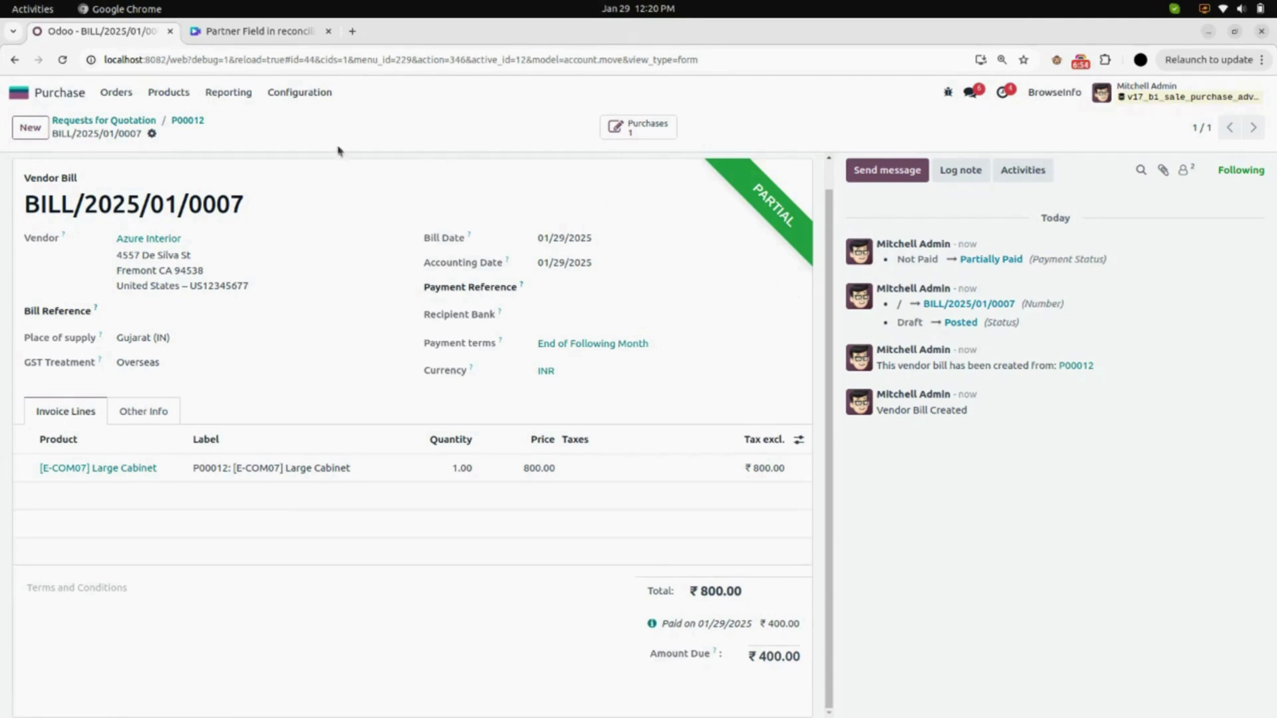
pyautogui.click(651, 624)
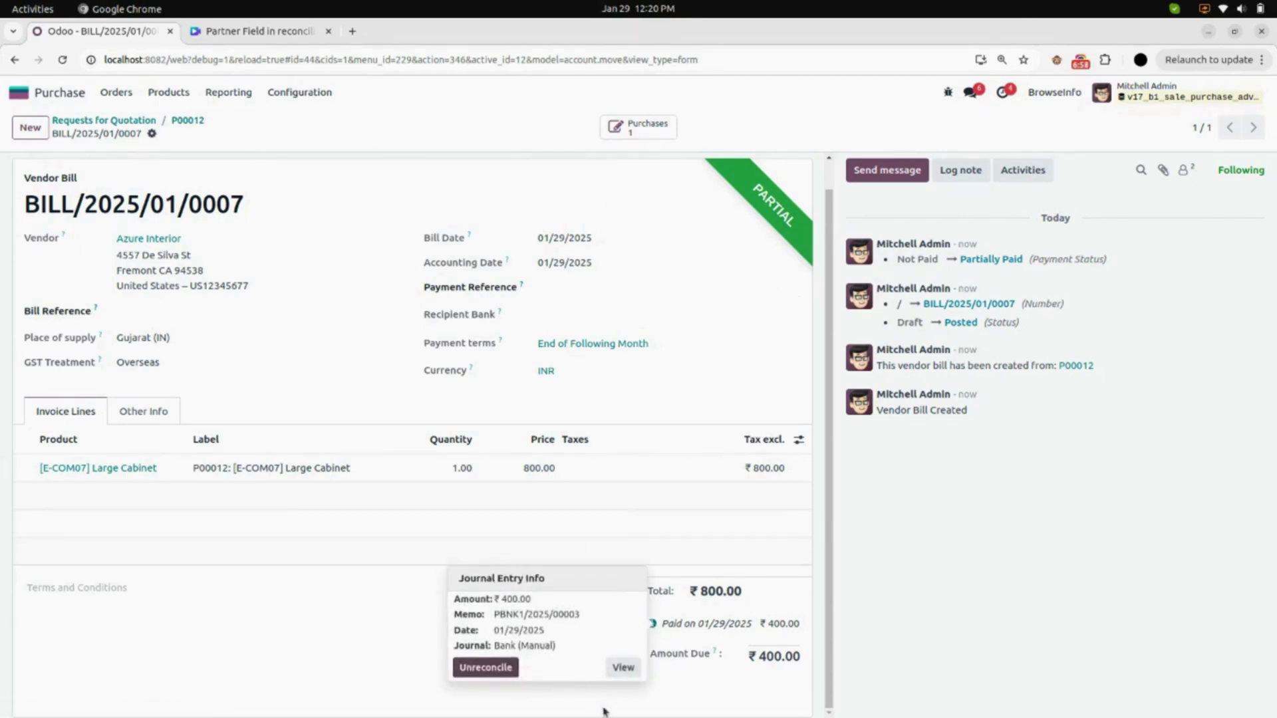
pyautogui.click(622, 668)
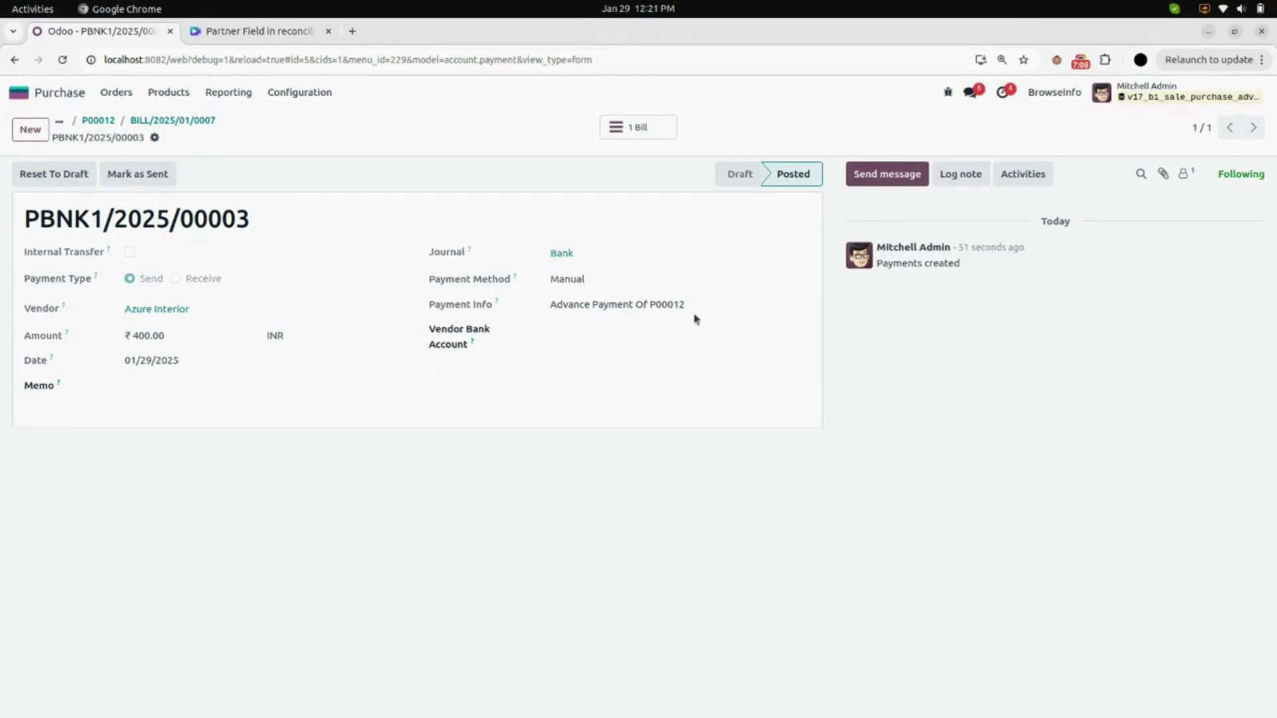
pyautogui.click(186, 121)
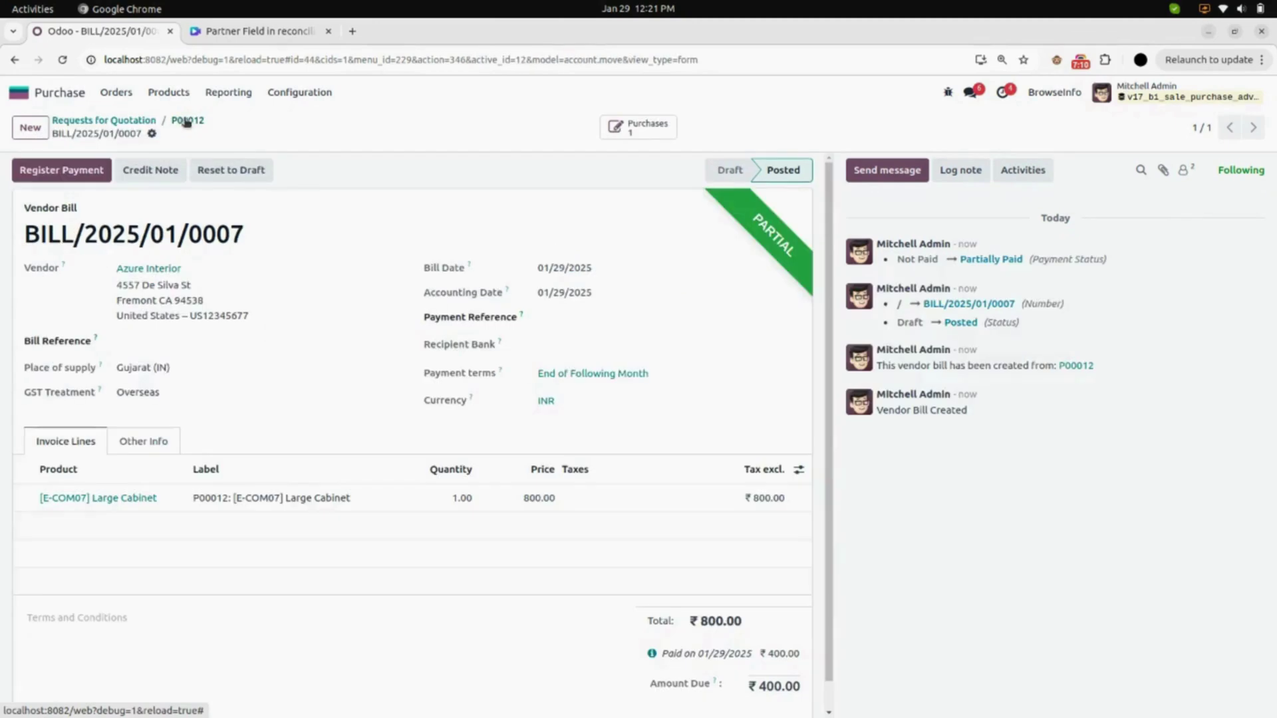
# Enable and save Auto Reconcile Advance Payment in Purchase settings, then show Requests for Quotation.
pyautogui.click(133, 121)
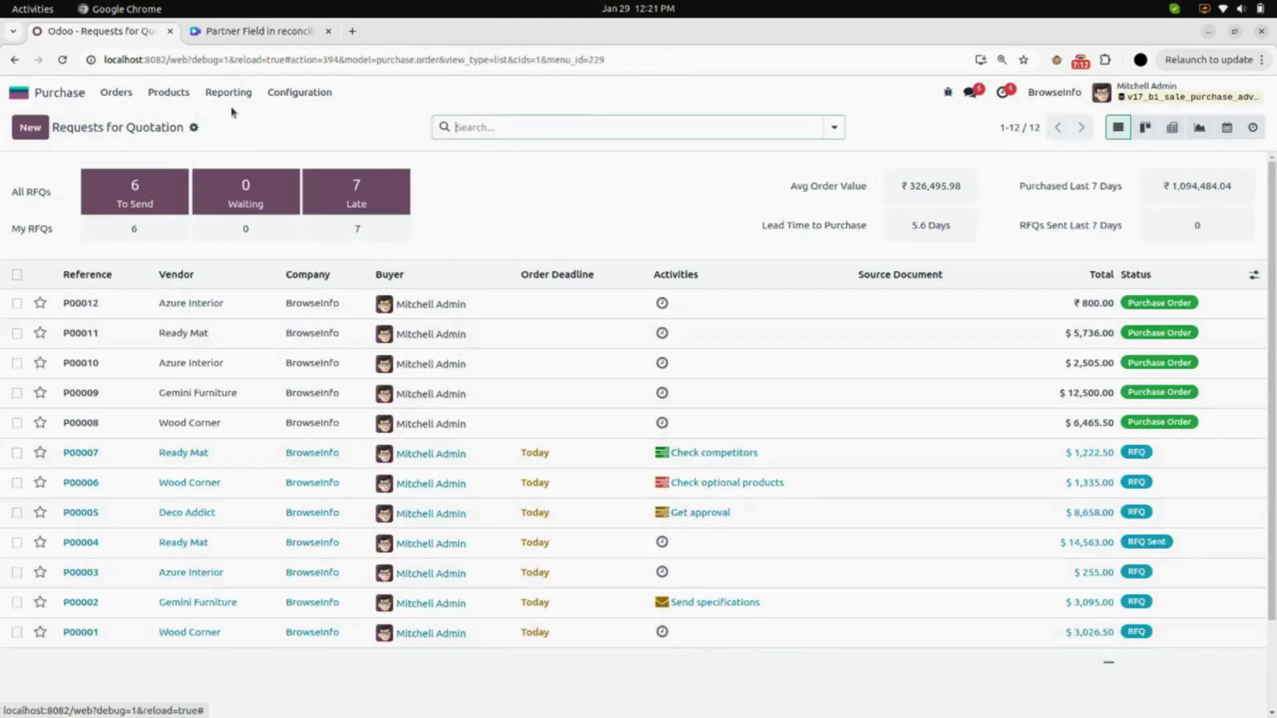
pyautogui.click(298, 92)
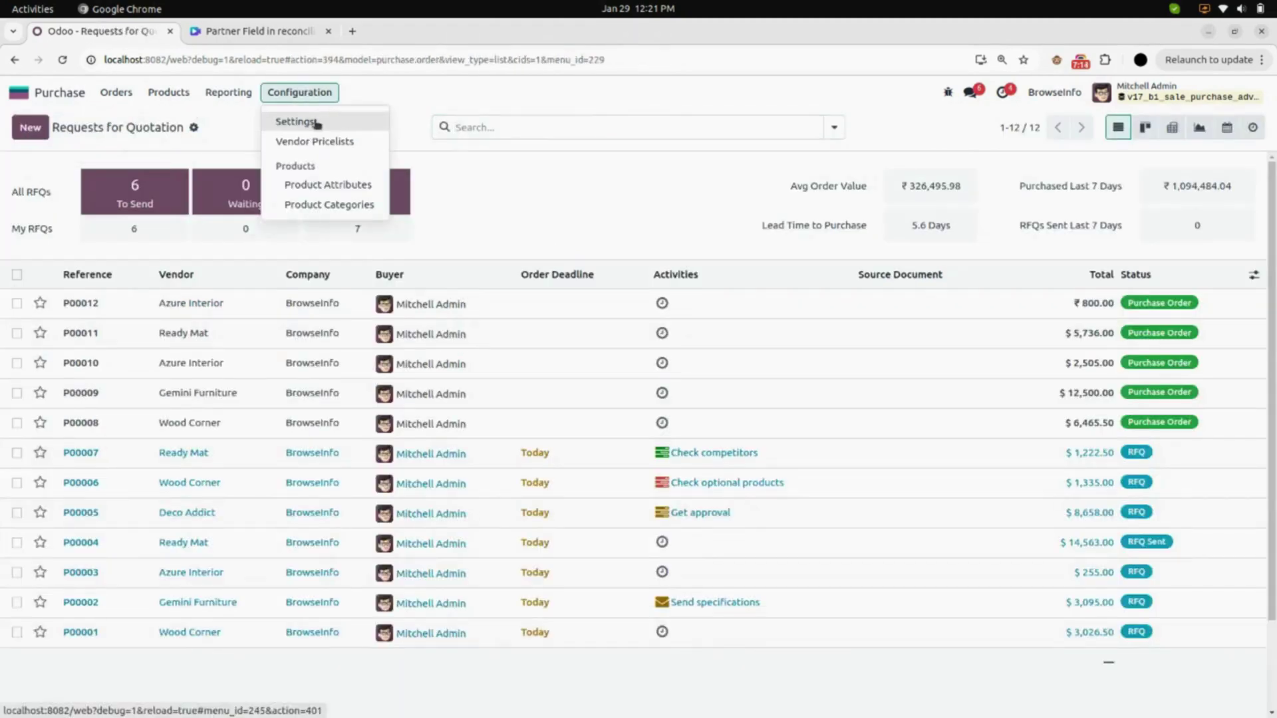
pyautogui.click(302, 122)
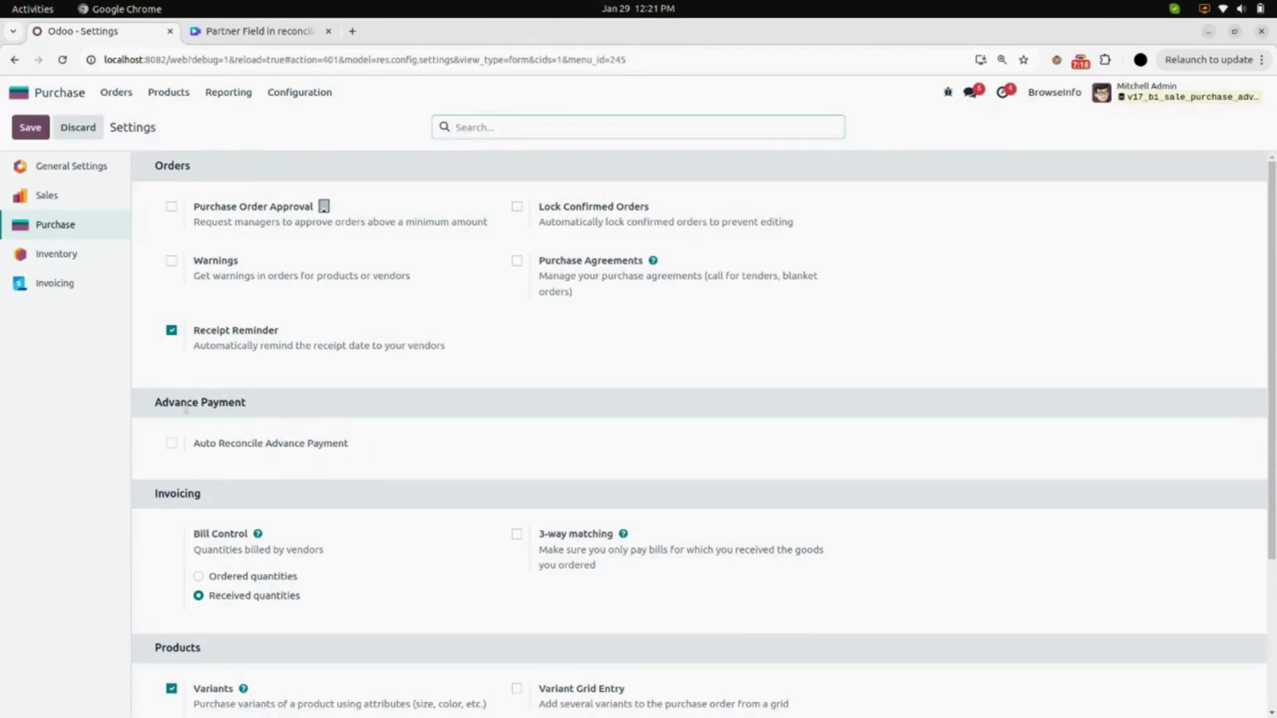
pyautogui.click(171, 444)
pyautogui.click(33, 130)
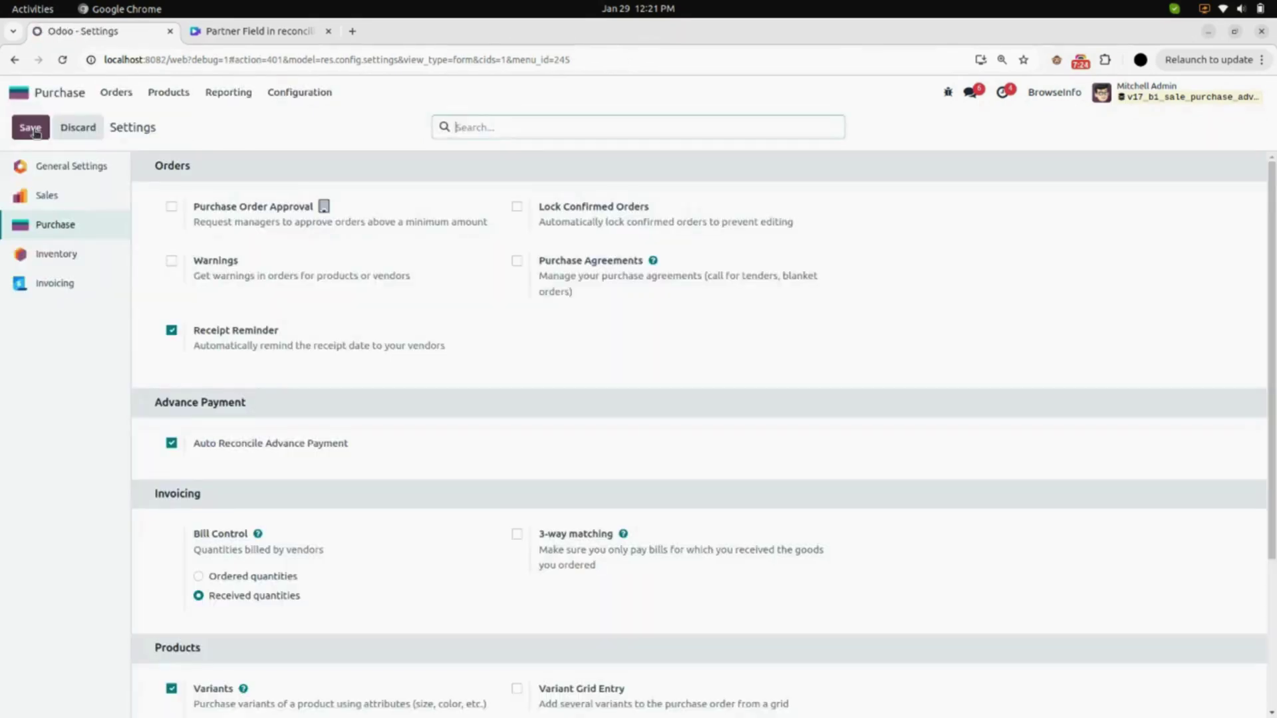
pyautogui.click(132, 98)
pyautogui.click(141, 122)
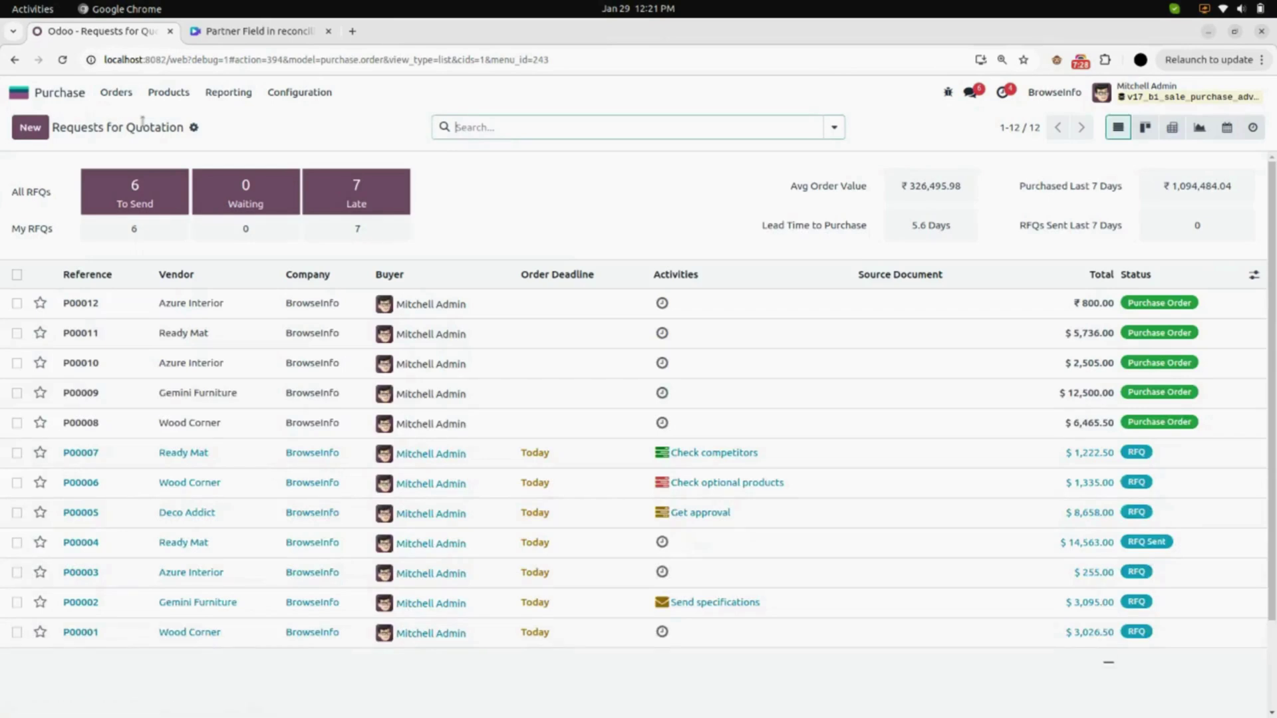
# Create and confirm P00013 from Deco Addict for one [E-COM11] Cabinet with Doors at 1,000.00.
pyautogui.click(33, 127)
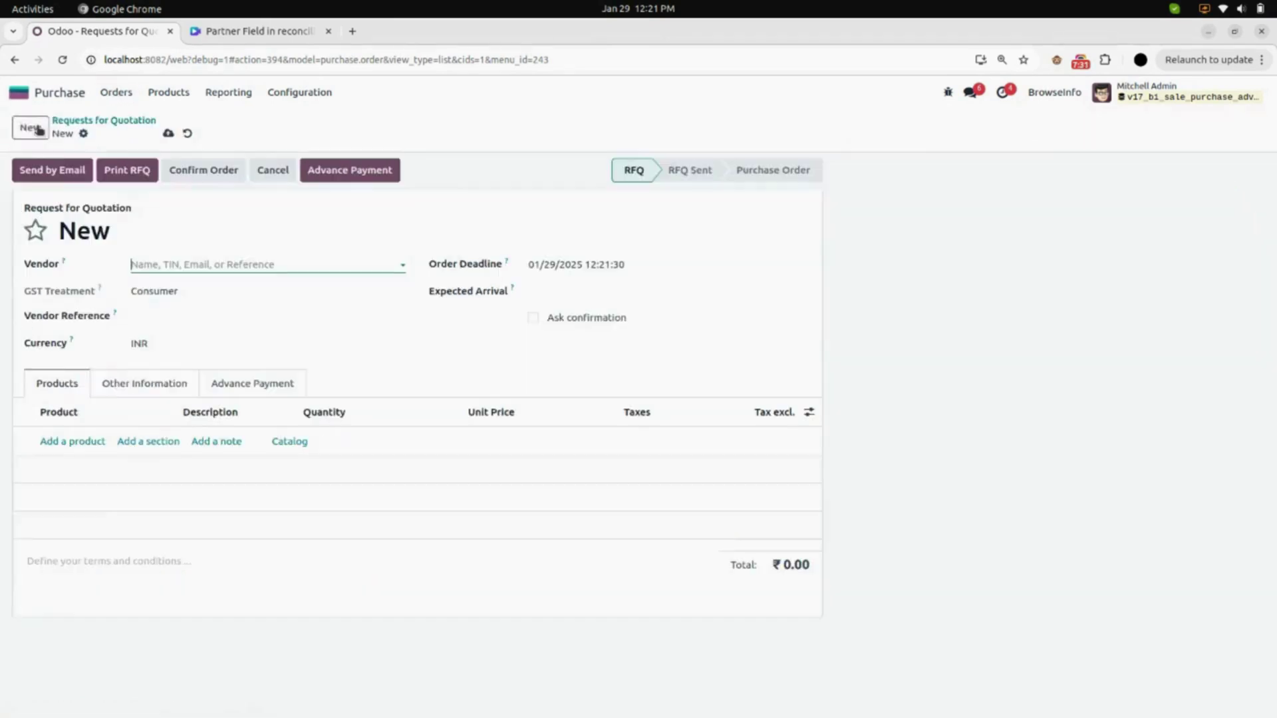
pyautogui.click(229, 264)
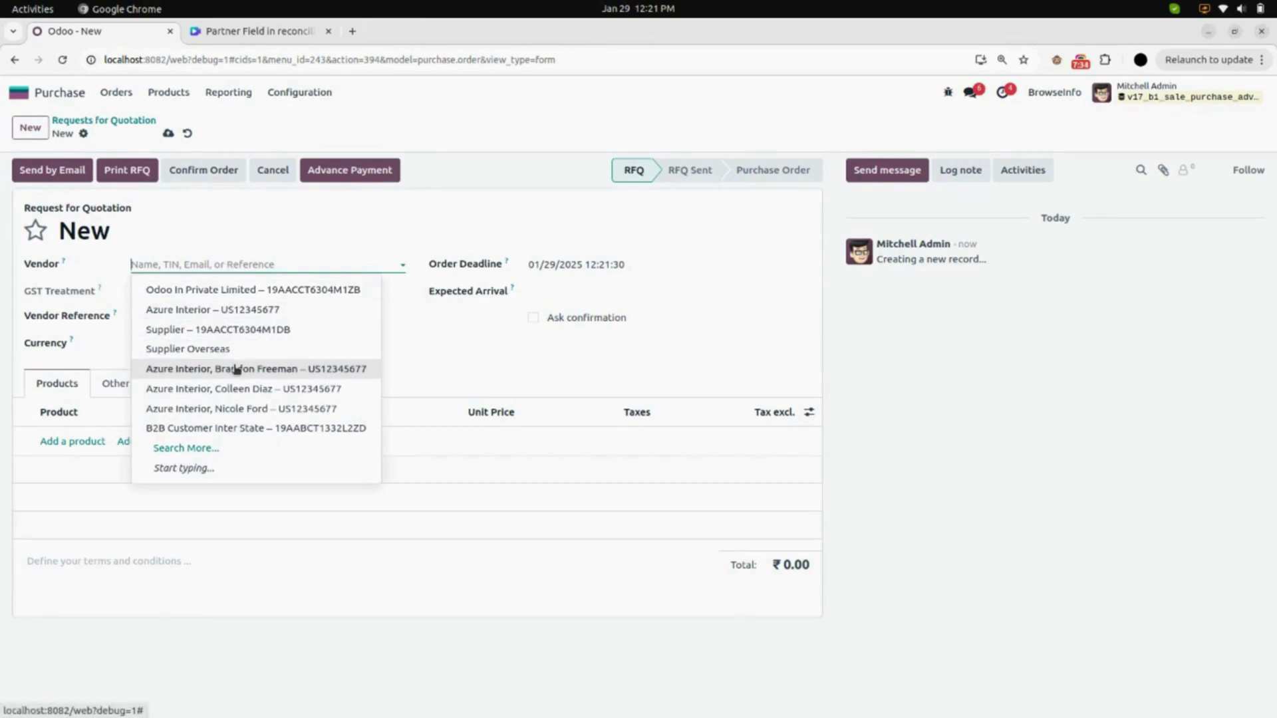
pyautogui.write('deco')
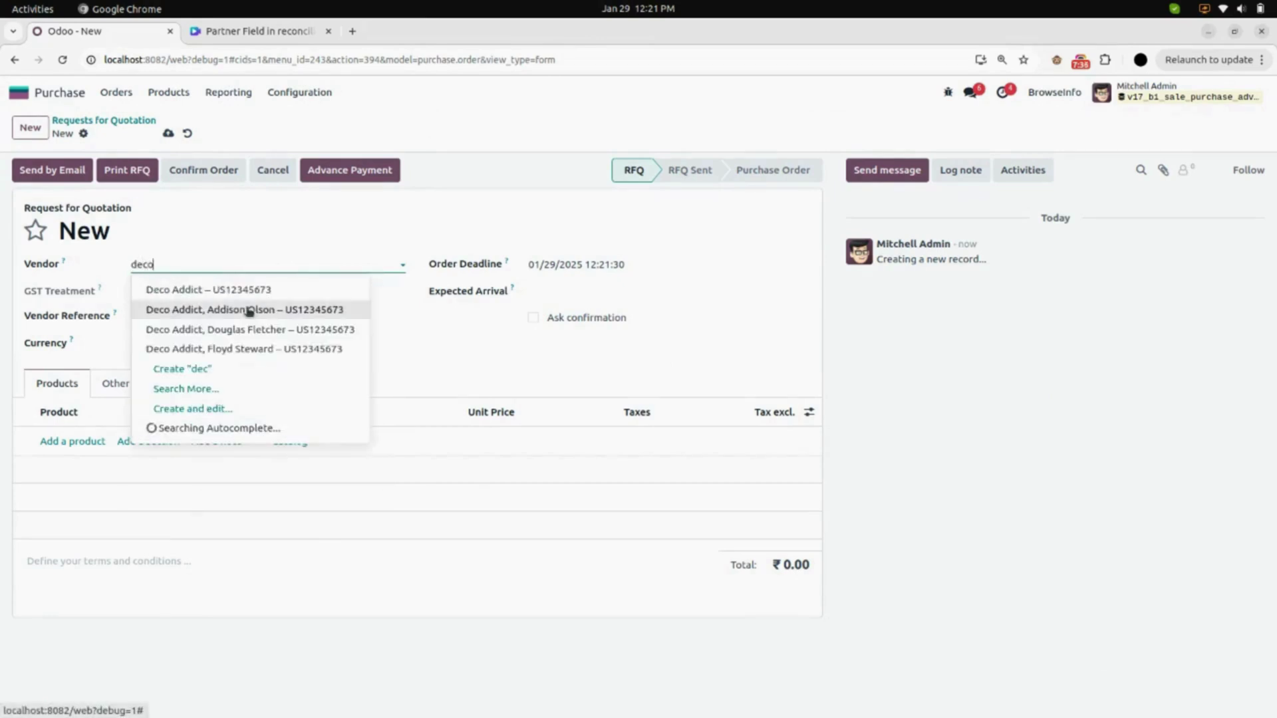
pyautogui.click(260, 289)
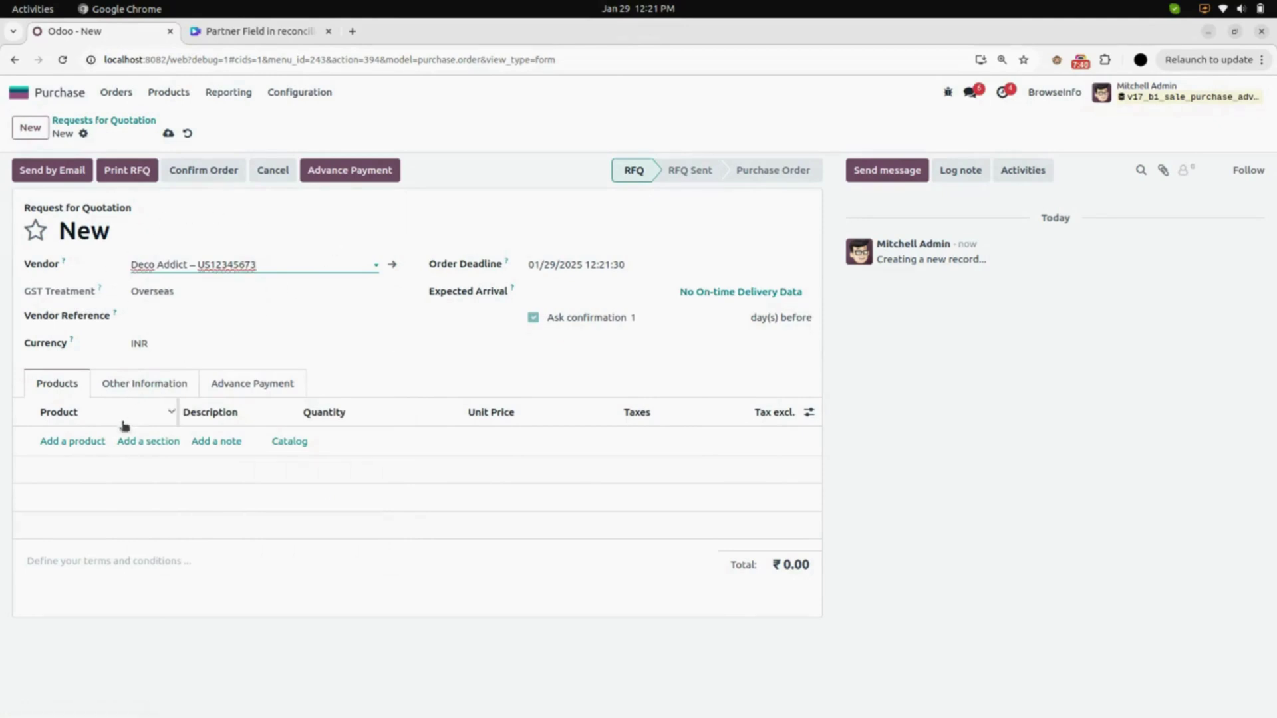
pyautogui.click(96, 443)
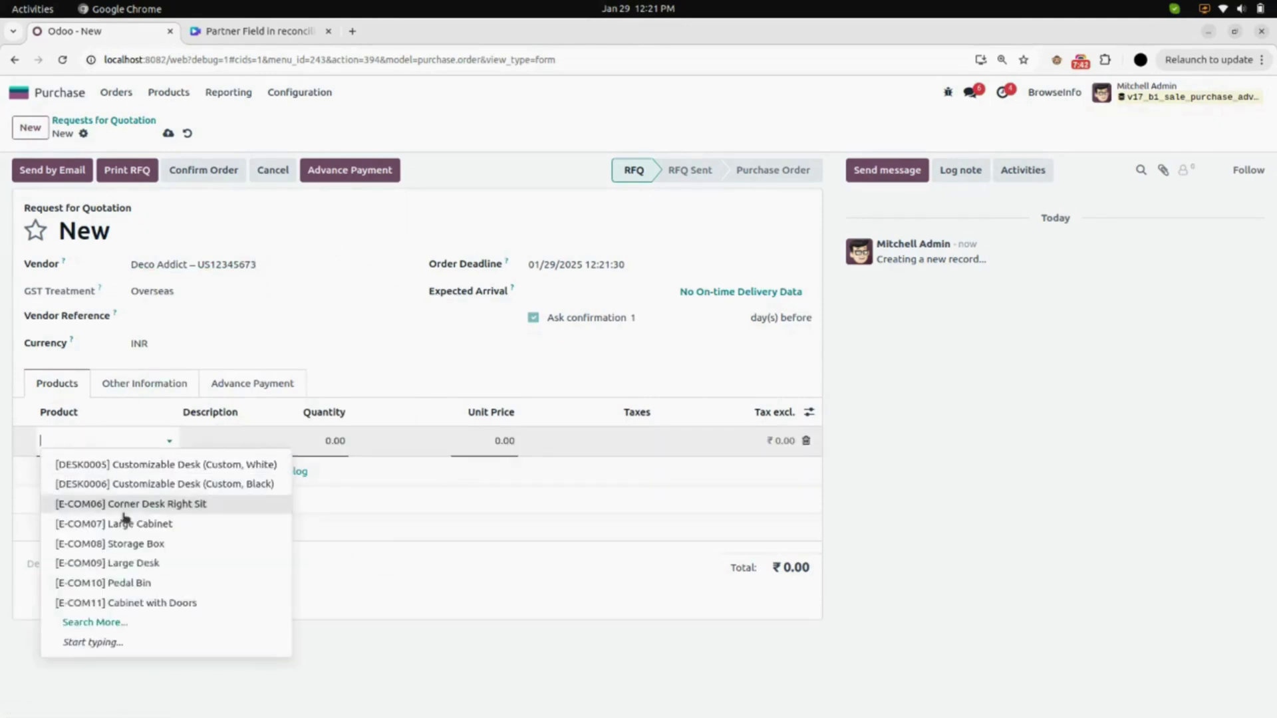
pyautogui.click(149, 603)
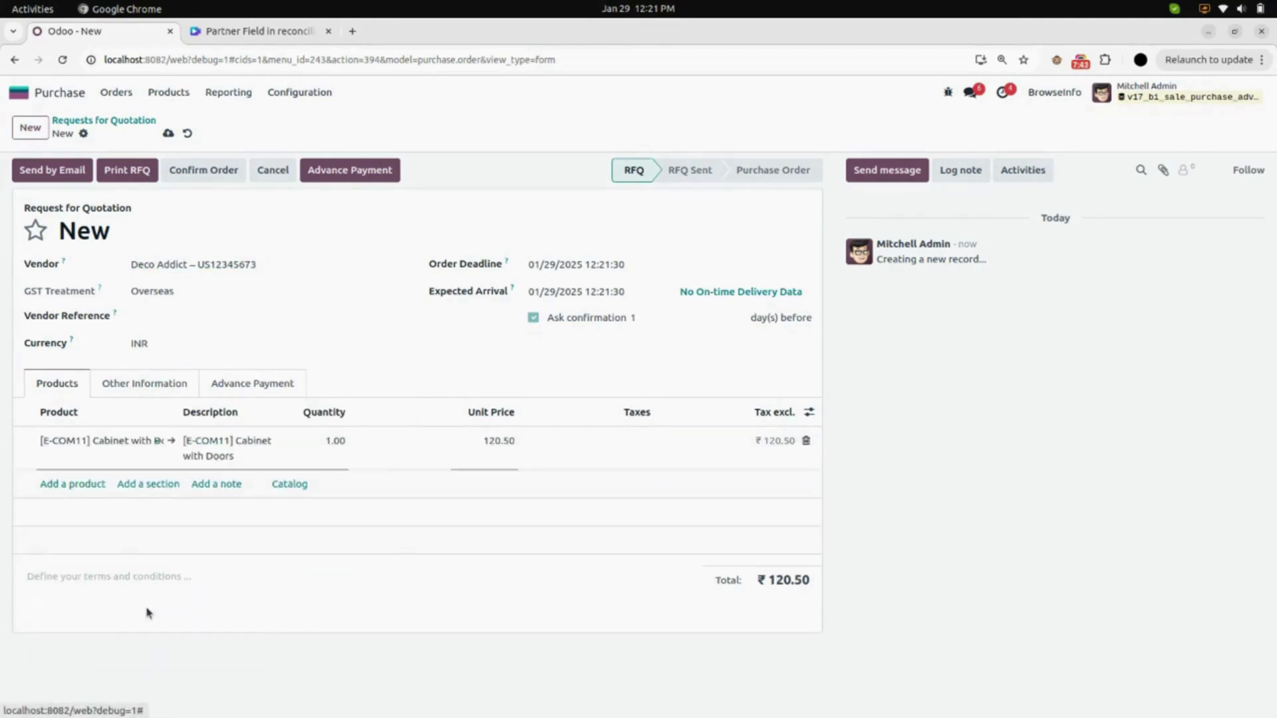
pyautogui.click(477, 454)
pyautogui.write('1,')
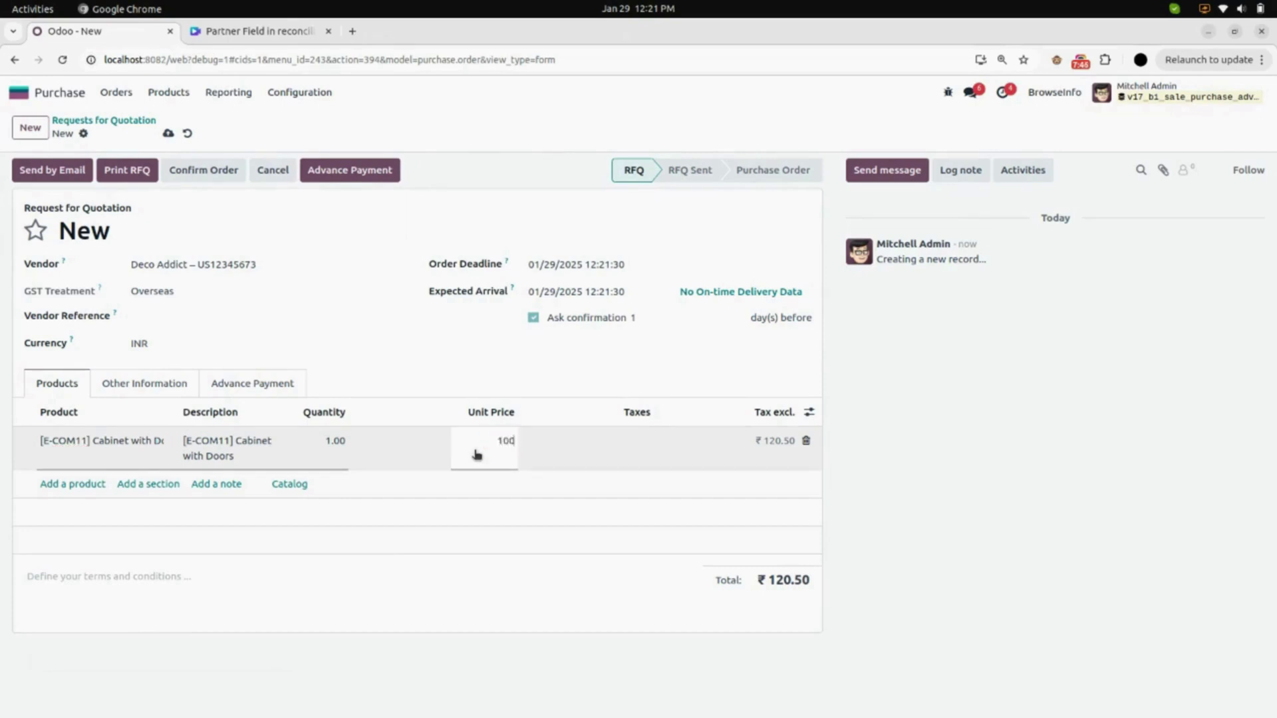
pyautogui.write('000')
pyautogui.click(532, 576)
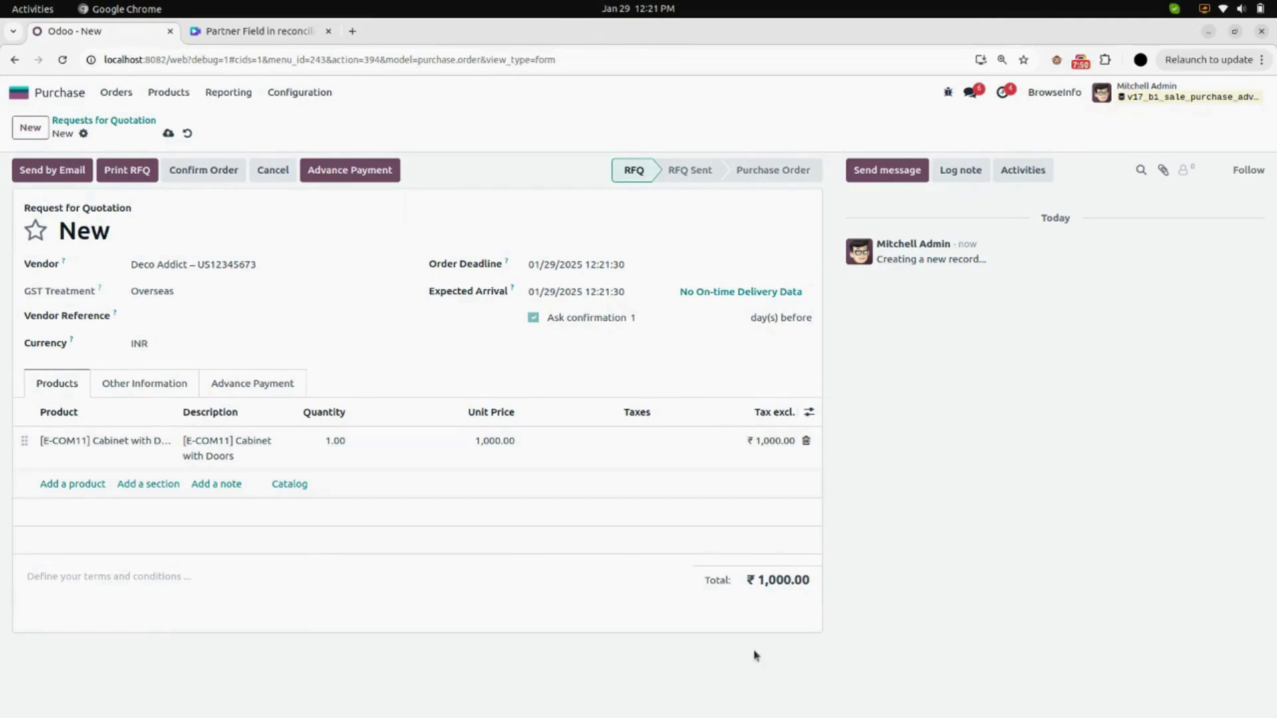
pyautogui.click(202, 172)
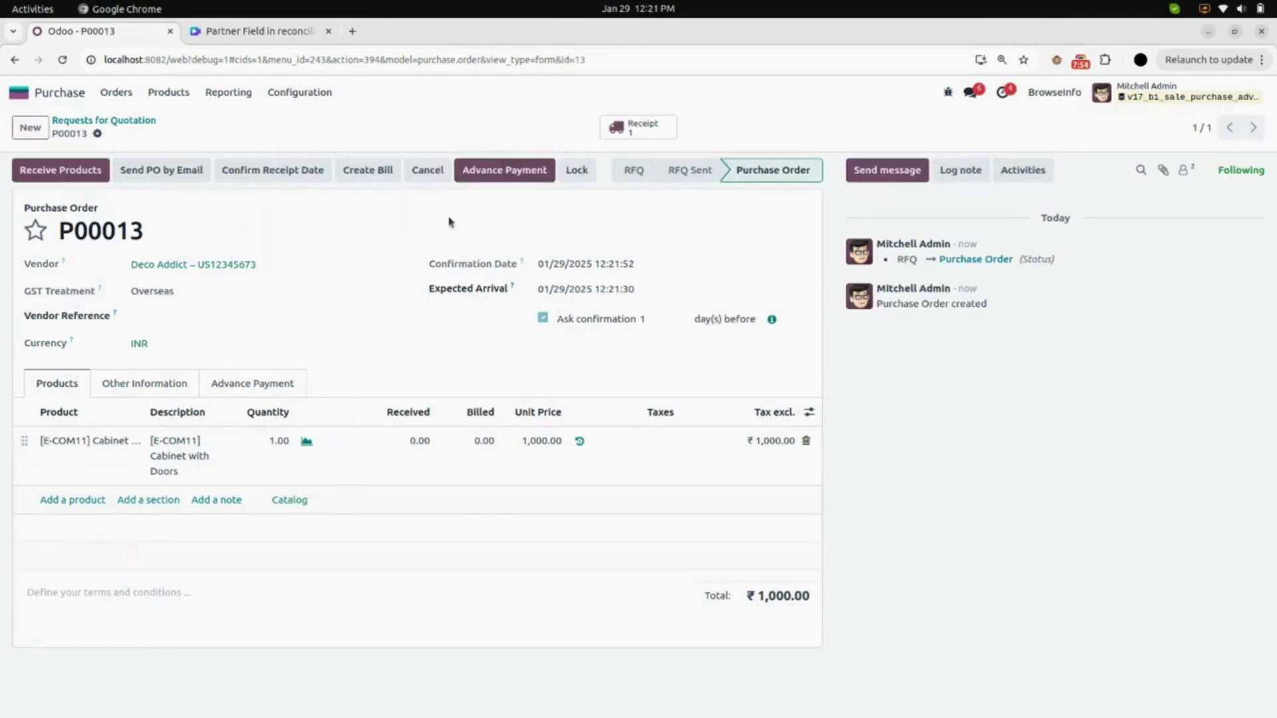
# Record a 500.00 advance payment on P00013 through the Cash journal.
pyautogui.click(512, 175)
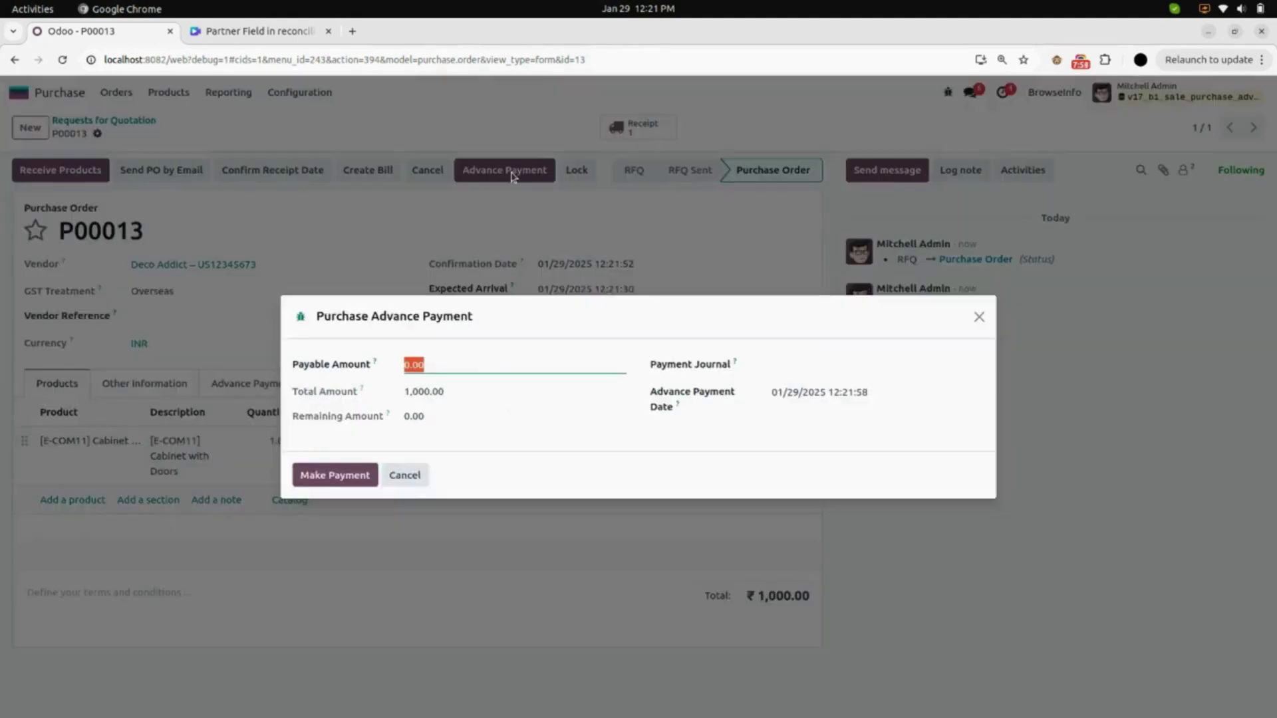
pyautogui.write('5')
pyautogui.click(515, 439)
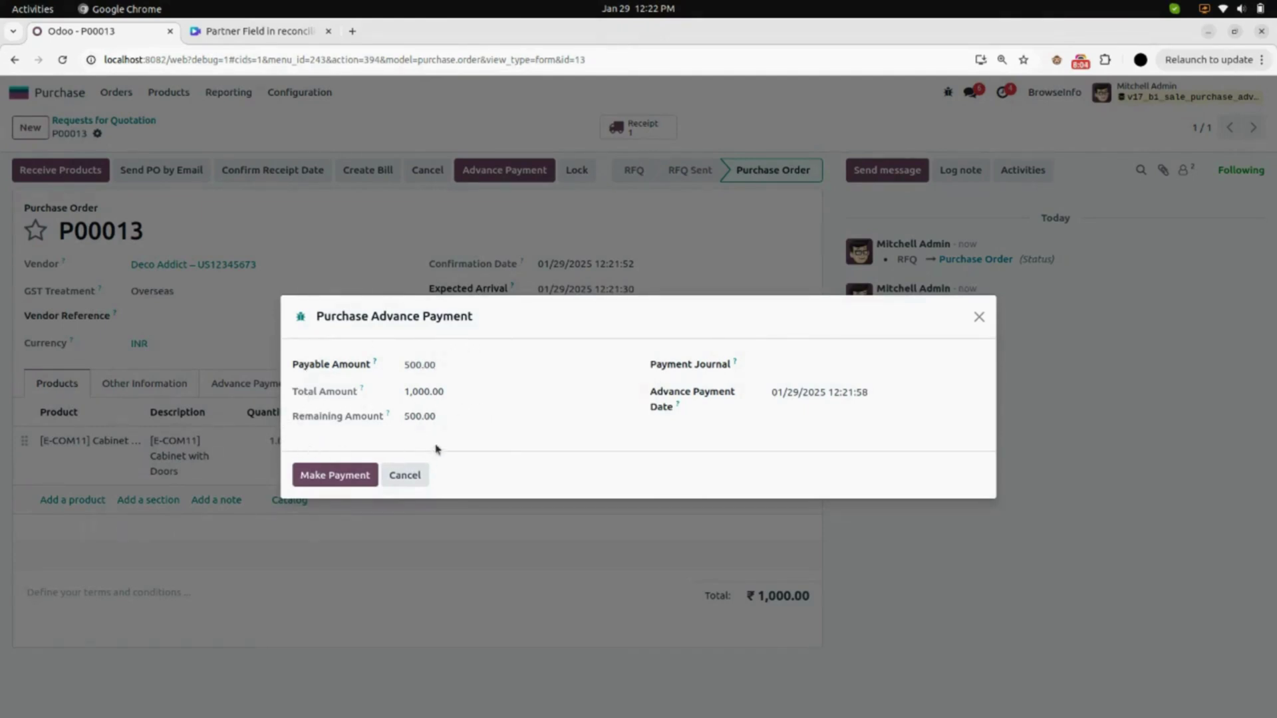
pyautogui.click(802, 368)
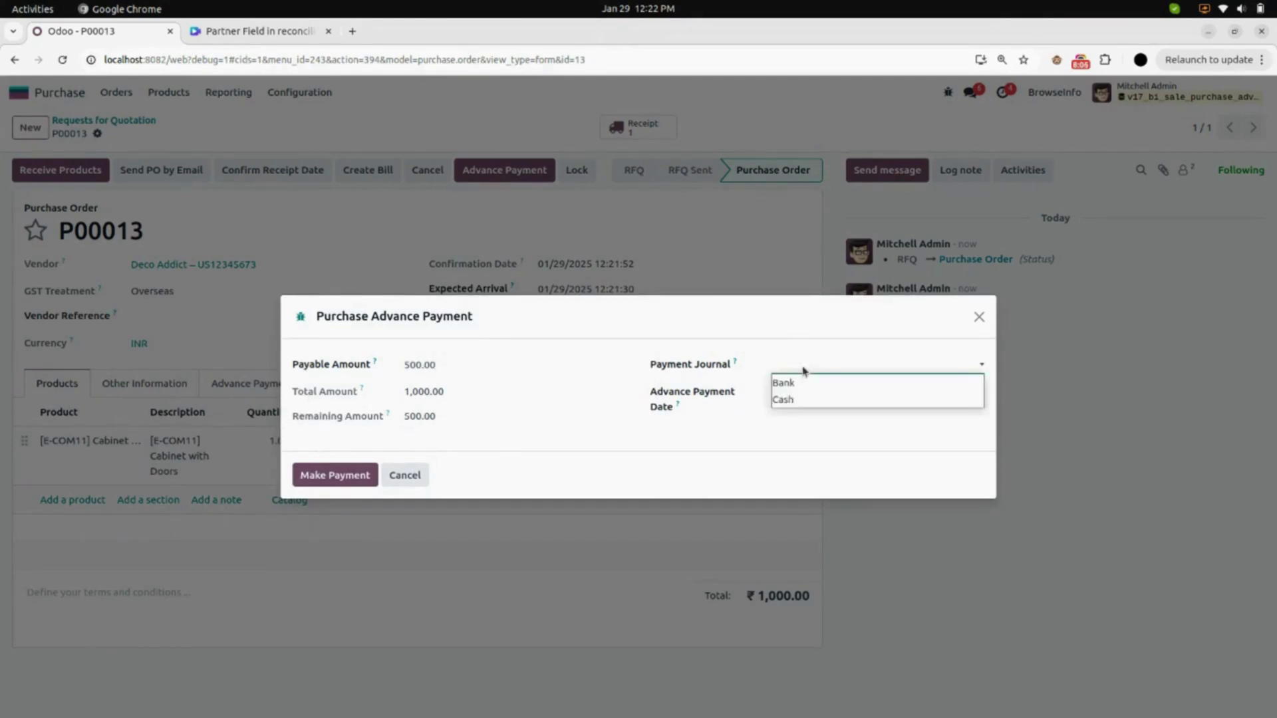
pyautogui.click(798, 398)
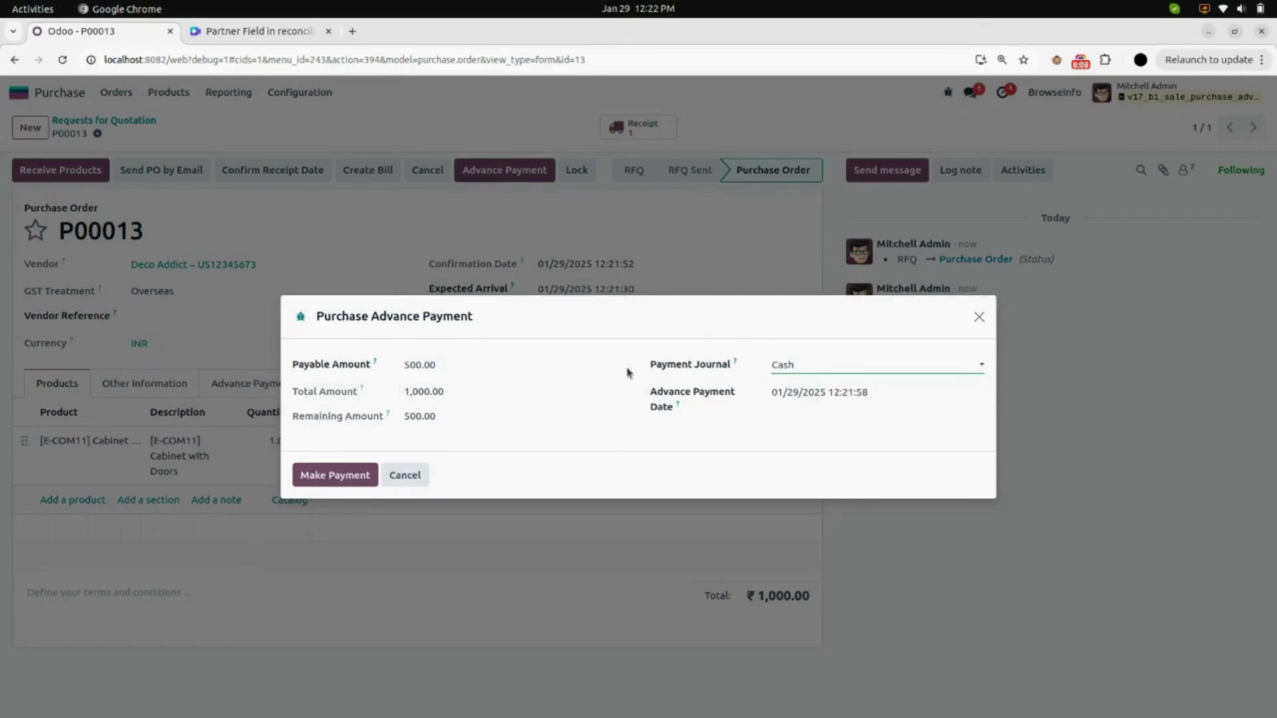
pyautogui.click(359, 475)
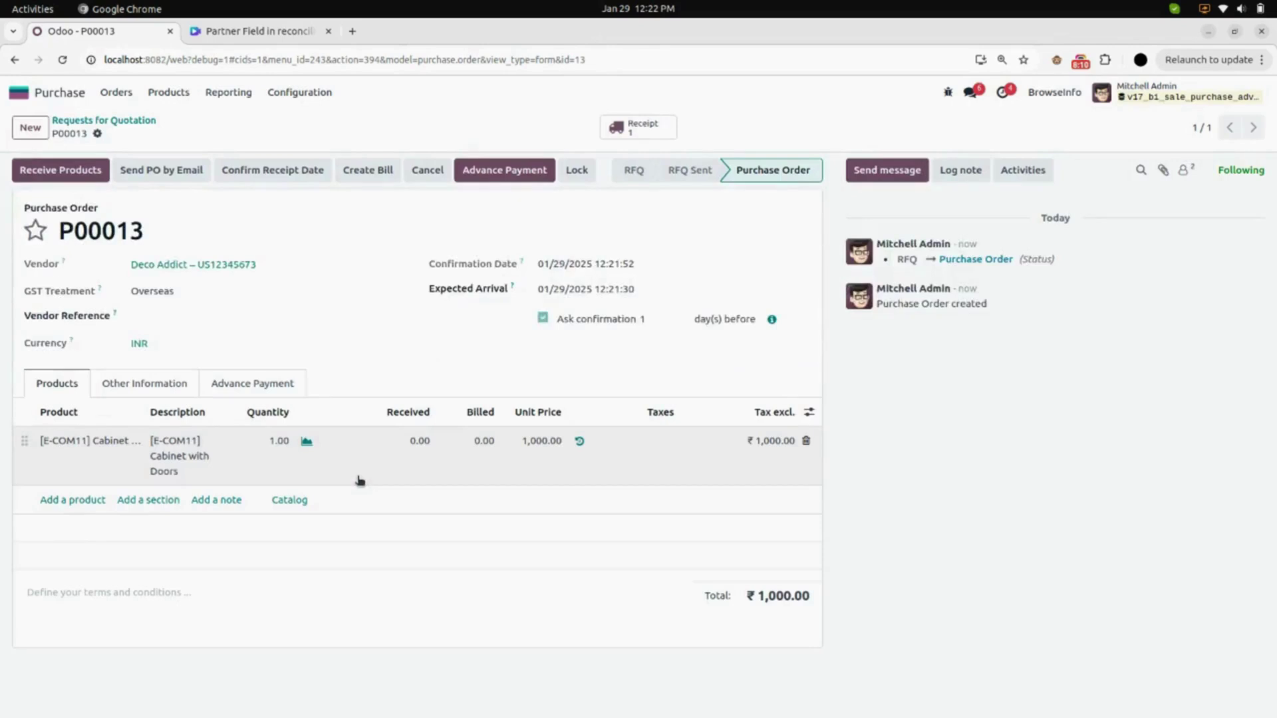
pyautogui.click(258, 387)
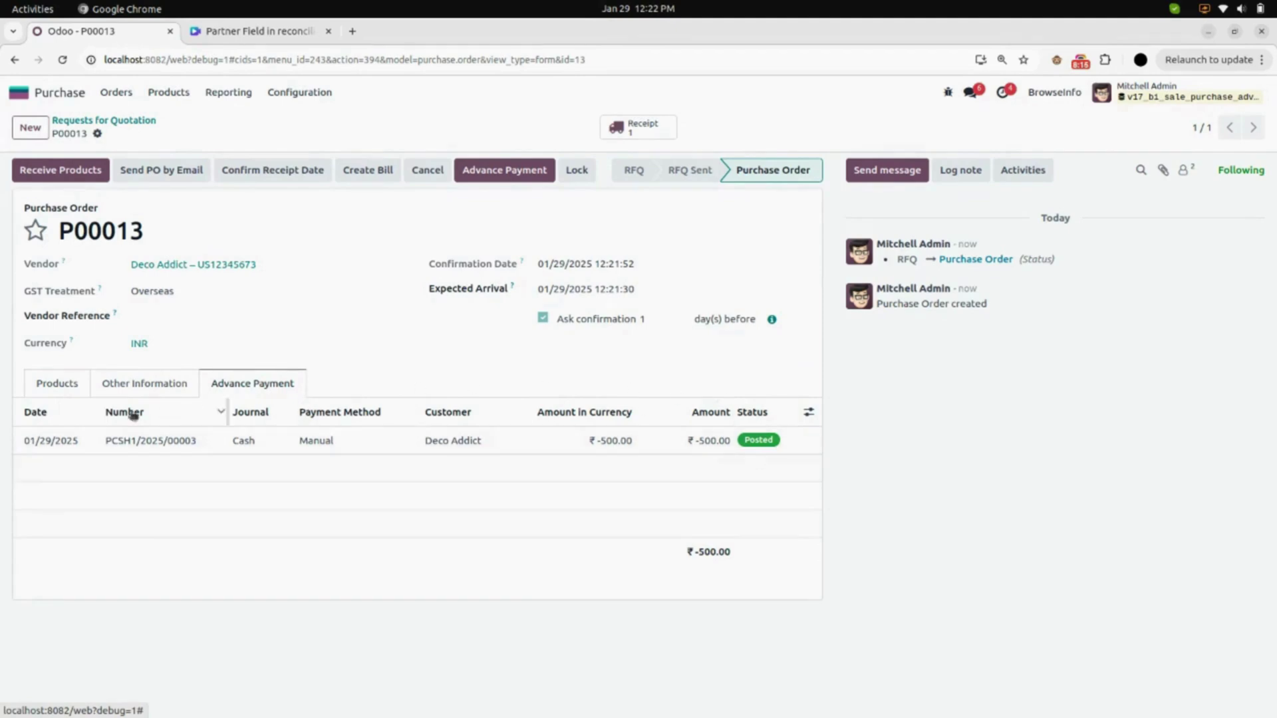
# Validate receipt WH/IN/00008 so P00013 shows 1.00 Cabinet with Doors received.
pyautogui.click(65, 382)
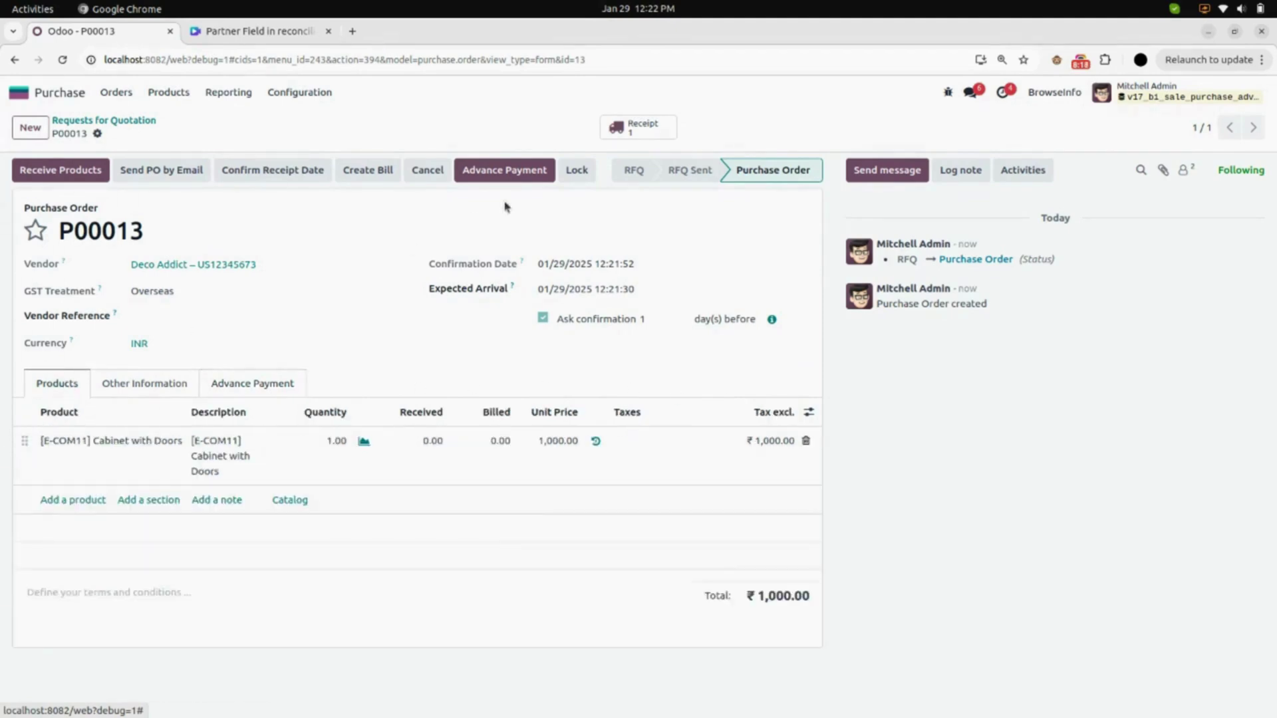
pyautogui.click(619, 131)
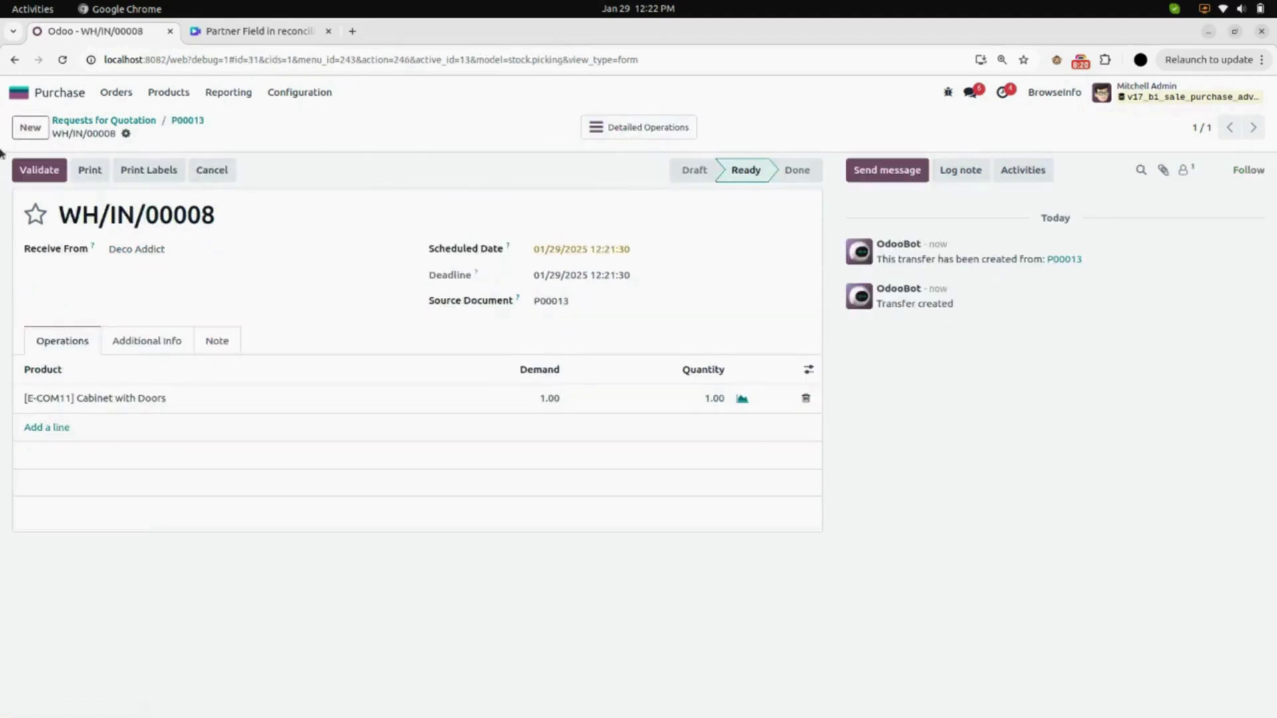
pyautogui.click(40, 170)
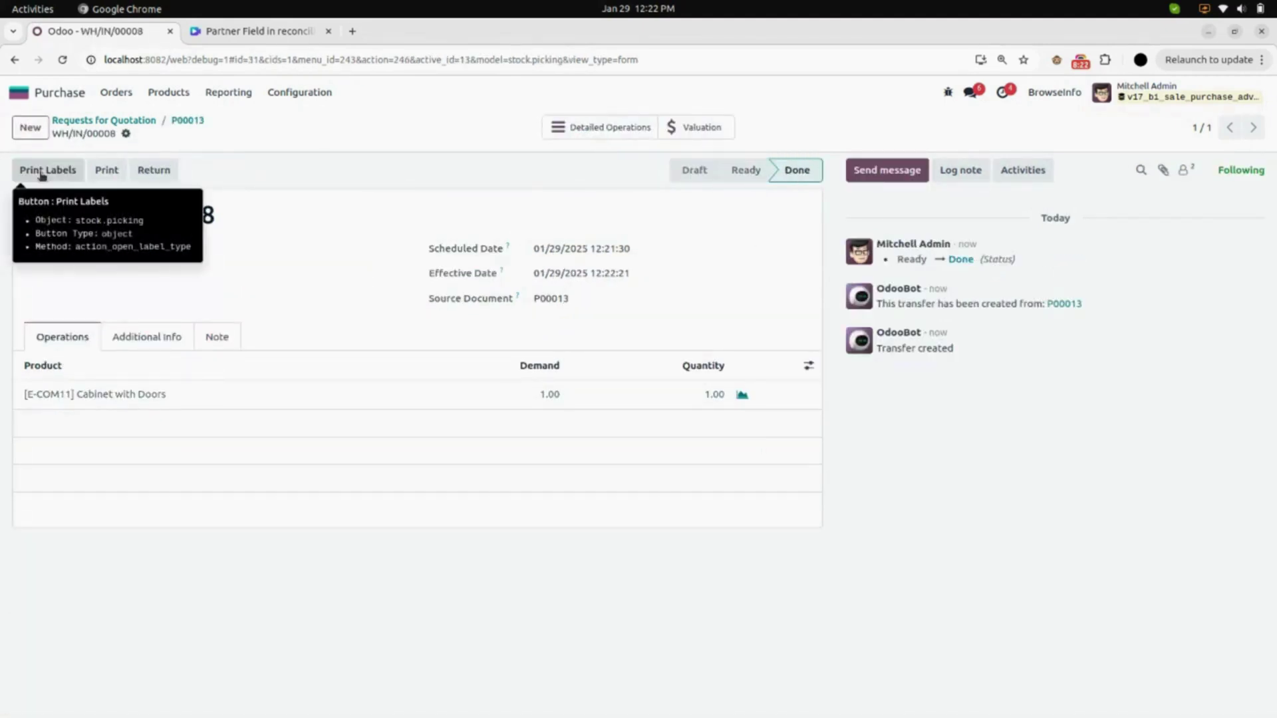
pyautogui.click(188, 120)
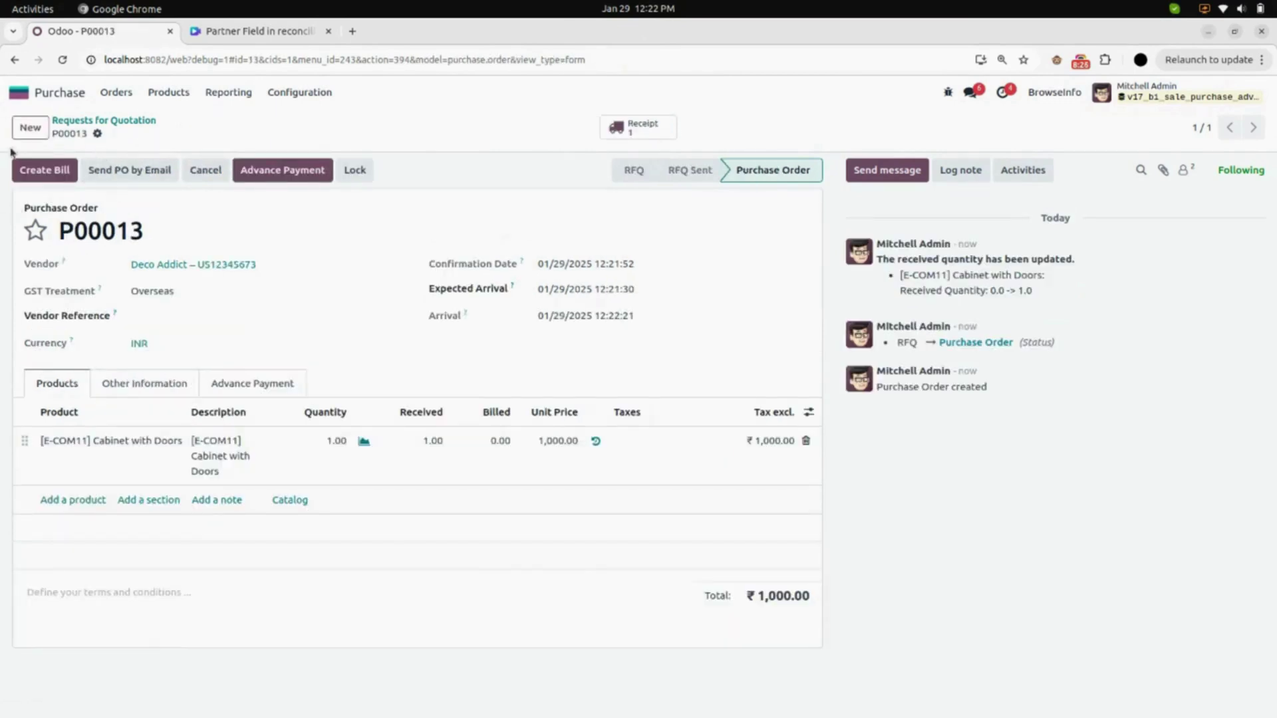
# Create the vendor bill for P00013 and post it with bill date 01/29/2025.
pyautogui.click(45, 172)
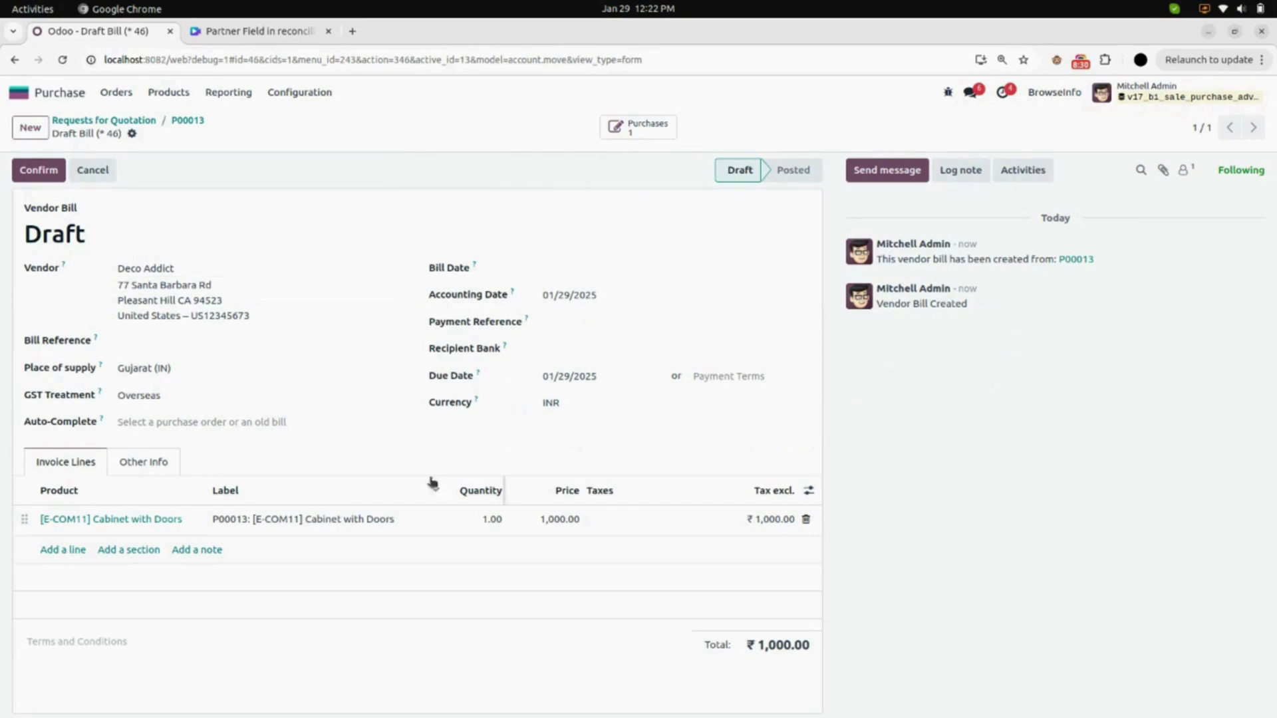
pyautogui.click(38, 175)
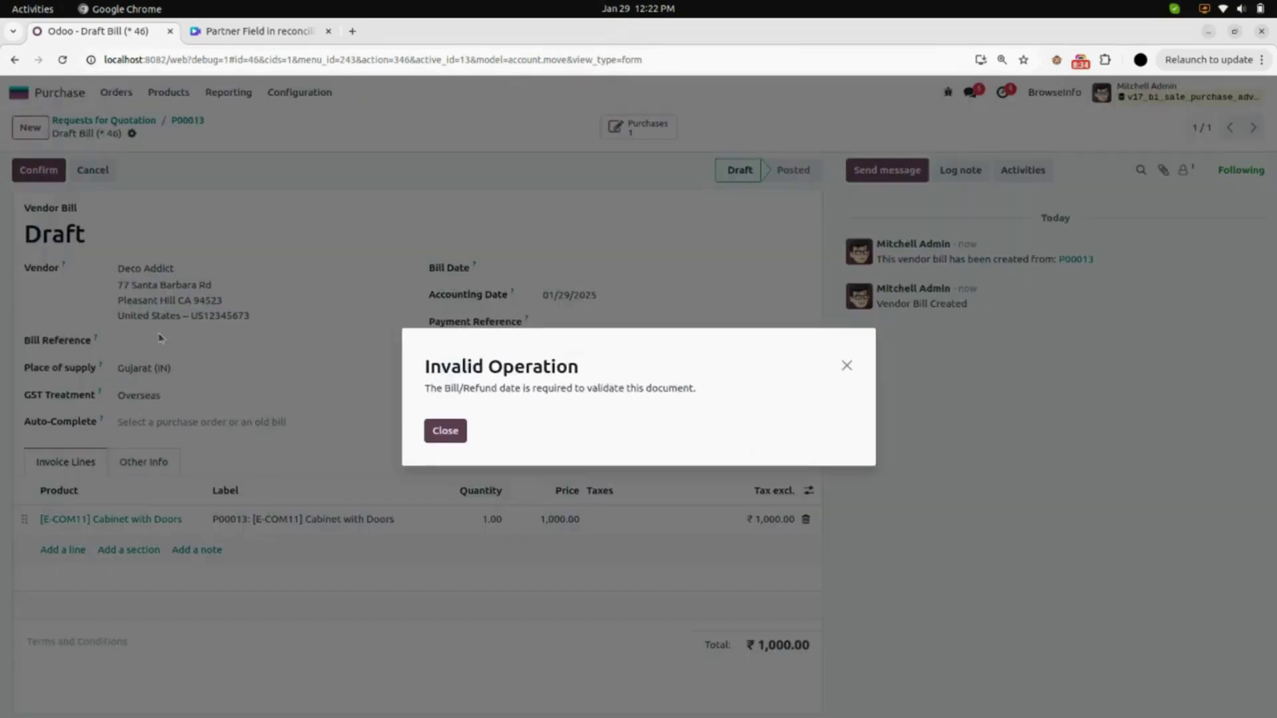
pyautogui.click(445, 431)
pyautogui.click(627, 266)
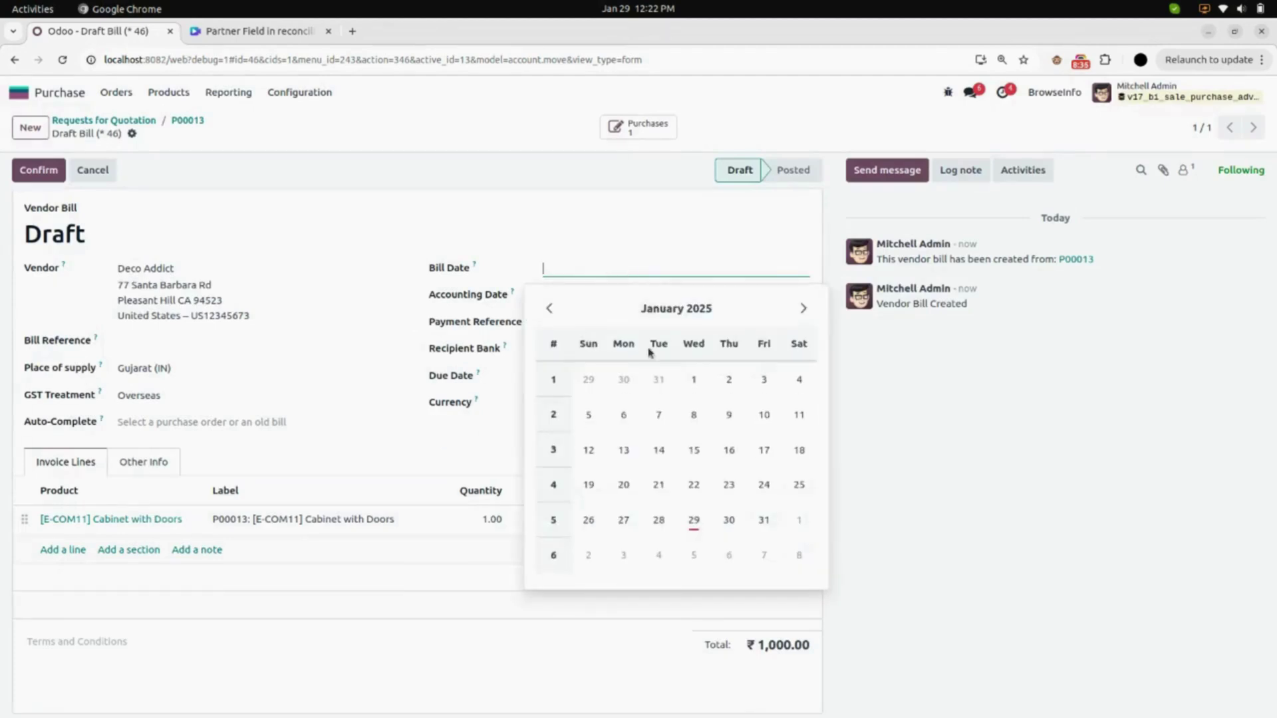
pyautogui.click(693, 519)
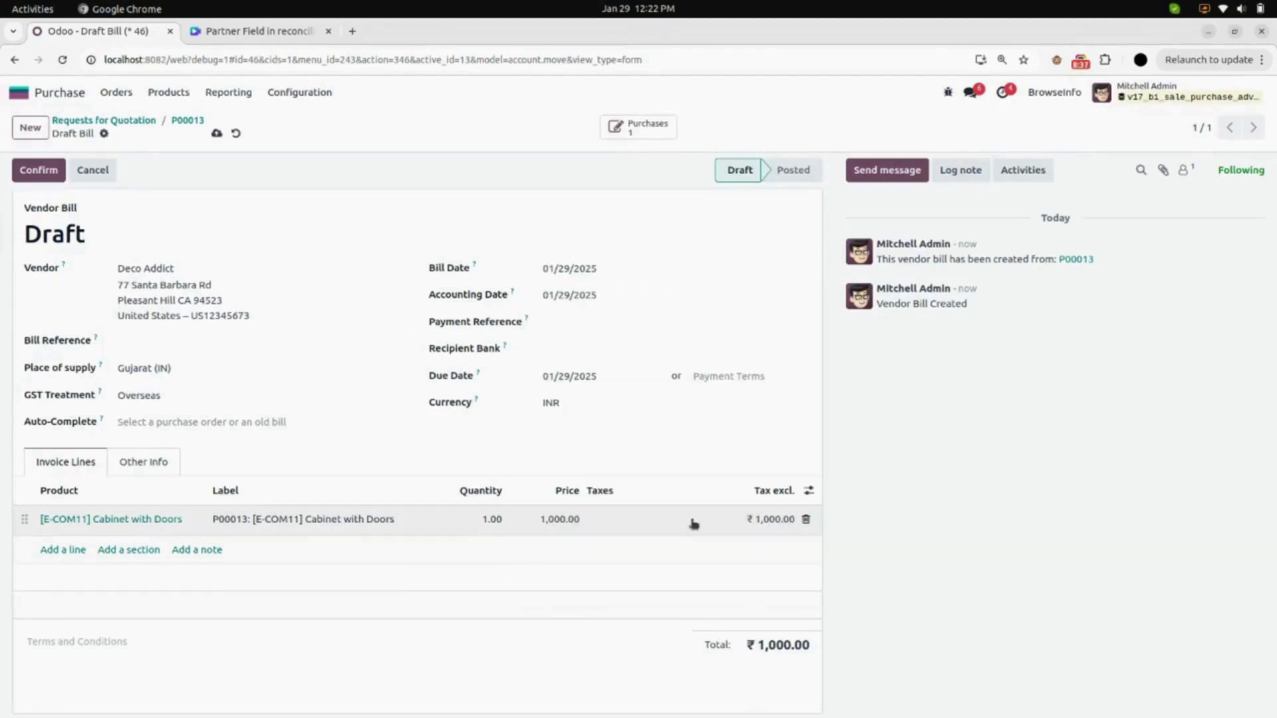
pyautogui.click(32, 174)
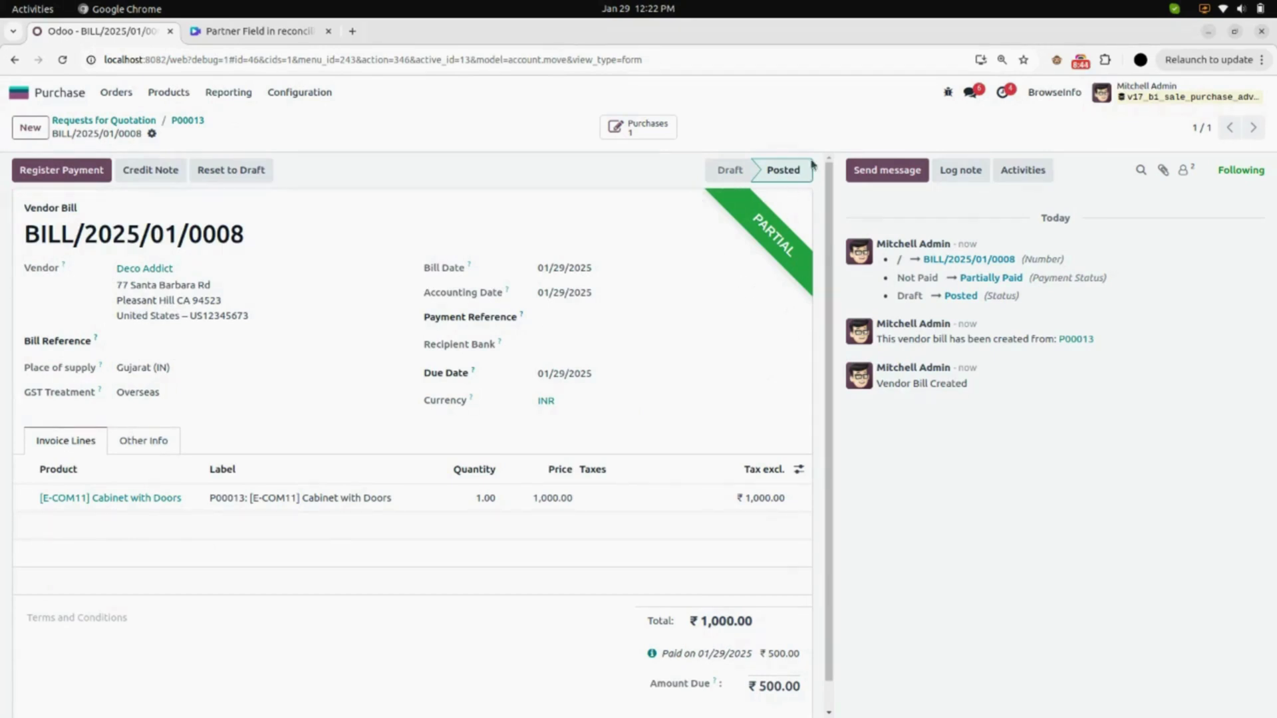
# Open the applied advance payment PCSH1/2025/00003 from the bill's payment details.
pyautogui.click(652, 653)
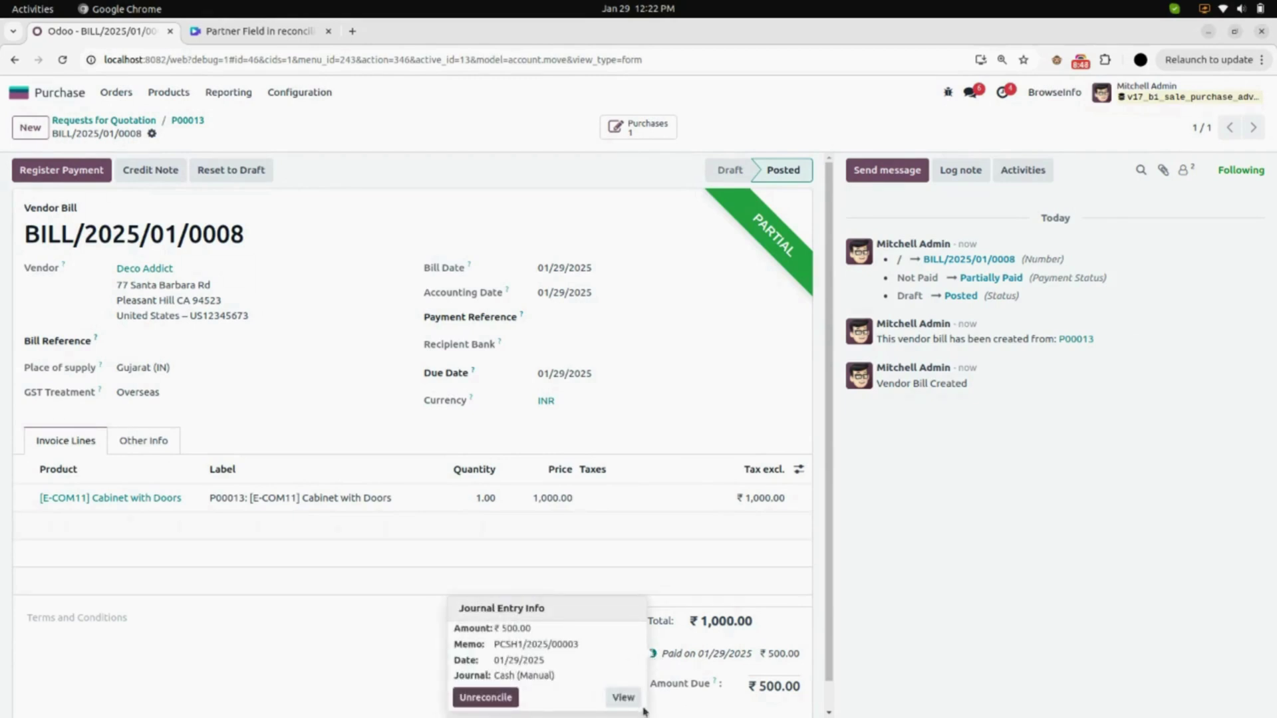
pyautogui.click(624, 698)
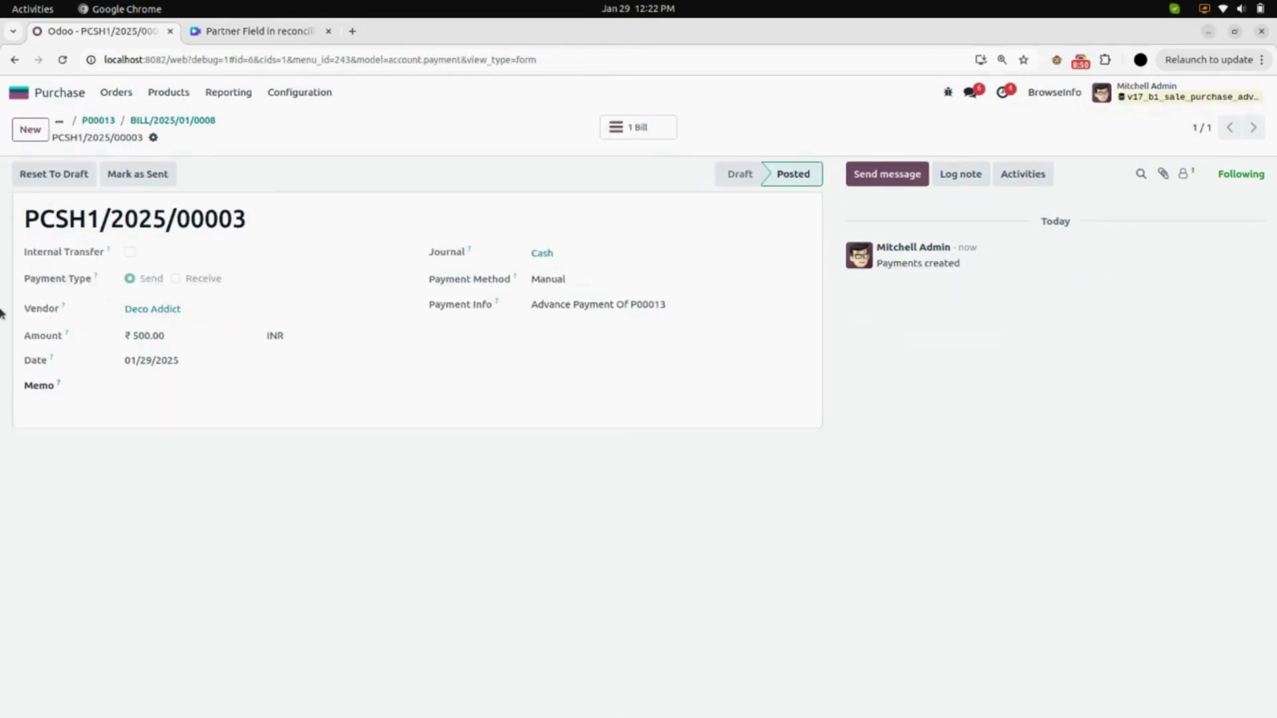